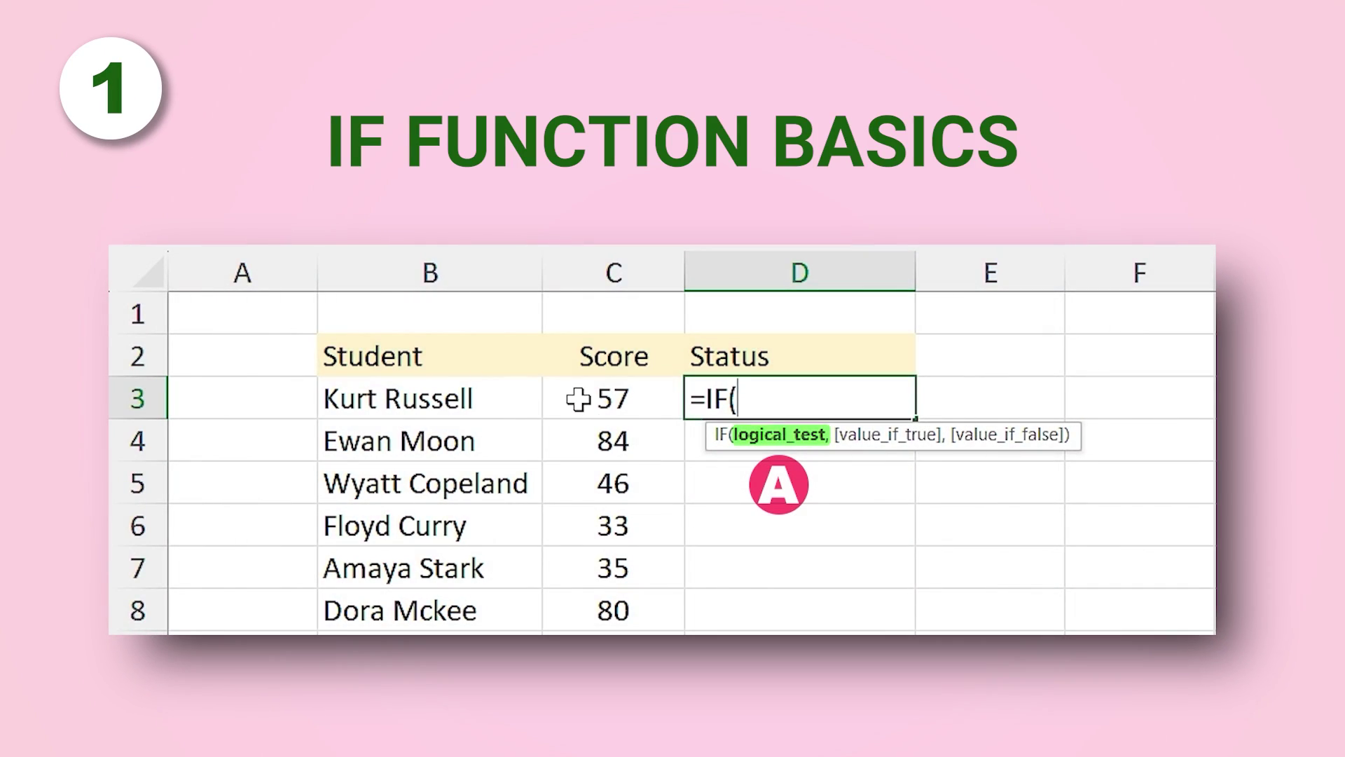
Begin an IF that returns "Pass" for a score >=50, then a bonus IF testing salary against 60,000.
click(578, 399)
text(>=50,)
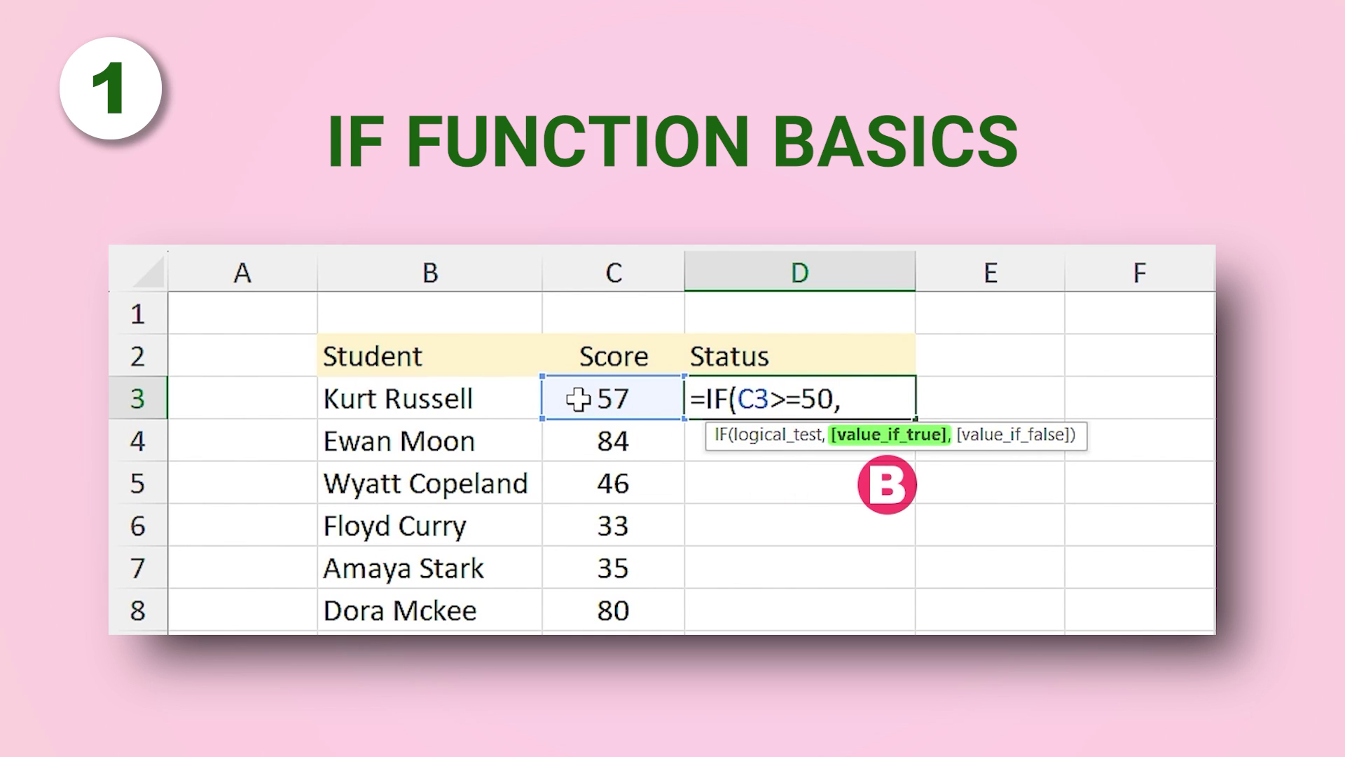
text("Pass",)
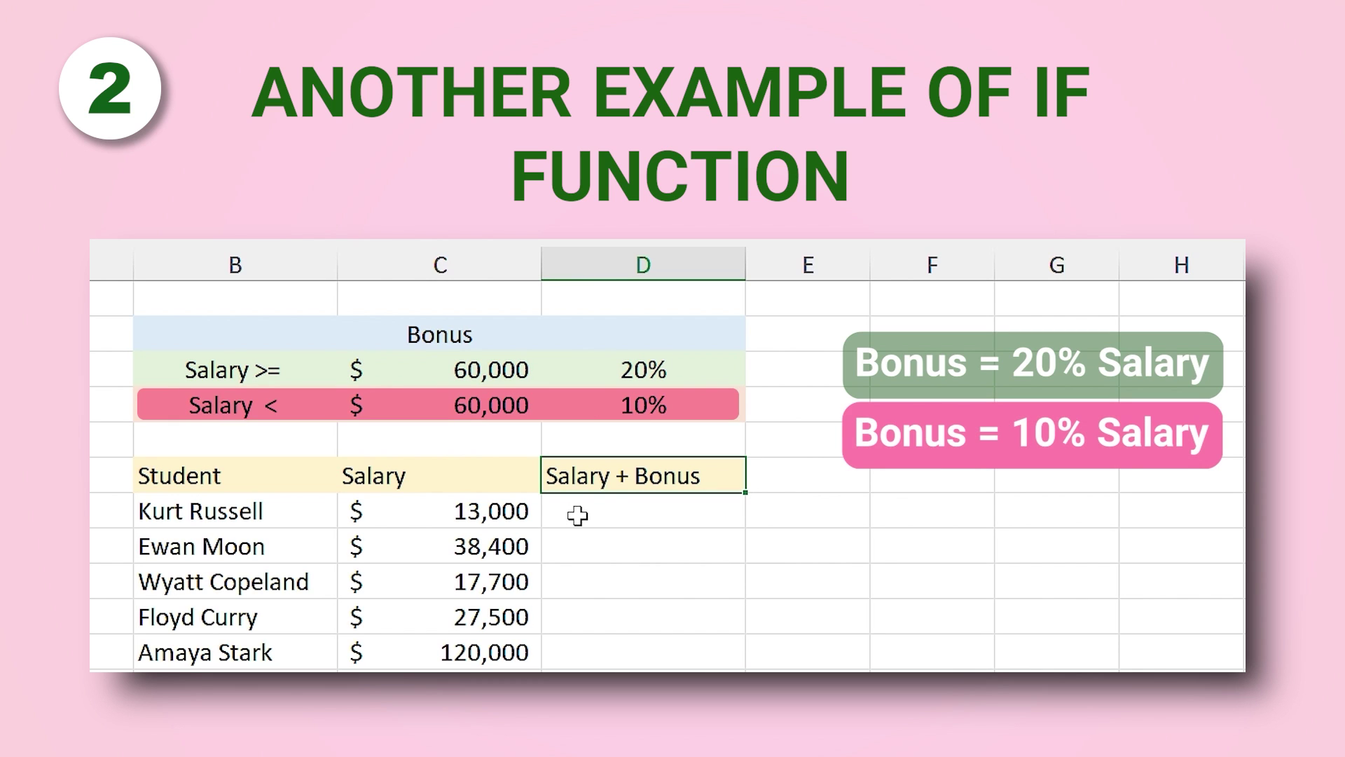
click(575, 515)
text(=i)
key(Tab)
click(482, 511)
text(>=)
click(450, 364)
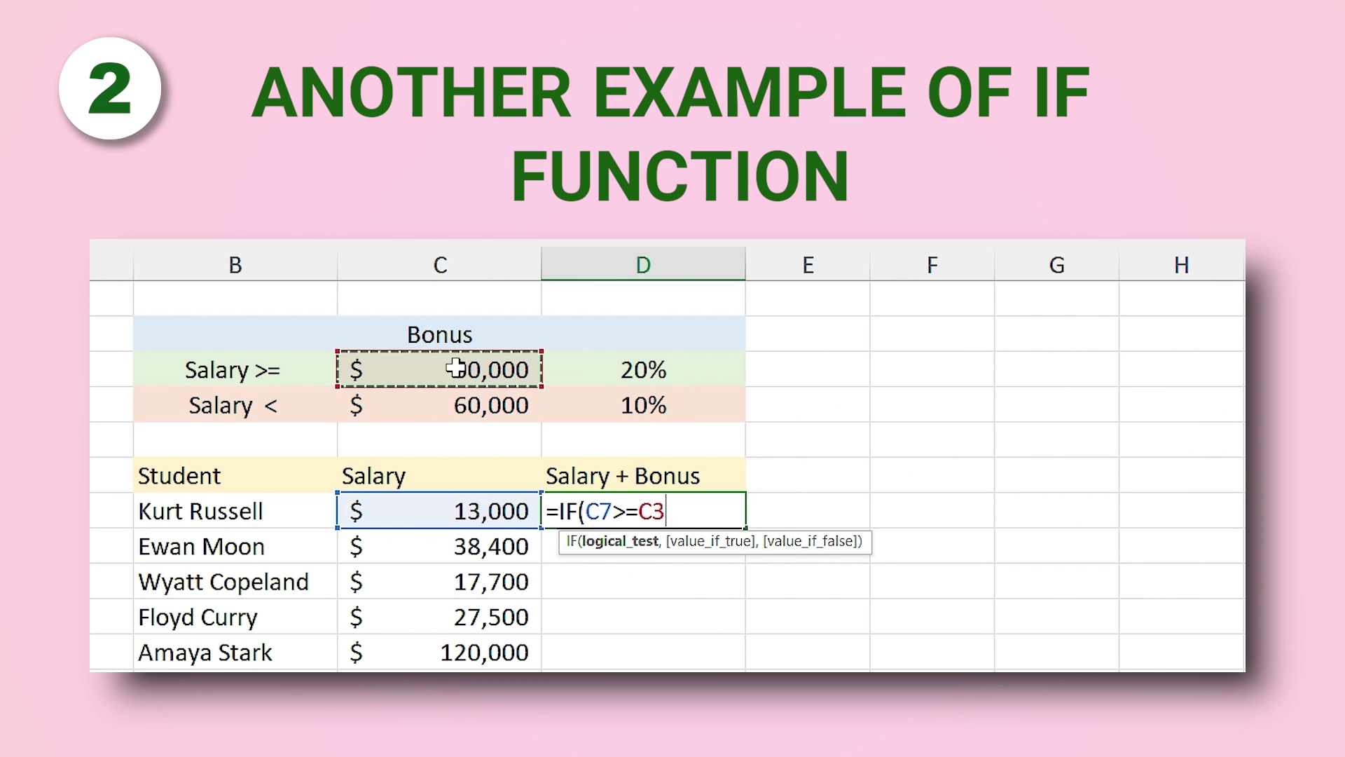
text(,)
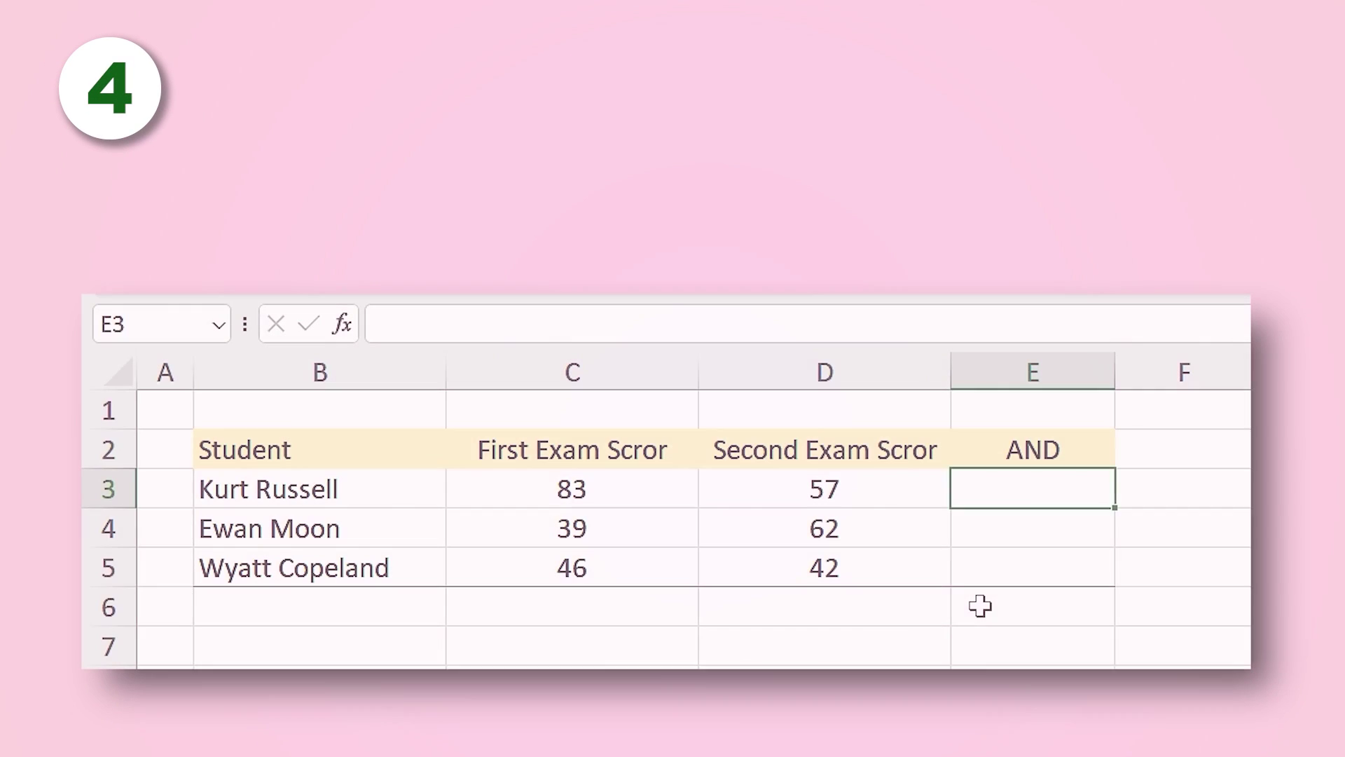
Enter =AND(C3>=50,D3>=50) for the first student and fill it down to the other students.
text(=AND()
click(599, 503)
text(>=50,)
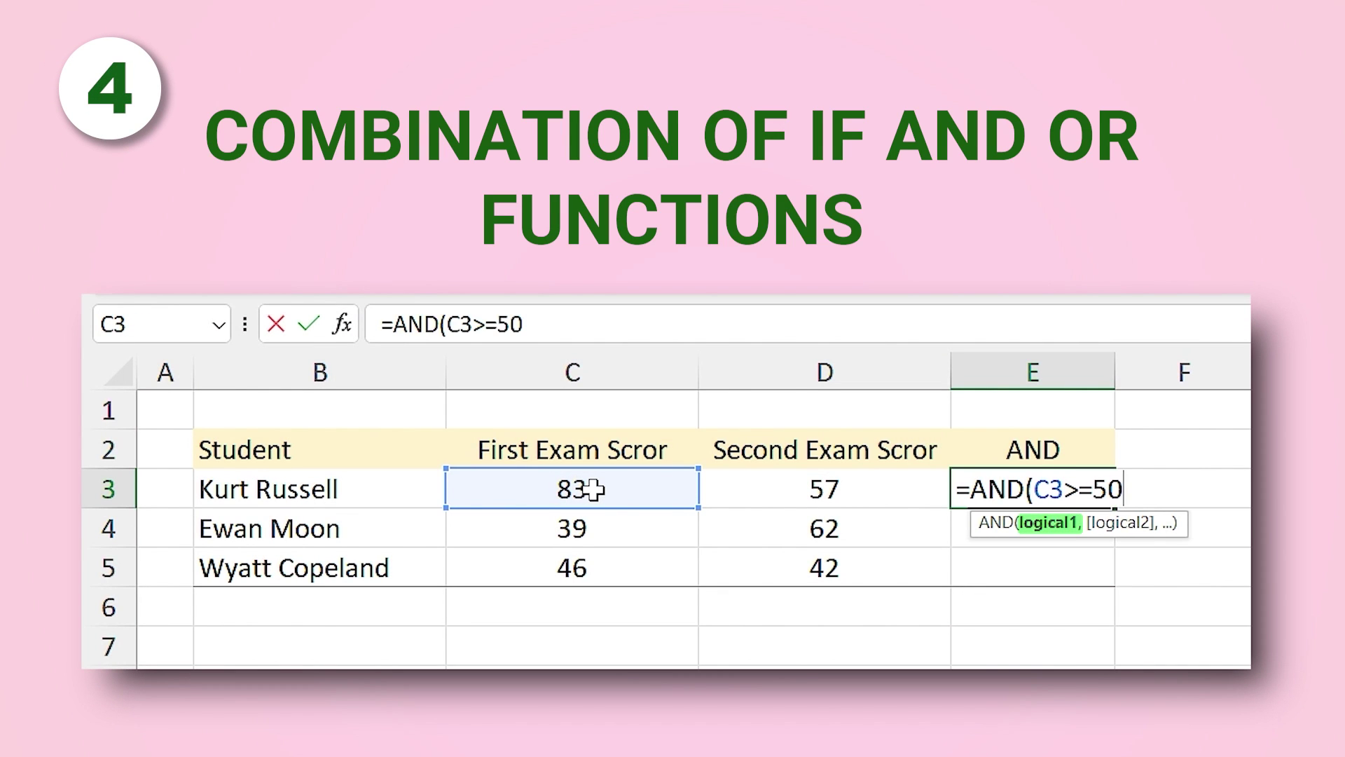
click(790, 475)
text(>=50)
key(Return)
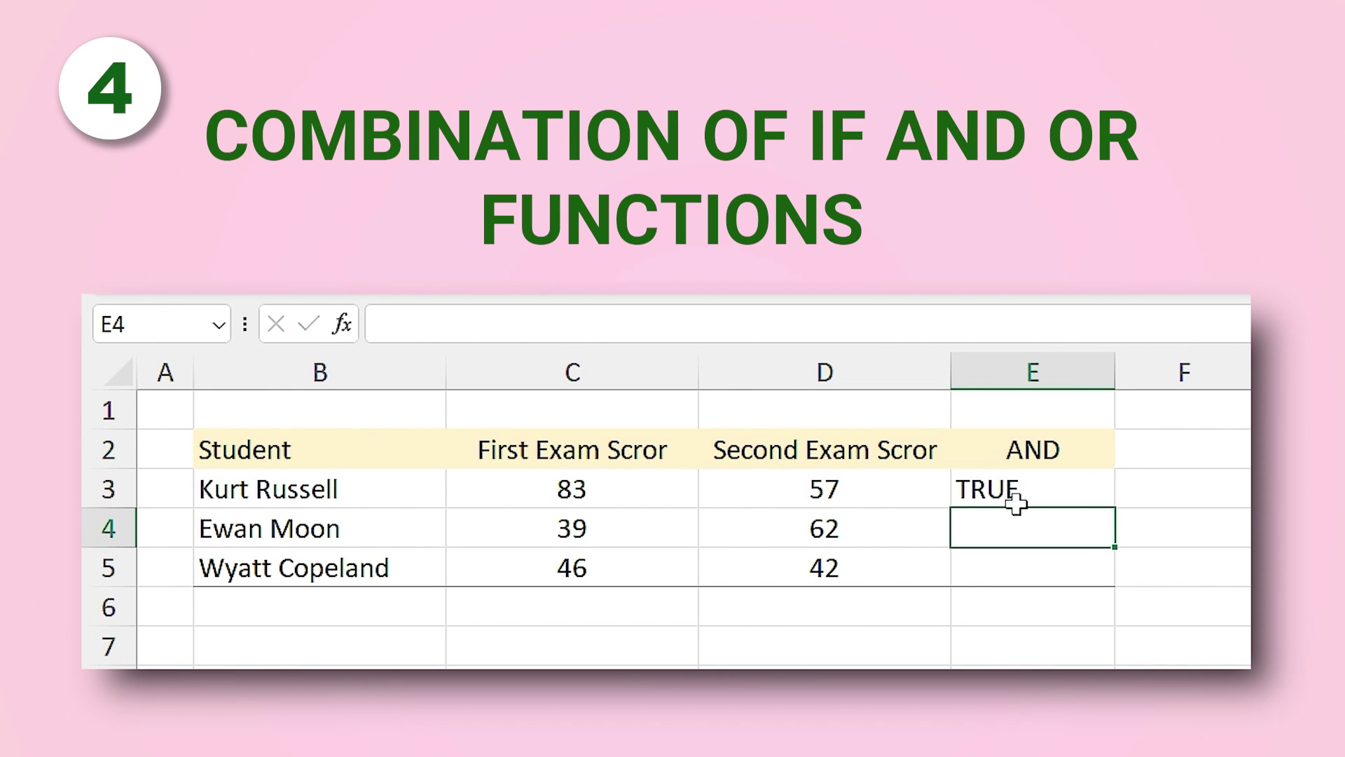
click(1029, 496)
drag(1116, 508, 1111, 570)
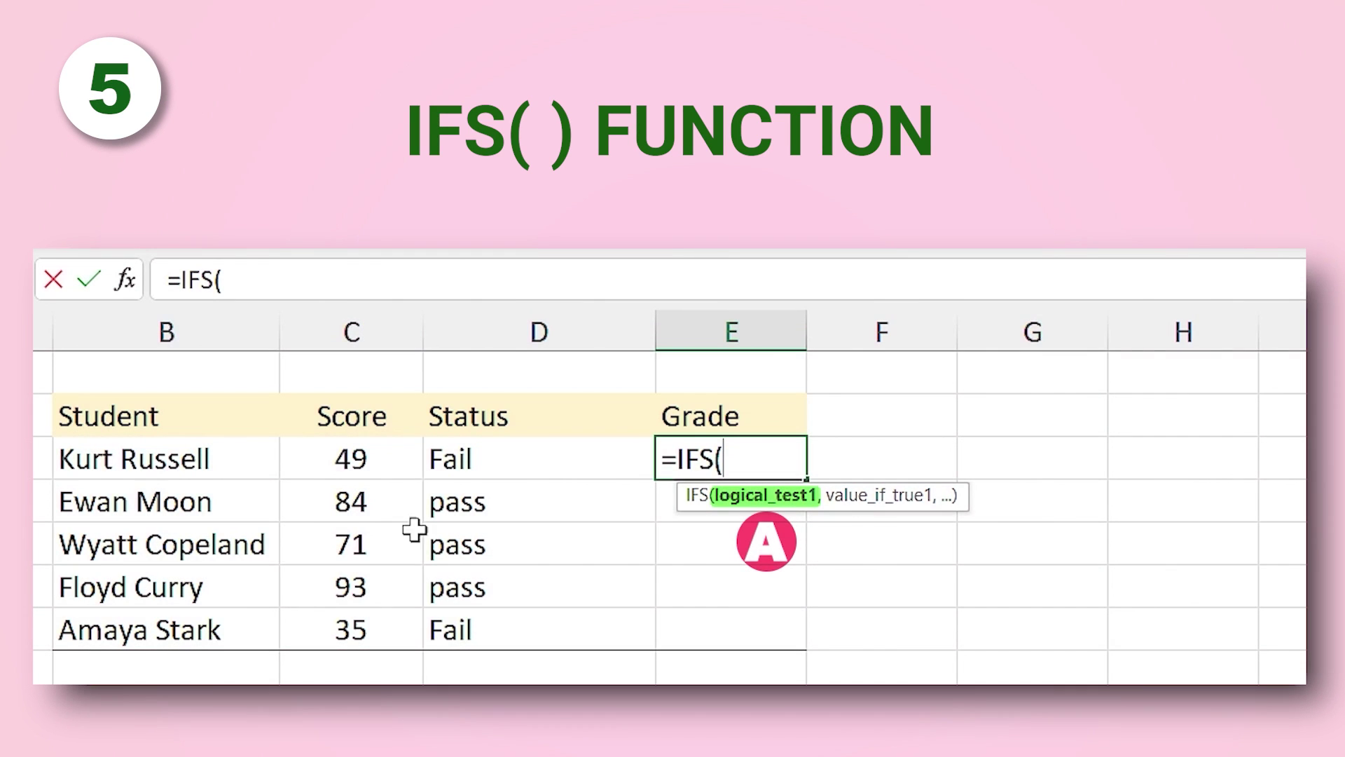
Build the IFS grade tests: score >=90 returning $C$10, score >=75 returning $C$11.
click(351, 459)
text(>=)
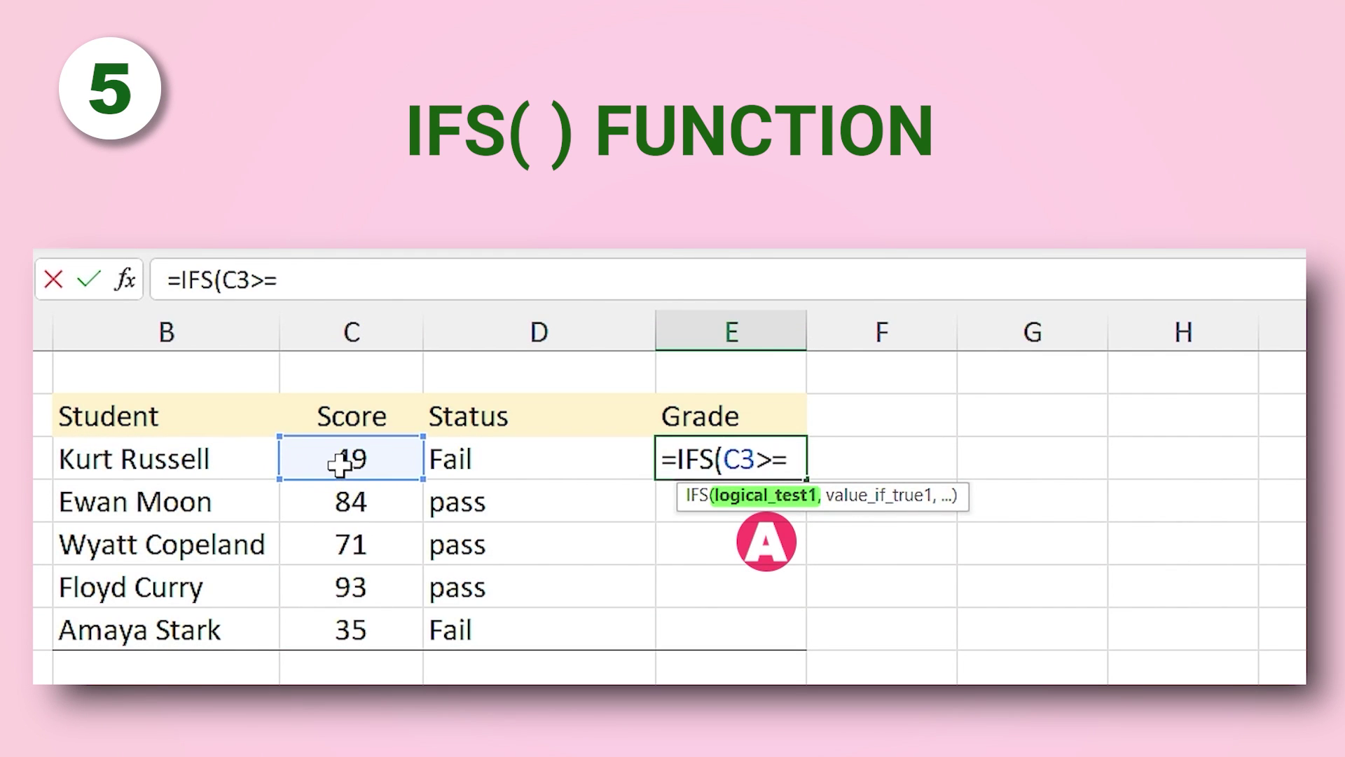
text(90,$C$10)
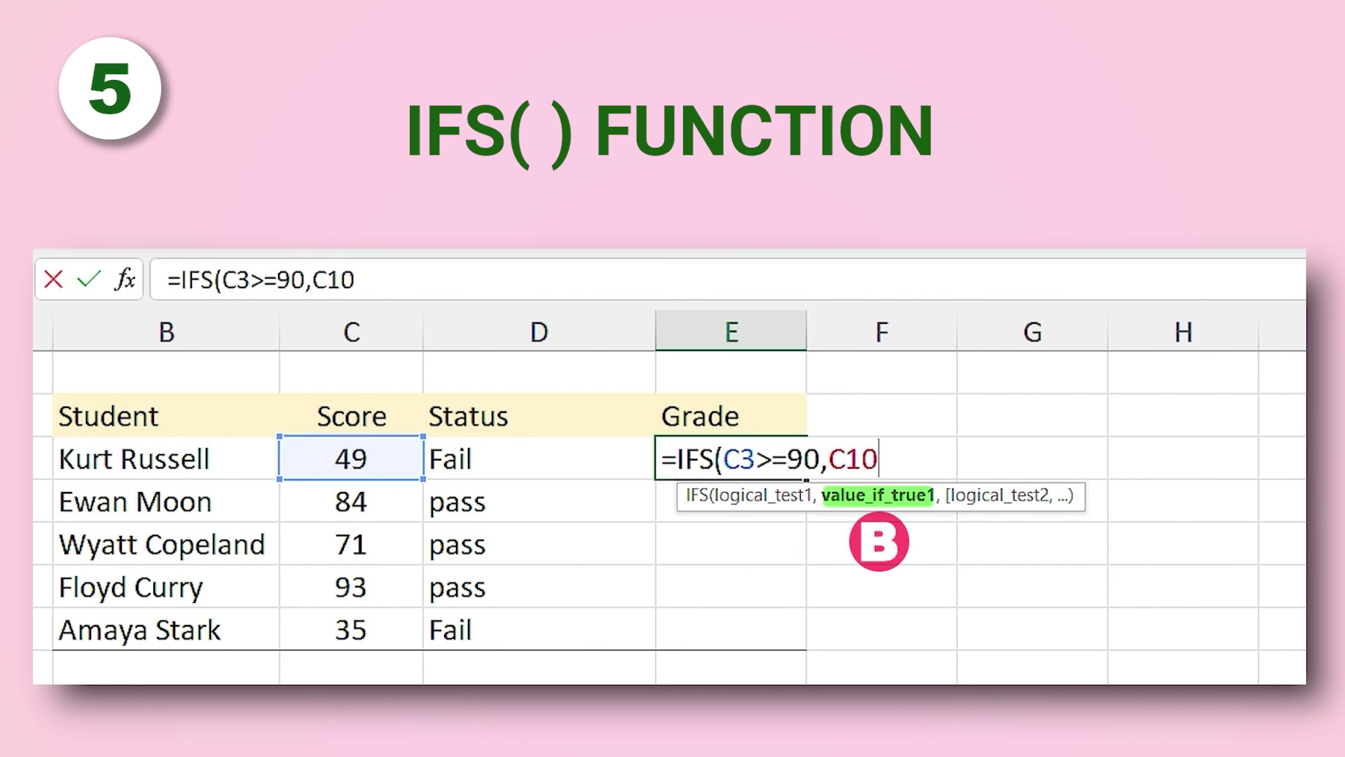
key(F4)
text(,)
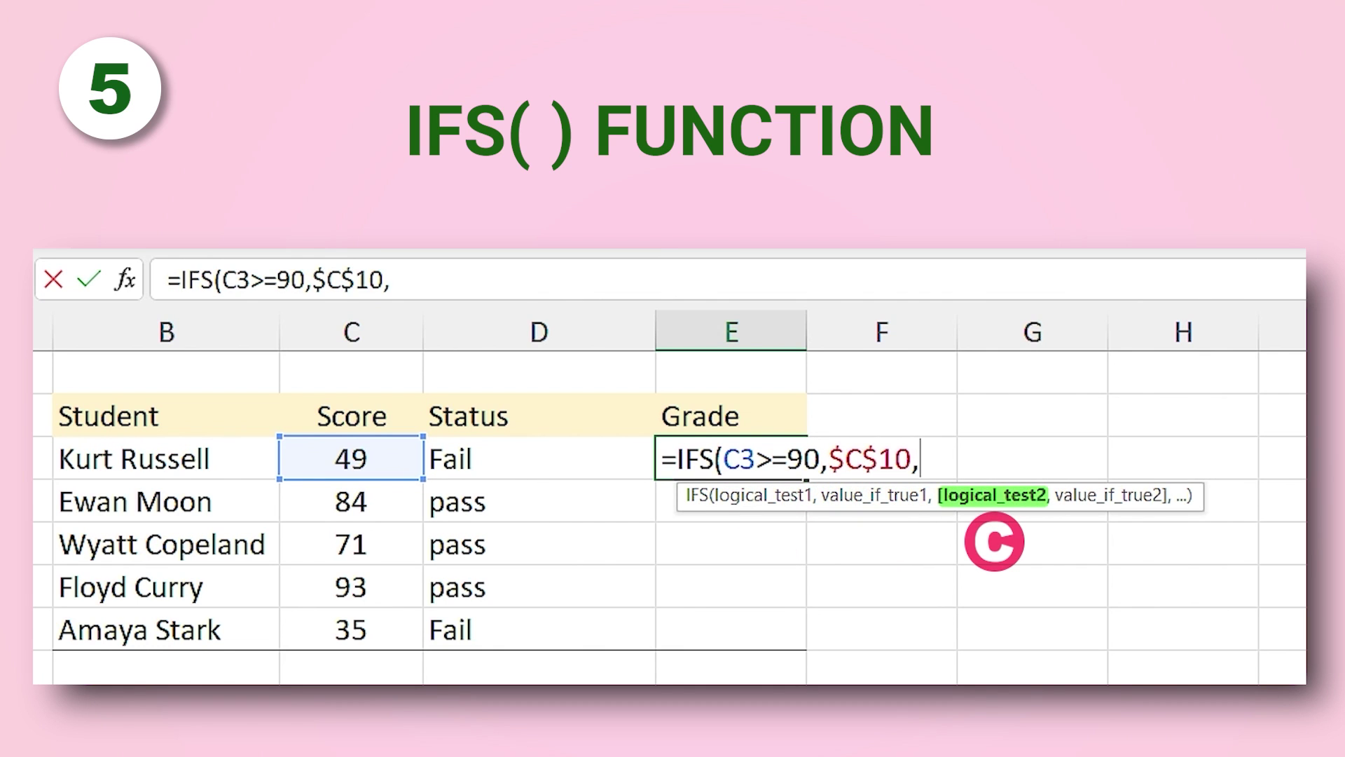
click(361, 459)
text(>=75,C11)
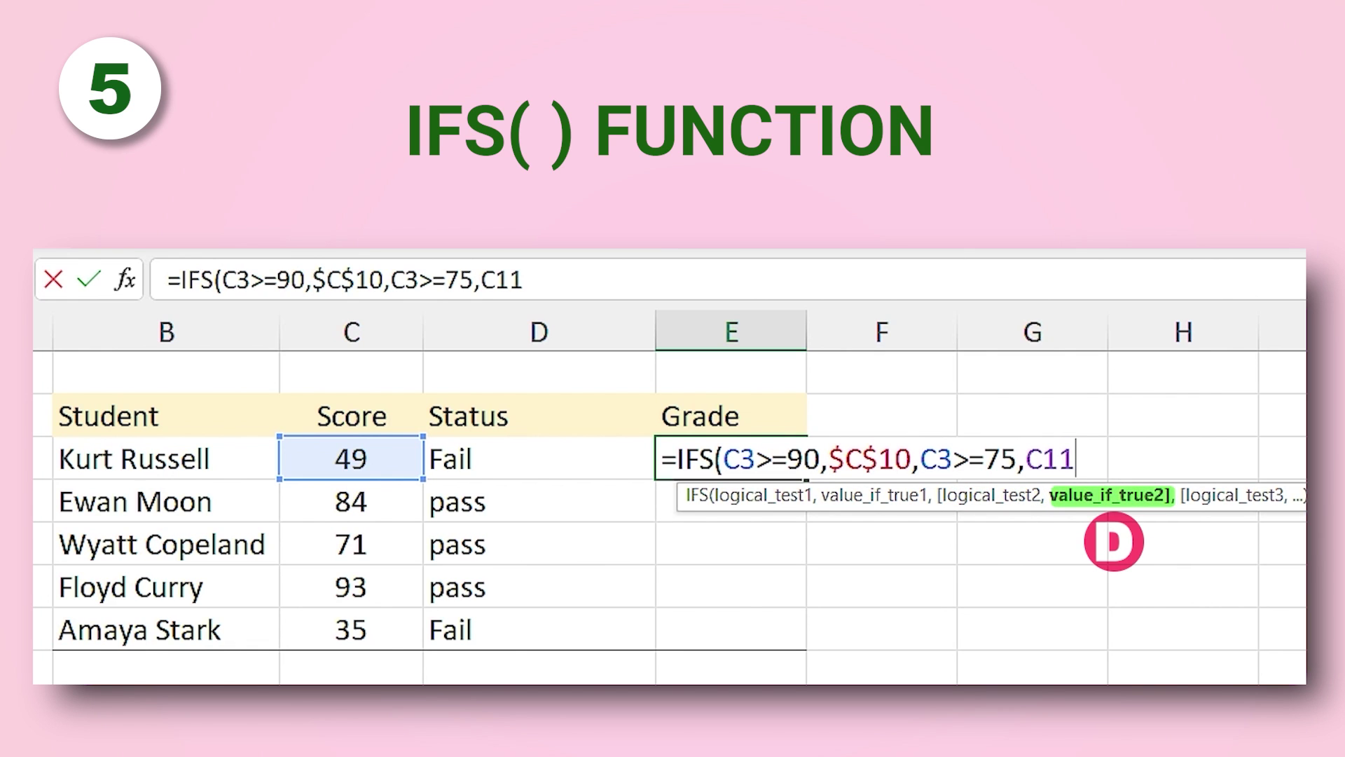
key(F4)
text(,)
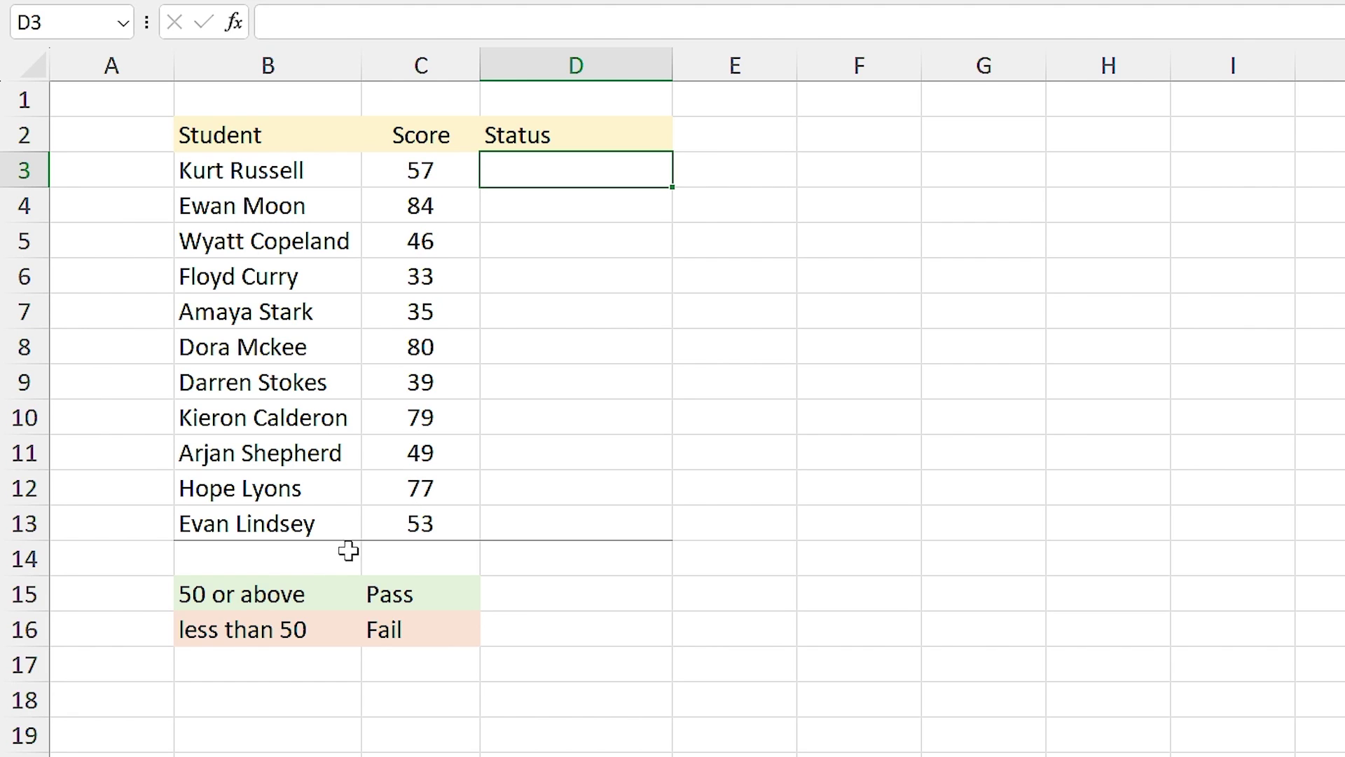
Highlight the 50-or-above Pass and below-50 Fail criteria, then select Status cell D3.
drag(264, 595, 385, 597)
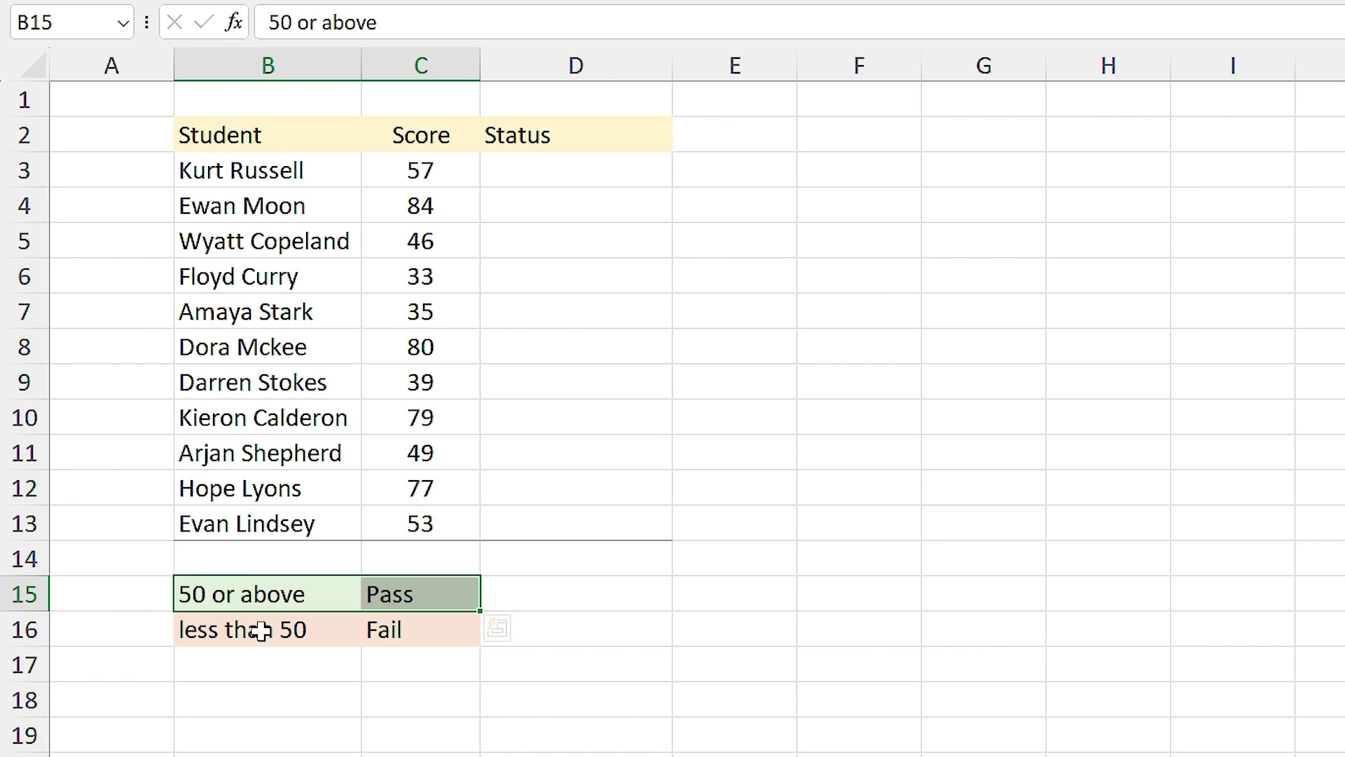
drag(249, 631, 415, 629)
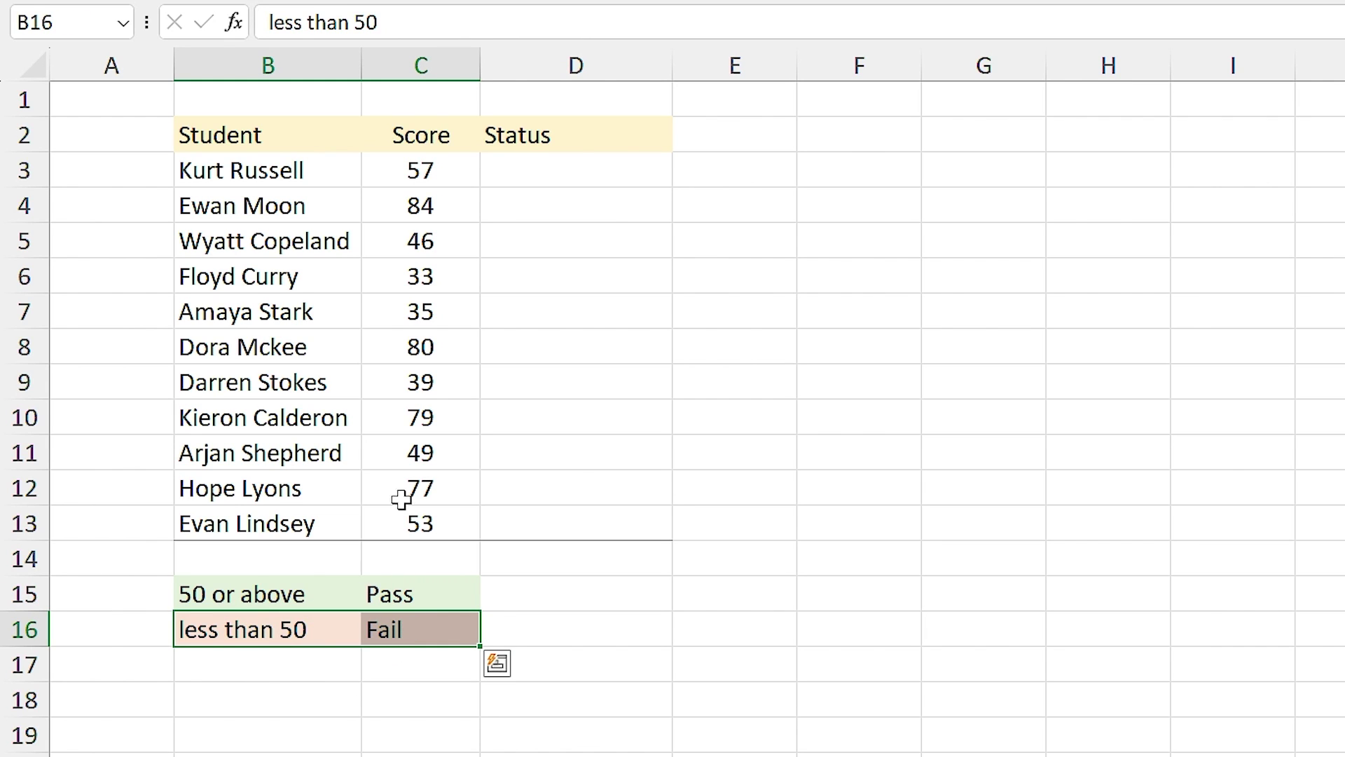
click(547, 171)
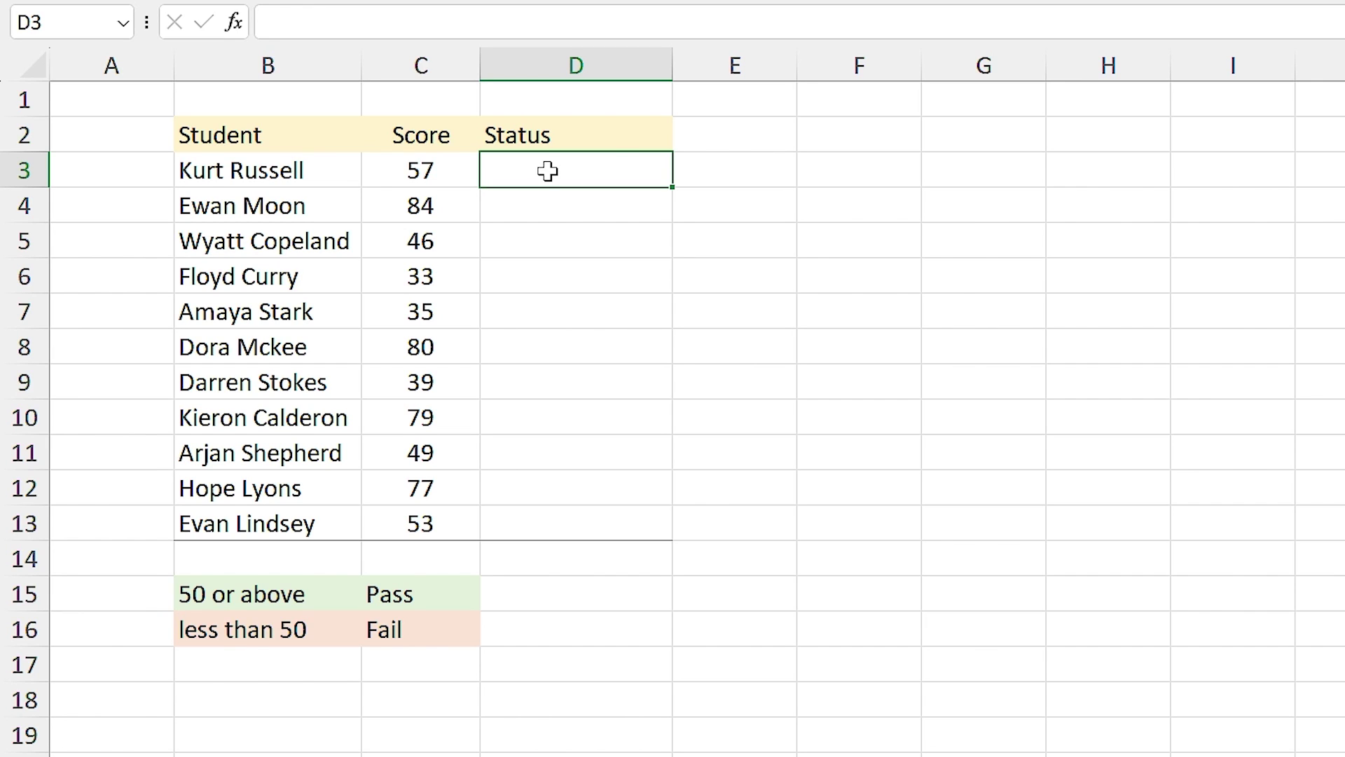
Enter =IF(C3>=50,"Pass","Fail") in D3, copy it down to D13 and check the copied formula.
text(=i)
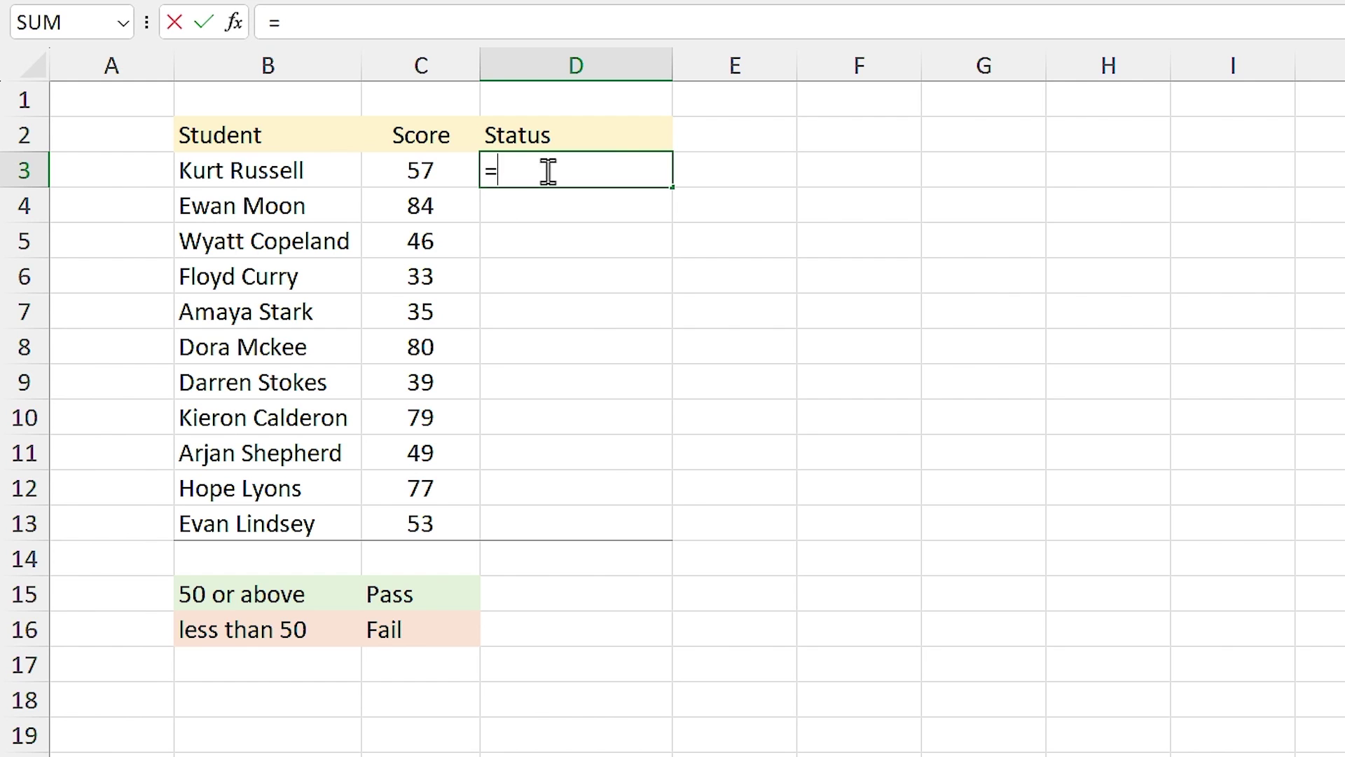
text(f)
key(Tab)
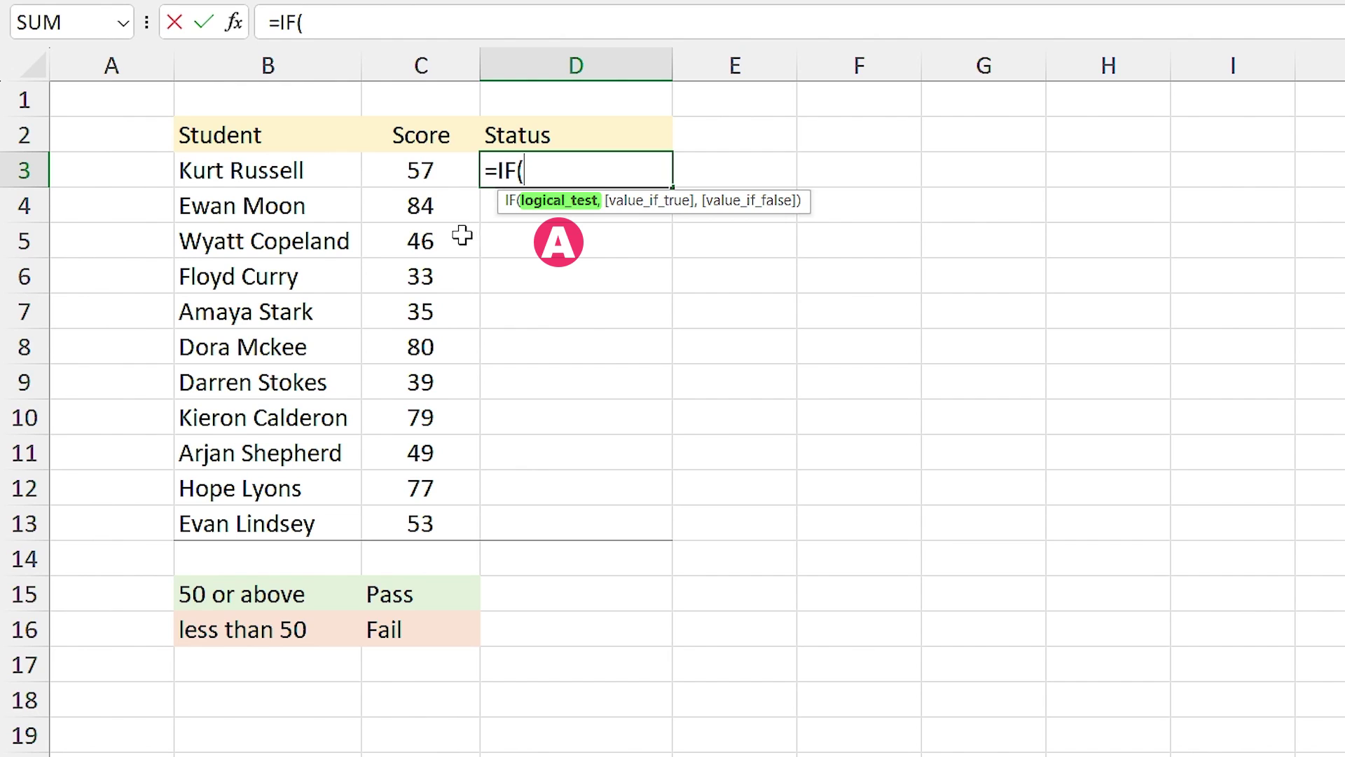
click(391, 171)
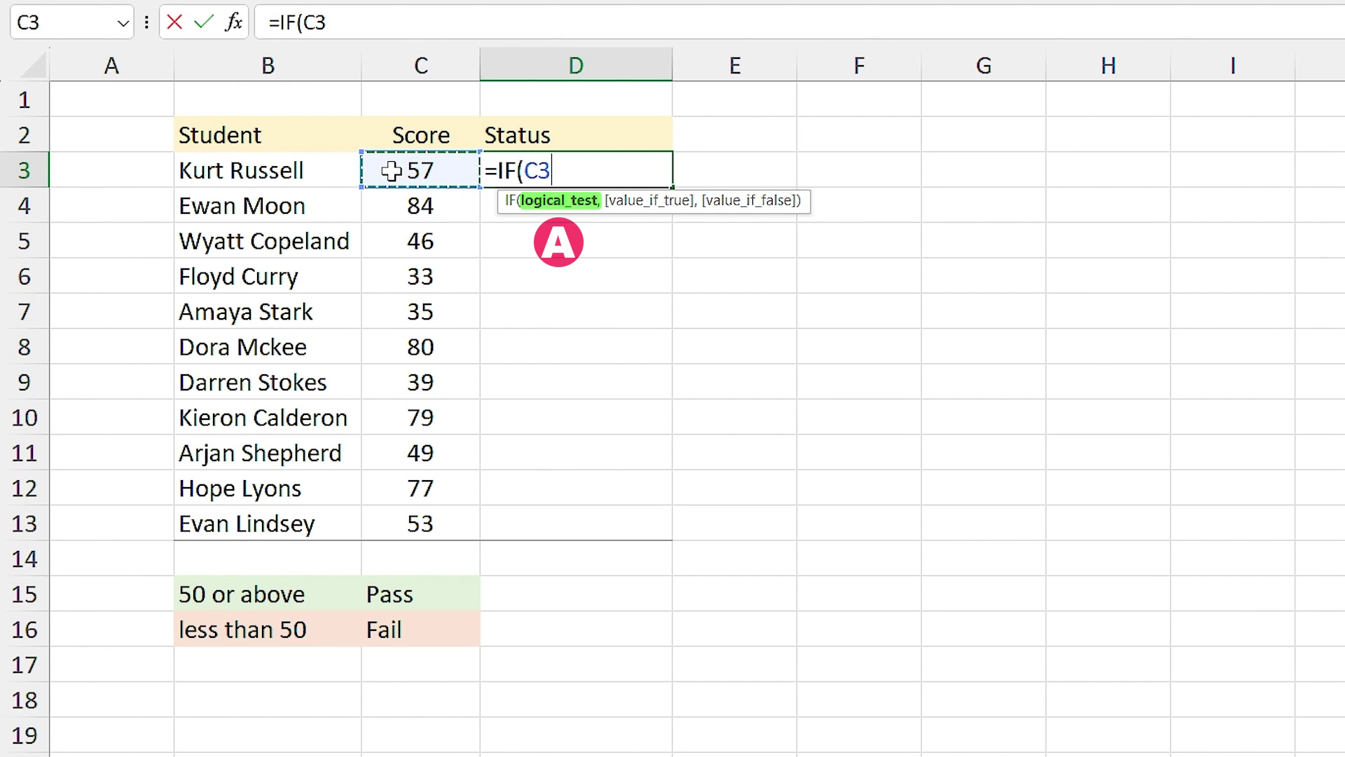
text(>=)
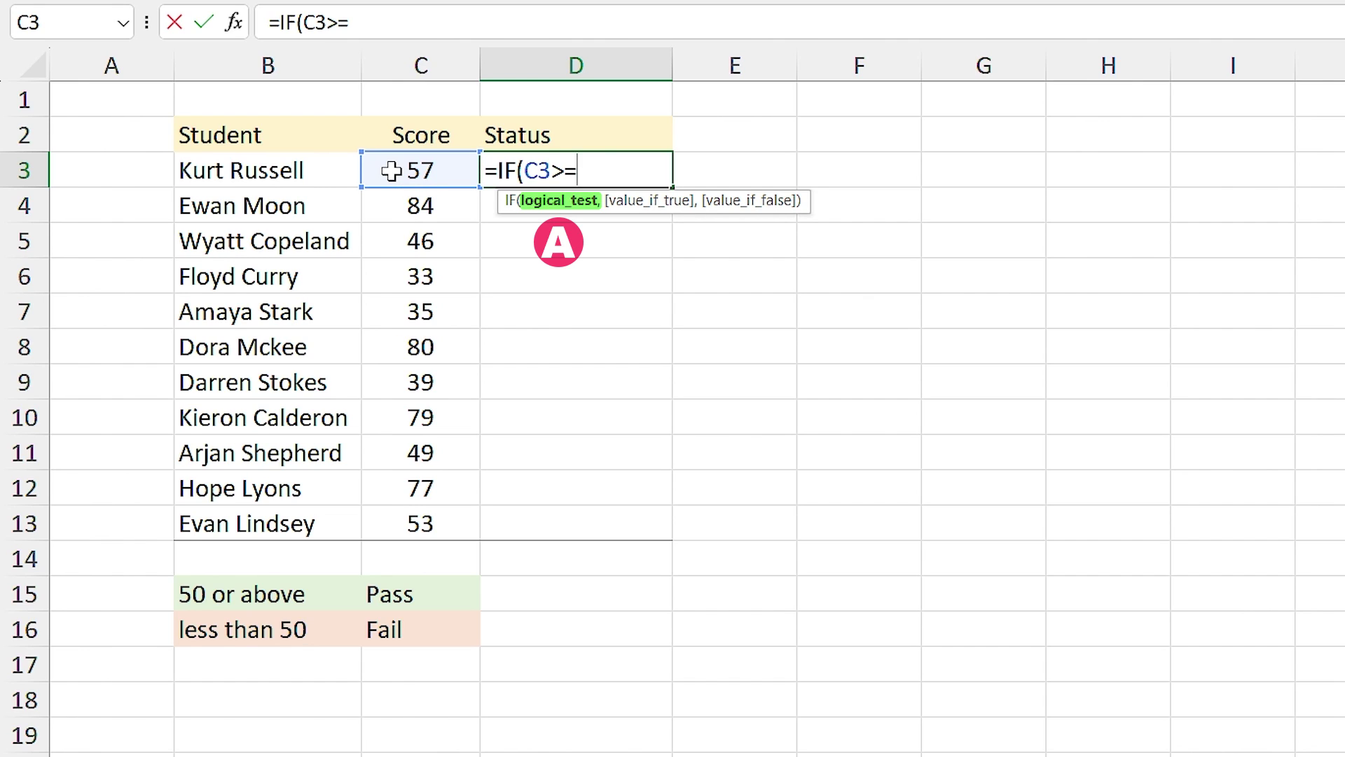
text(50,)
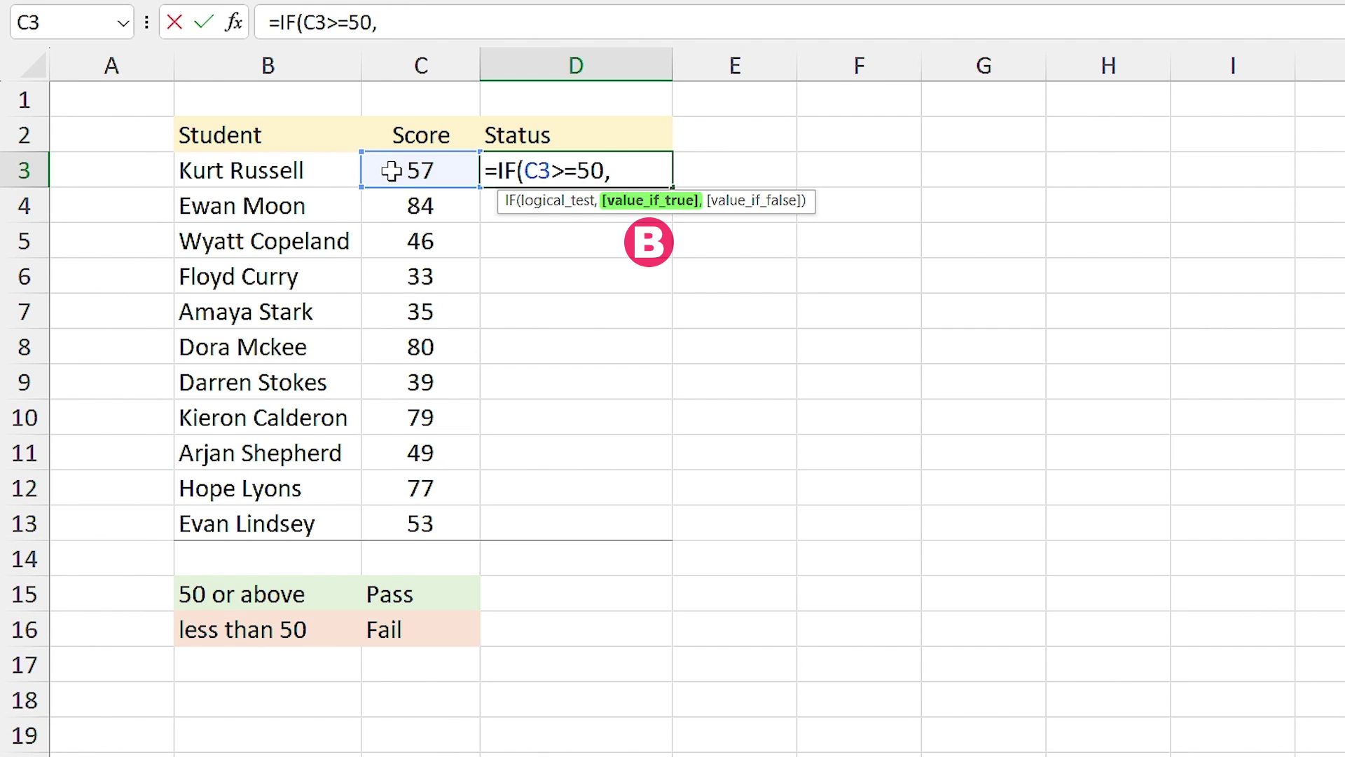
text("Pass)
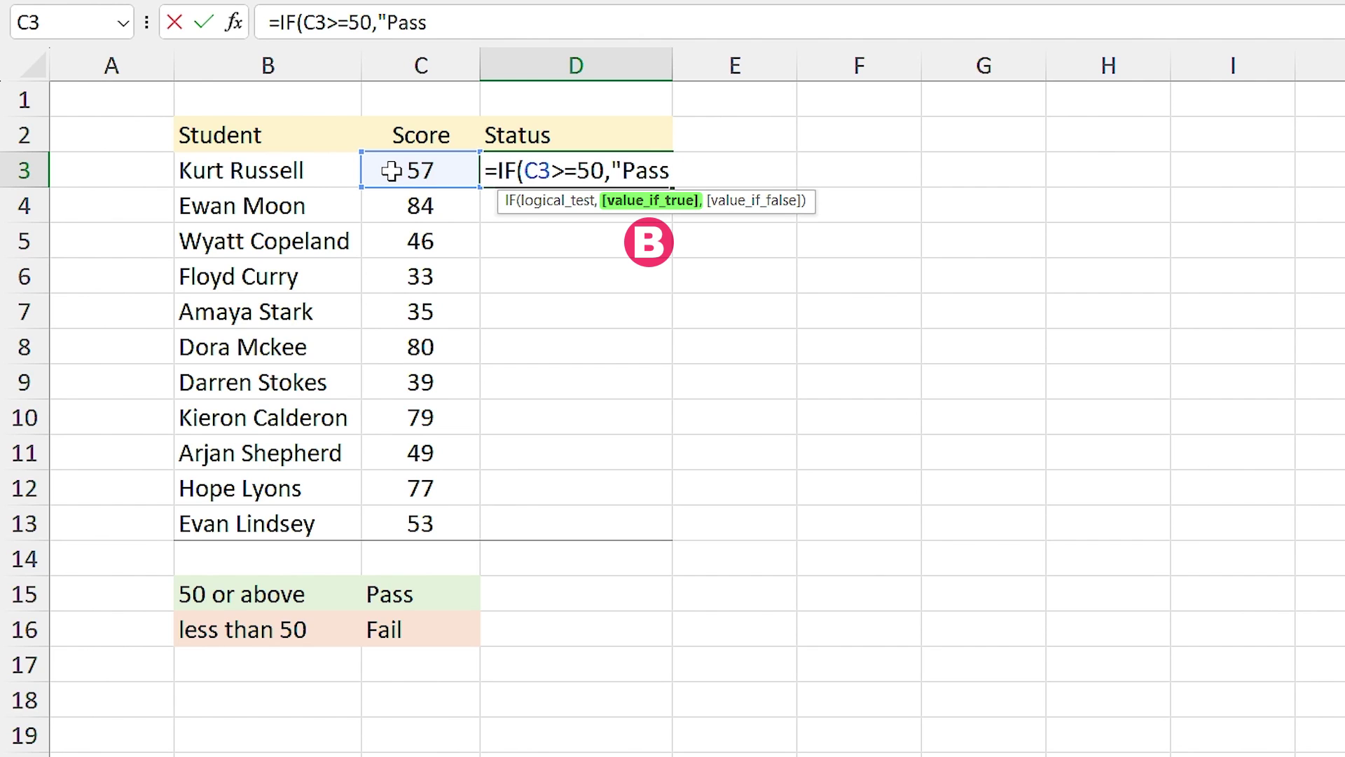
text(",)
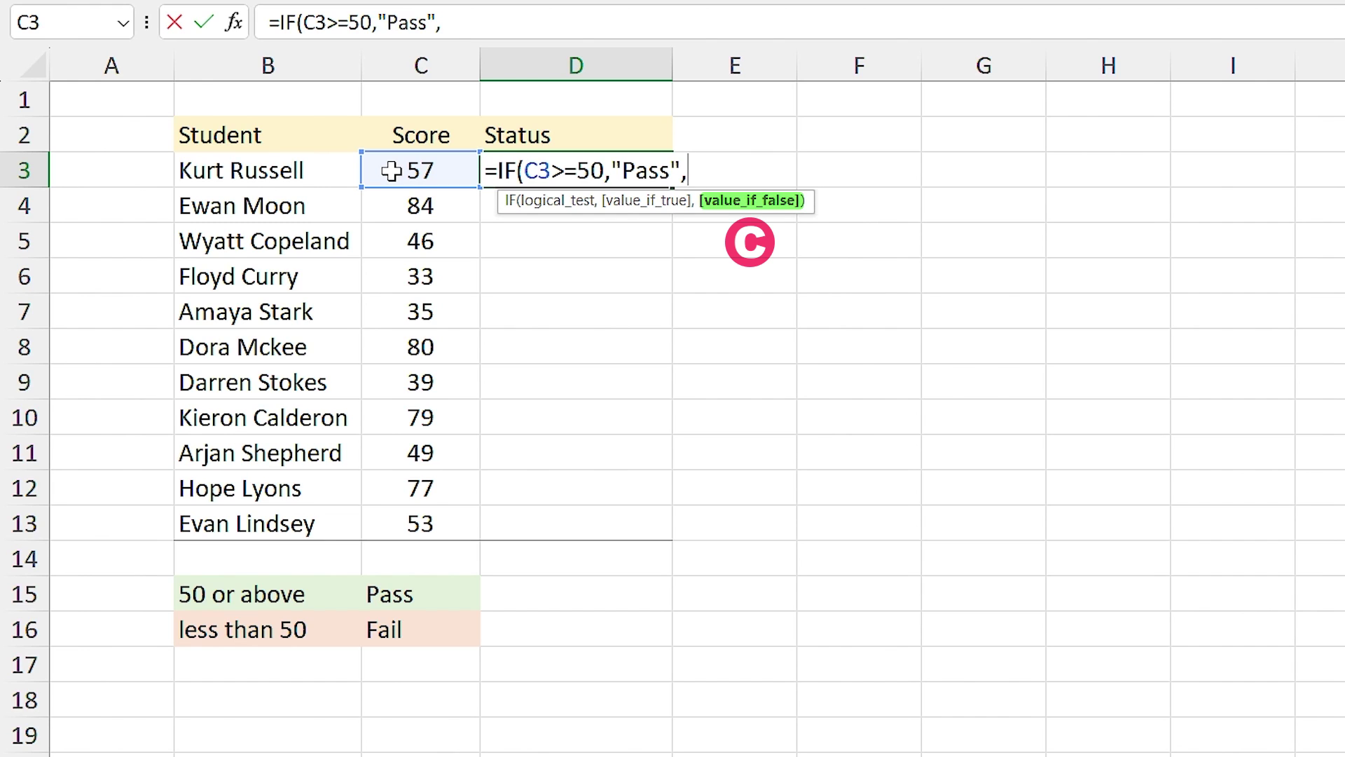
text("F)
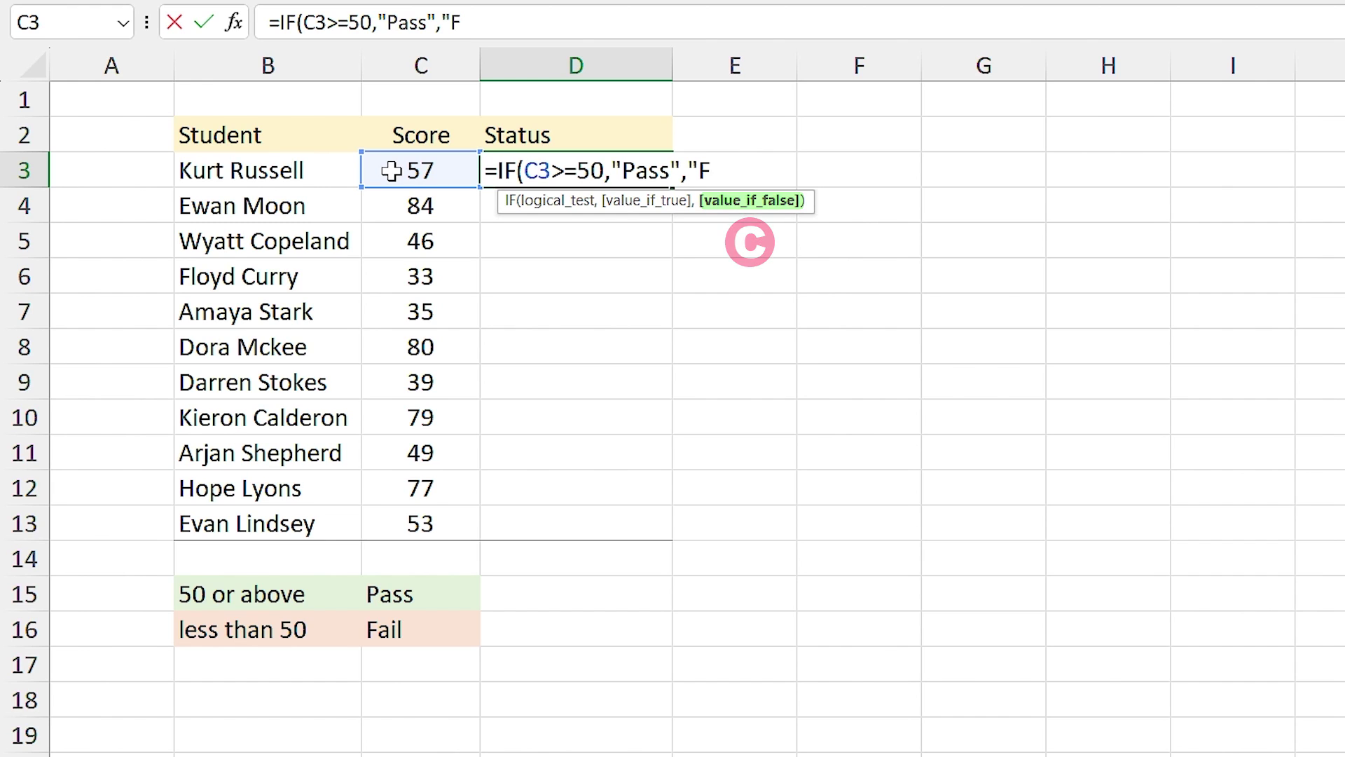
text(ail"))
key(ctrl+Return)
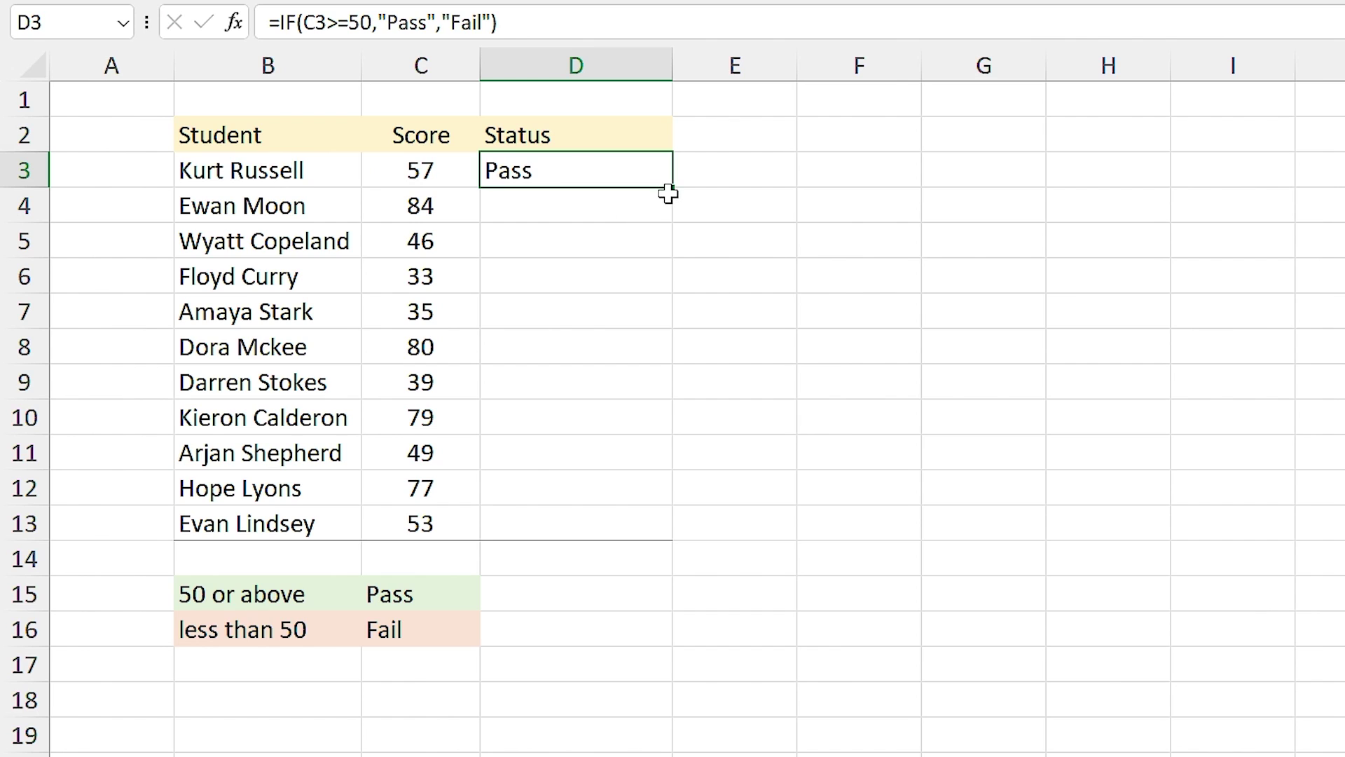
drag(672, 187, 649, 533)
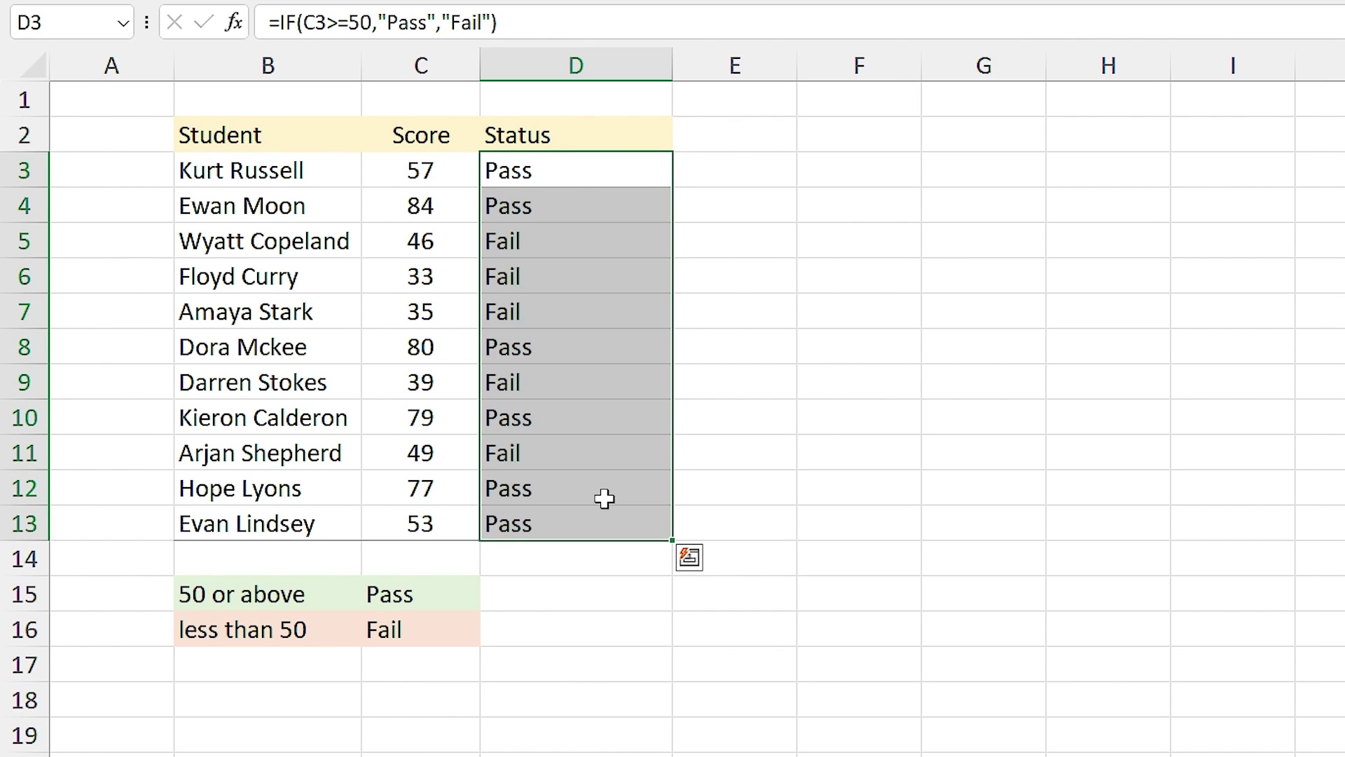
click(603, 496)
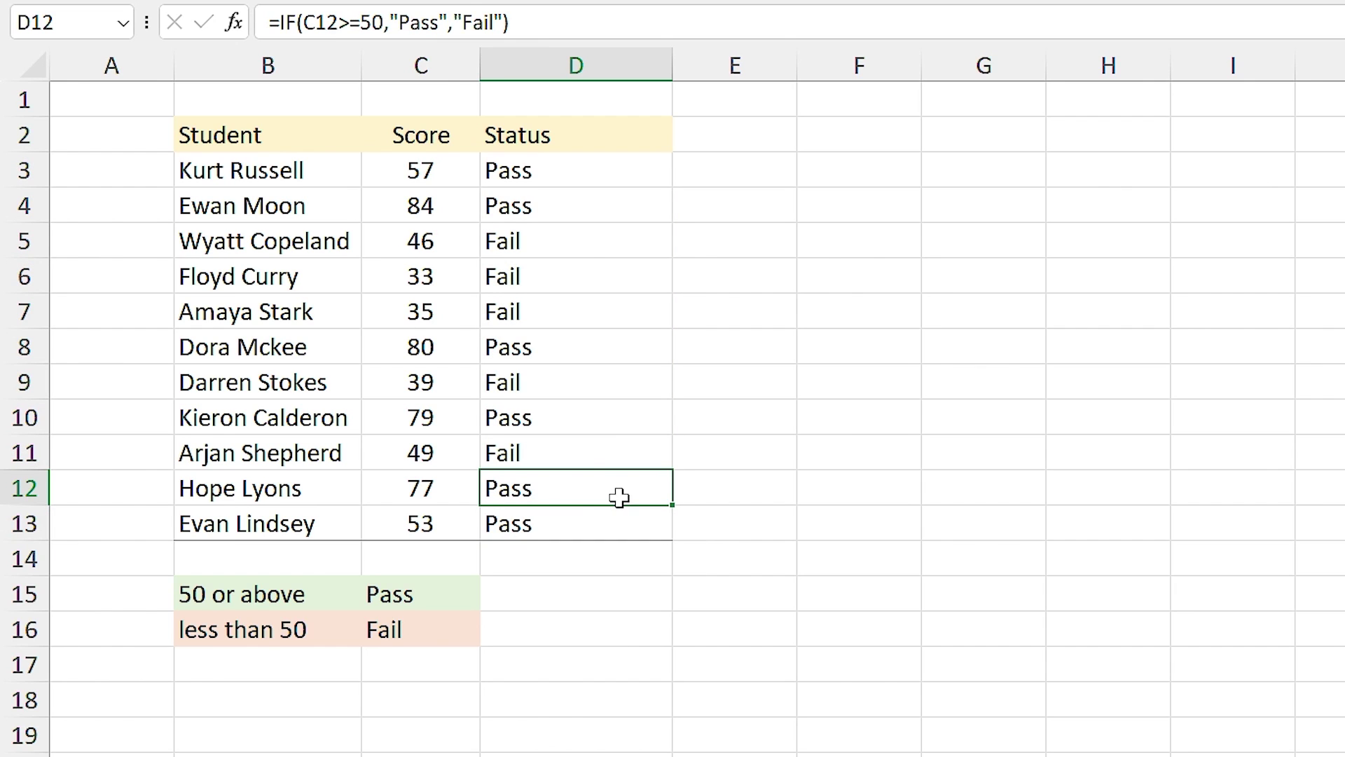
click(544, 182)
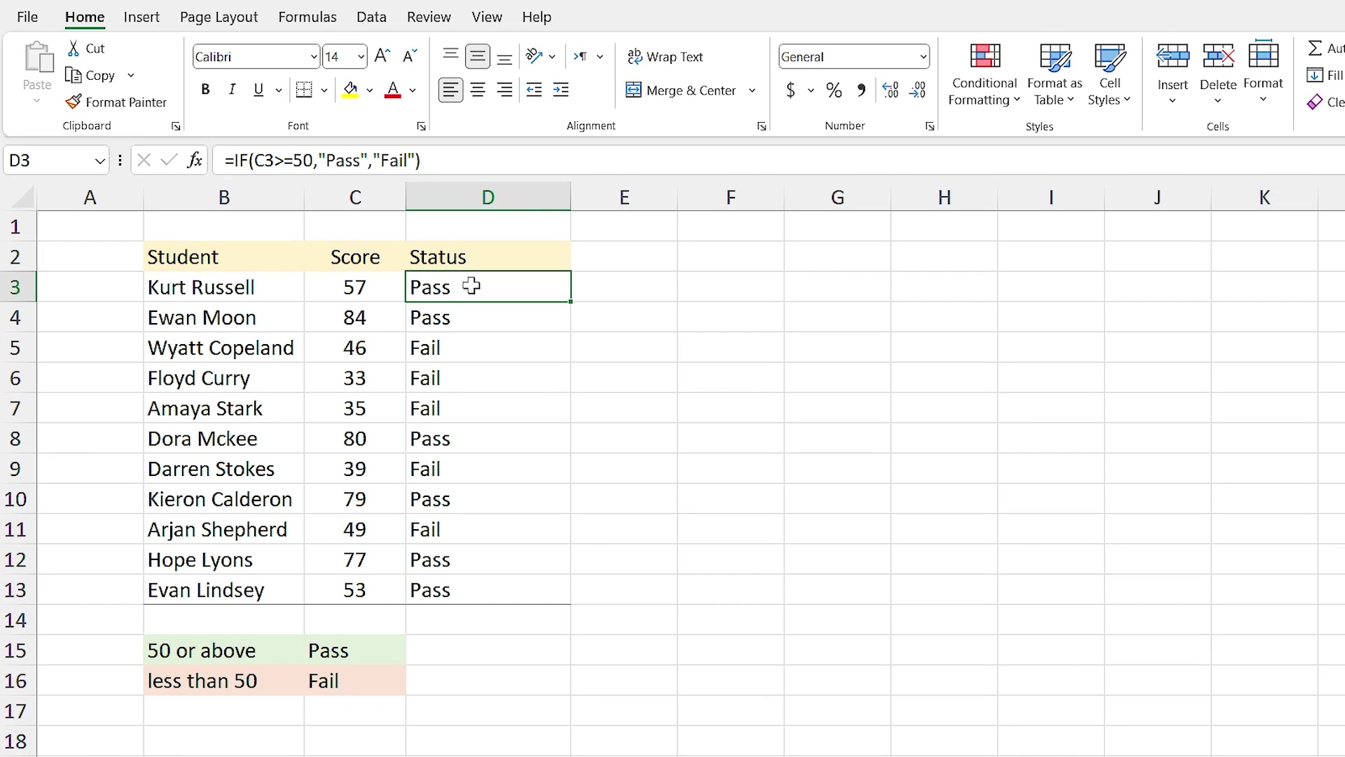
Format D3:D13 cells containing "pa" with Green Fill and Dark Green Text.
drag(602, 171, 579, 411)
drag(491, 494, 494, 590)
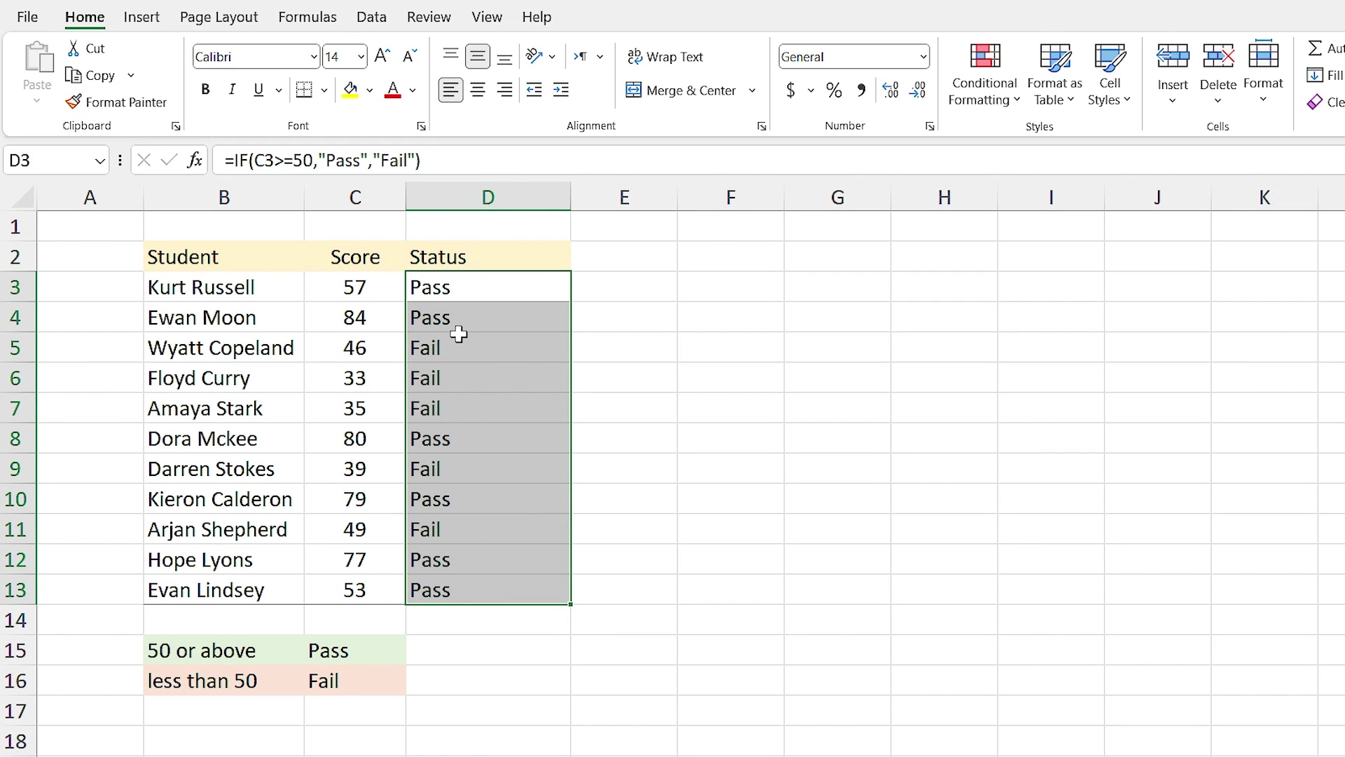
click(993, 100)
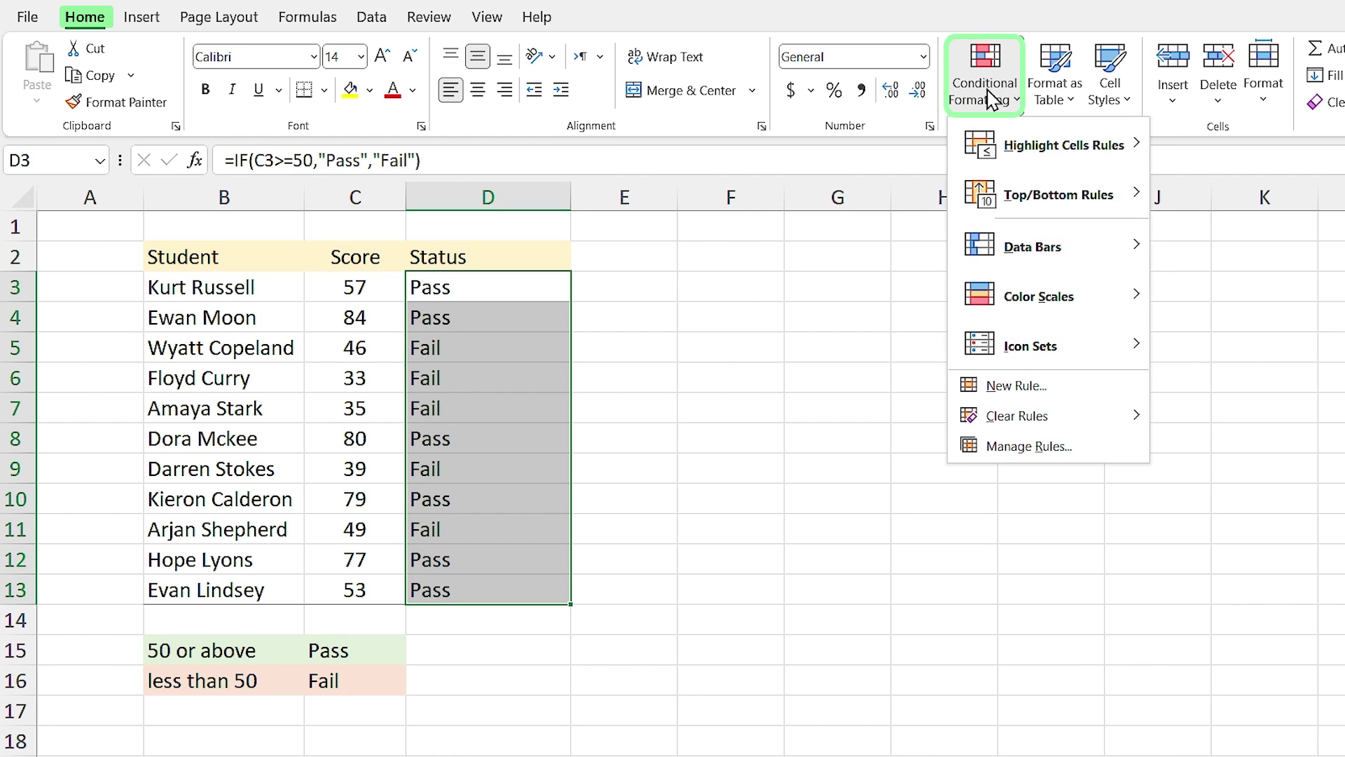
mouse_move(1015, 159)
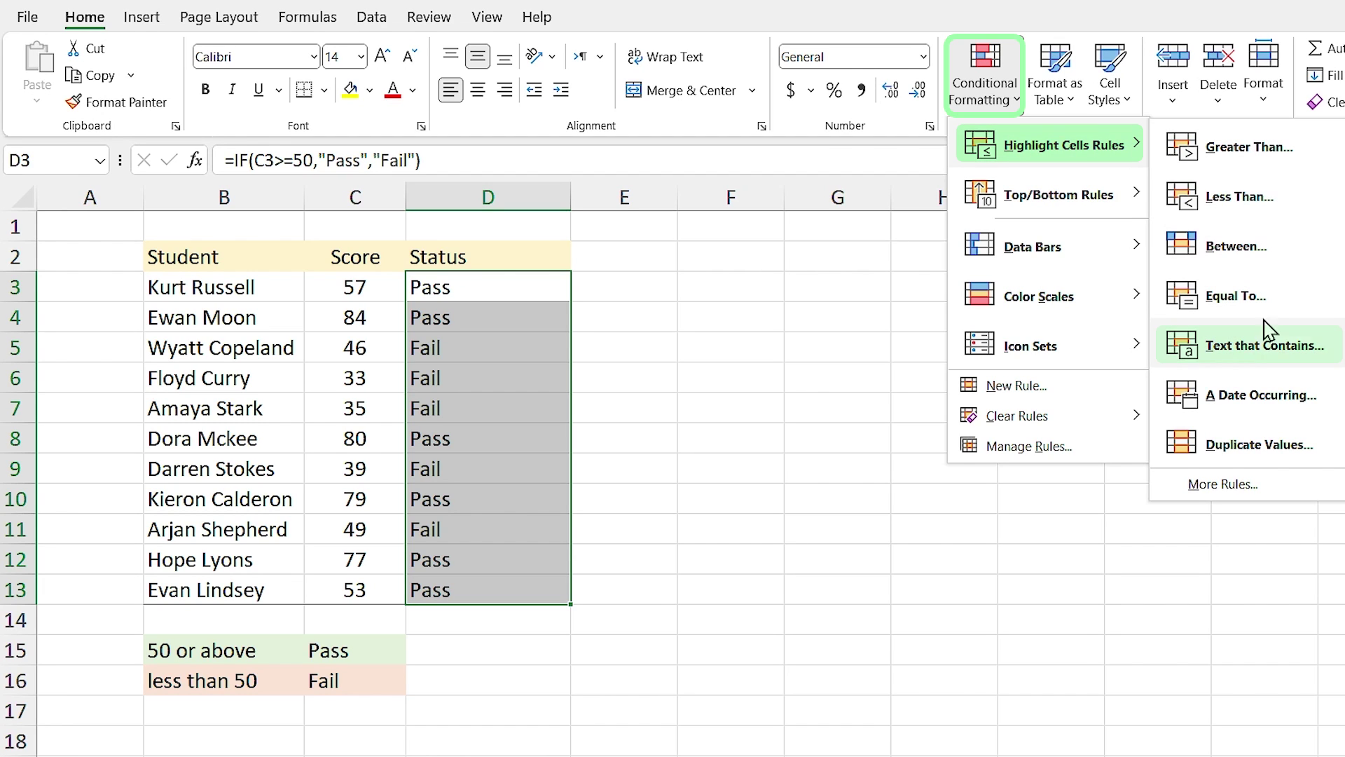
click(1233, 359)
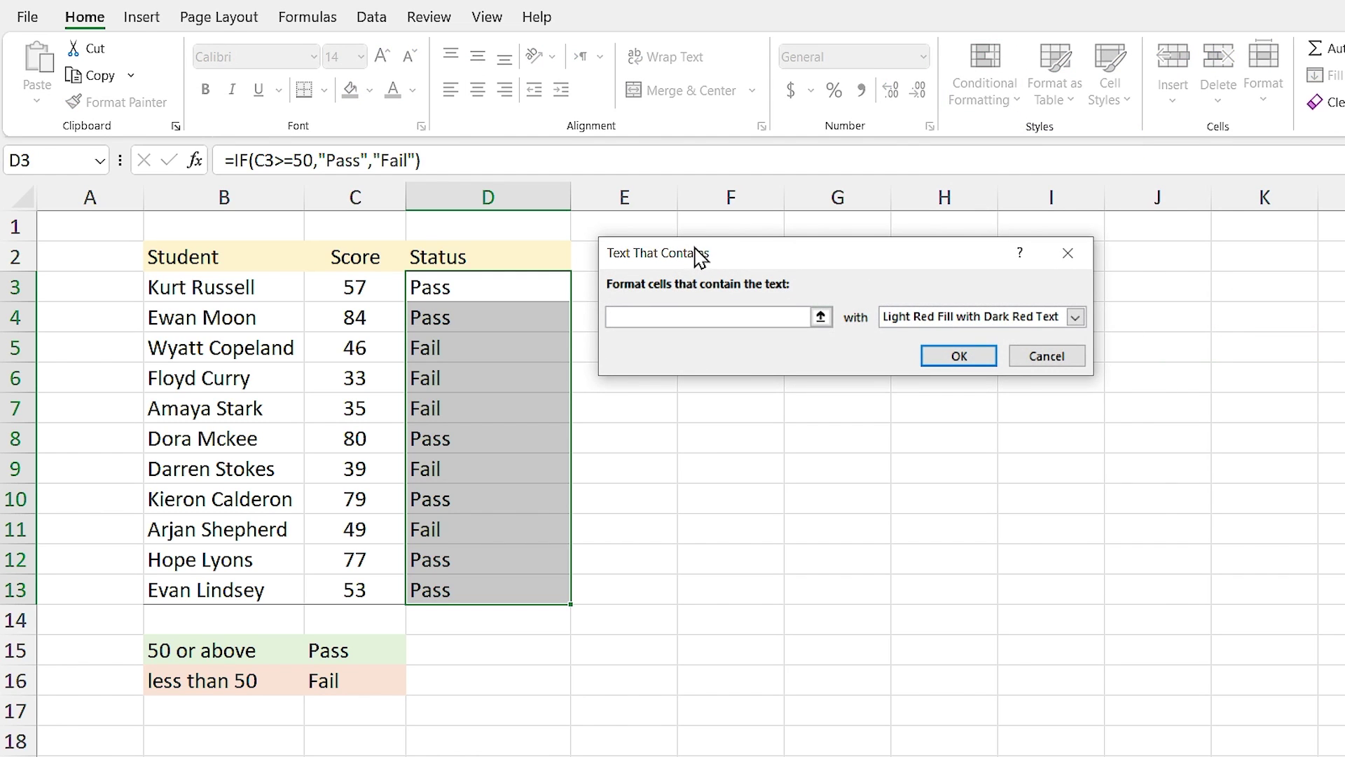
drag(698, 256, 692, 265)
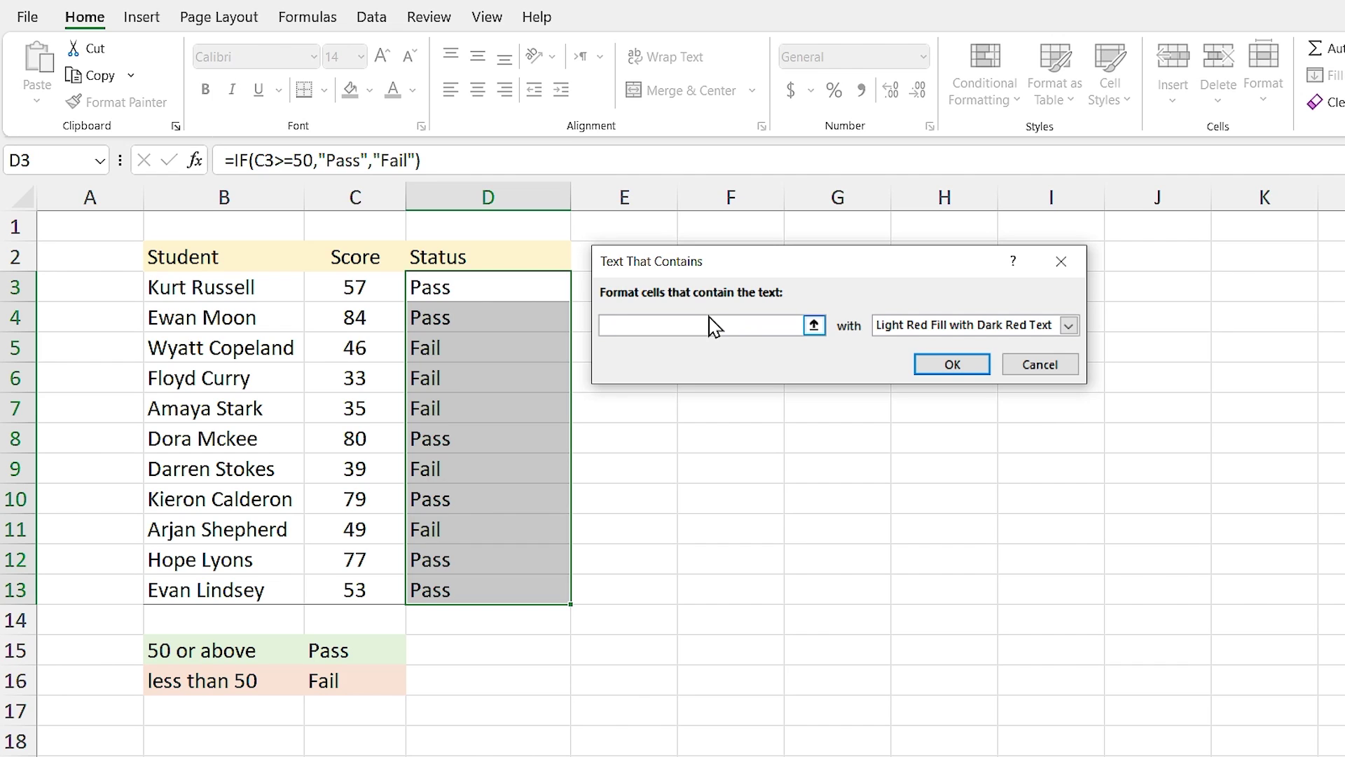
text(pass)
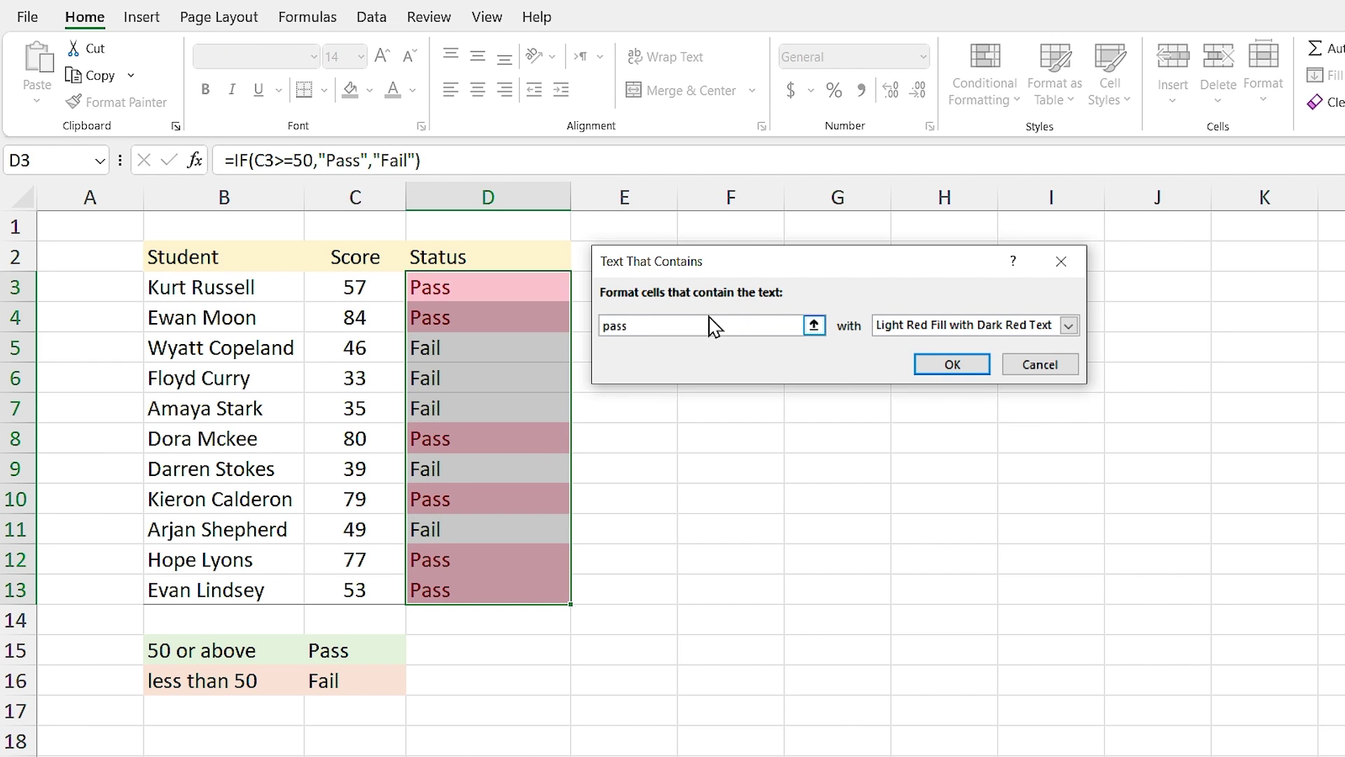
click(1068, 325)
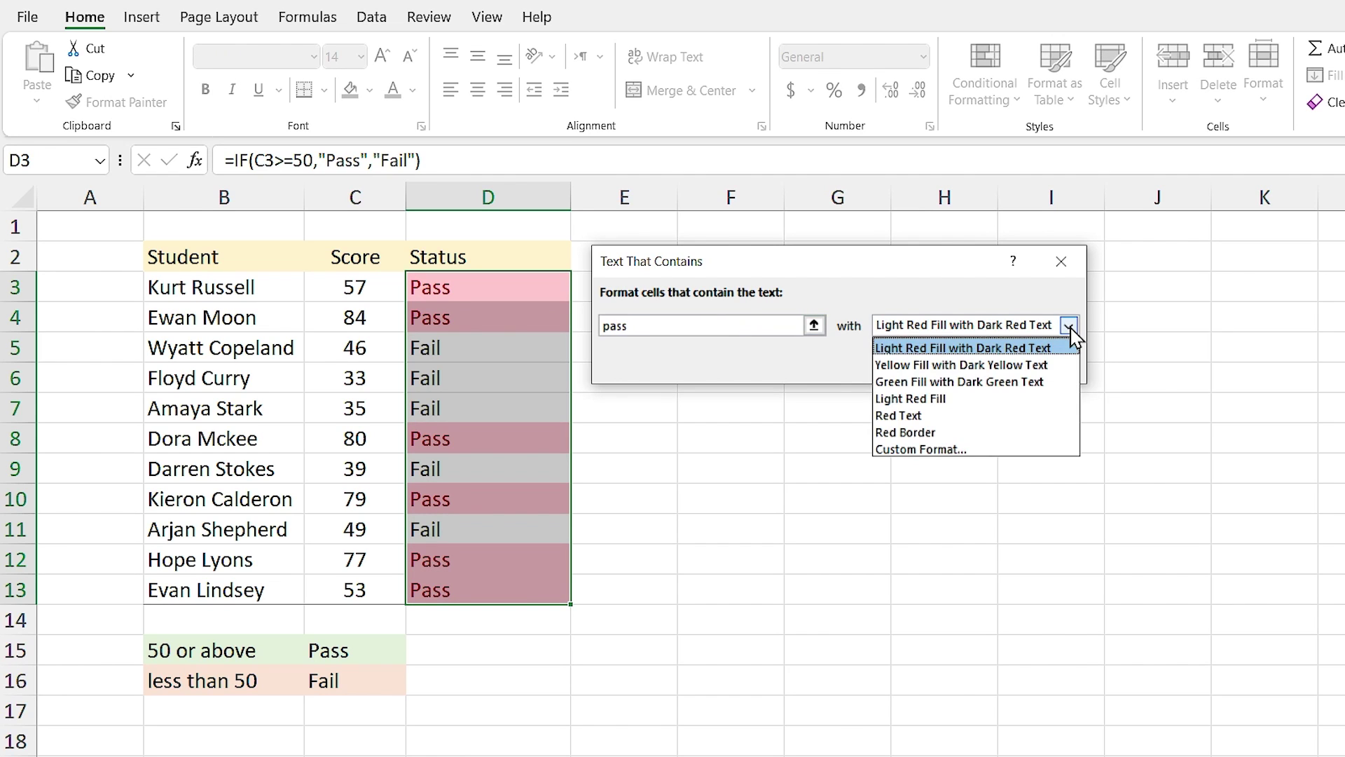
click(939, 381)
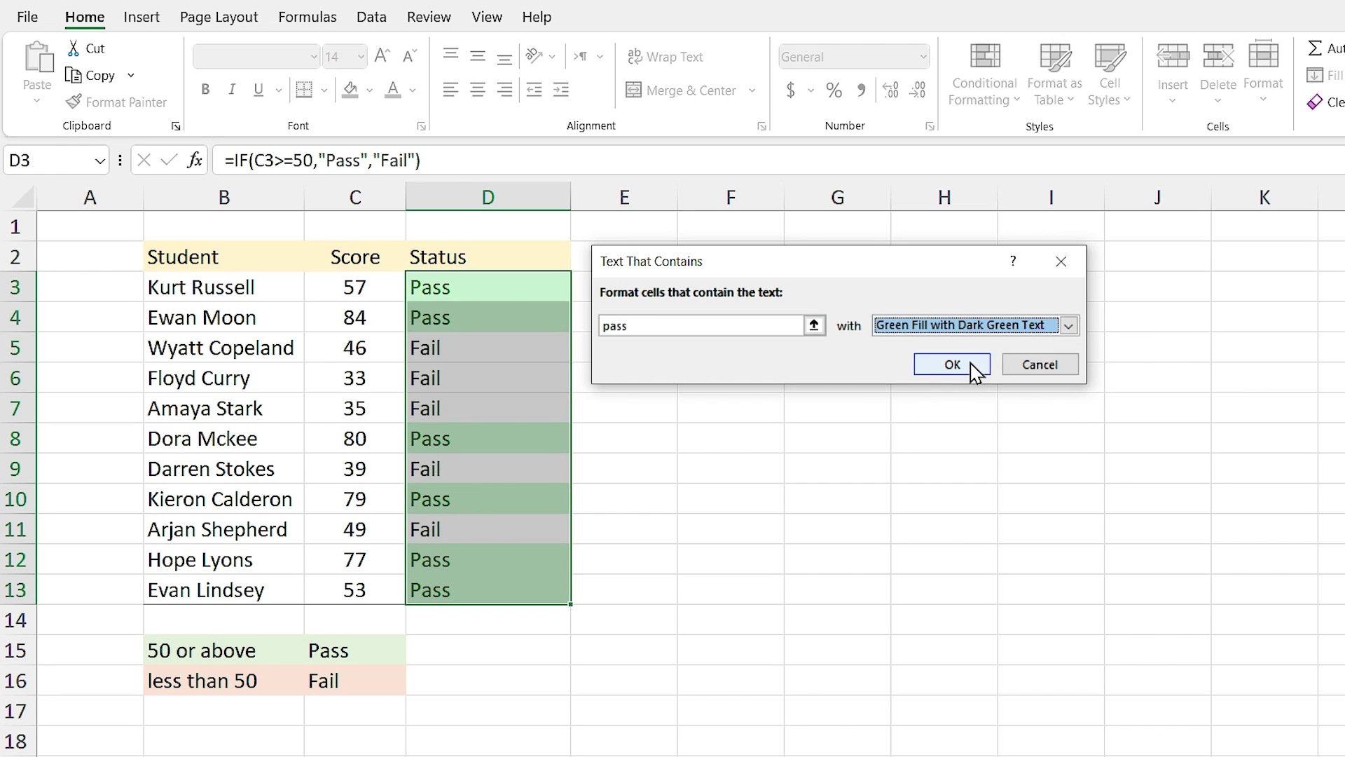
click(949, 364)
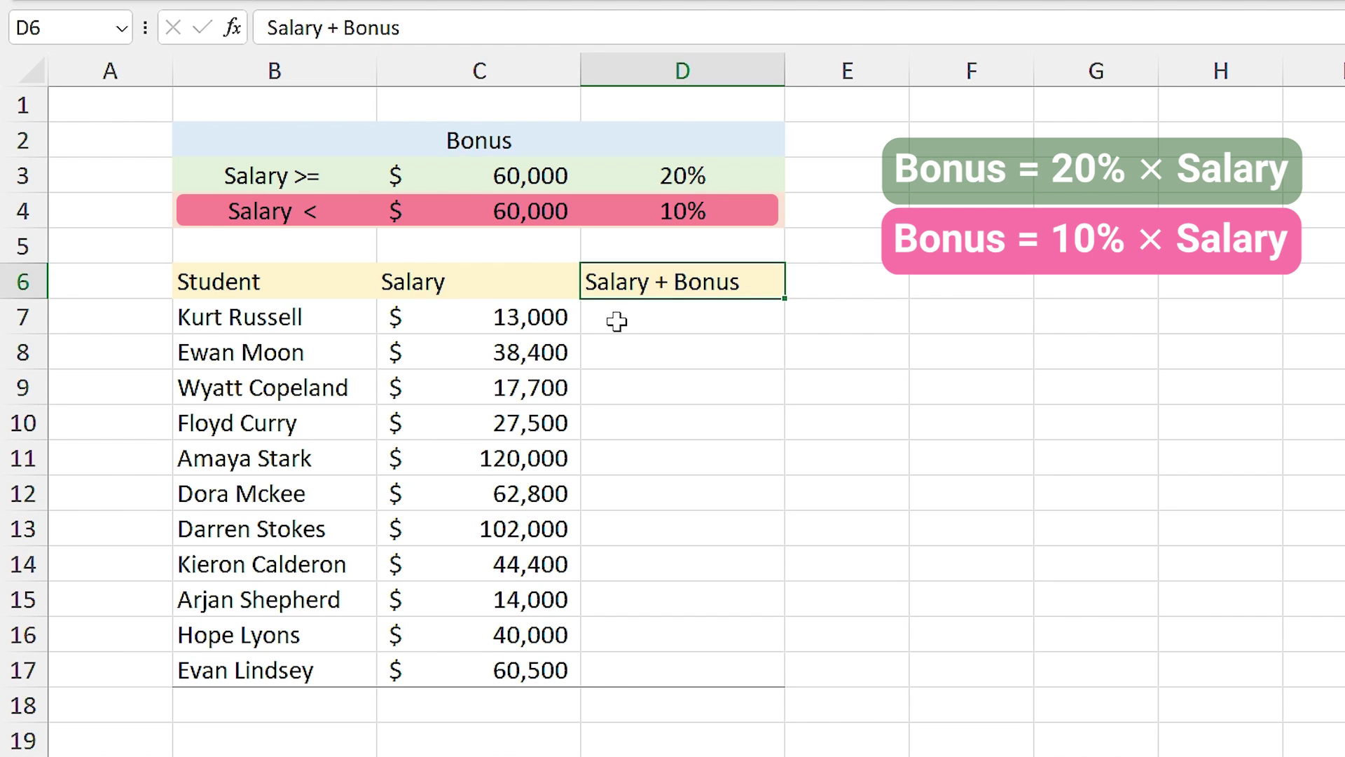
Start an IF in D7 testing whether salary C7 is at least the 60,000 threshold in C3.
click(617, 321)
text(=)
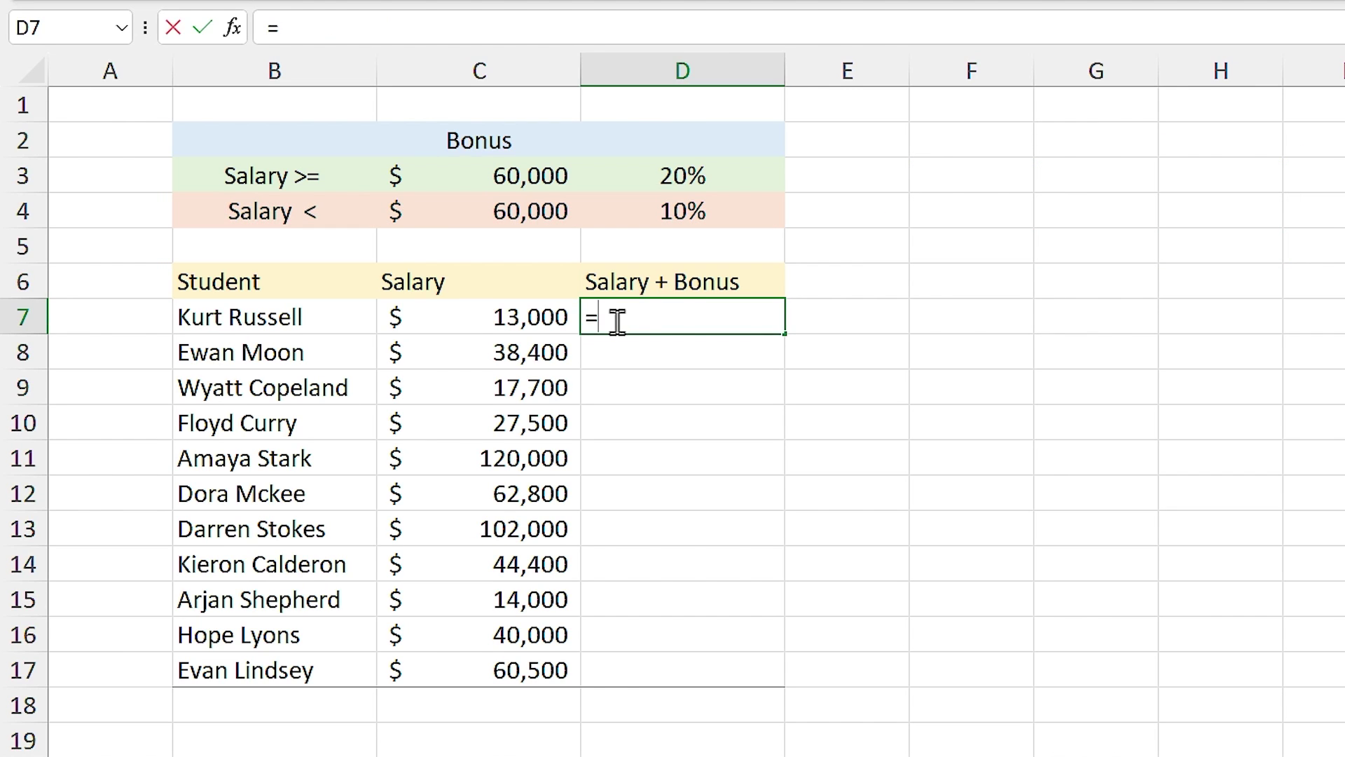
text(if)
key(Tab)
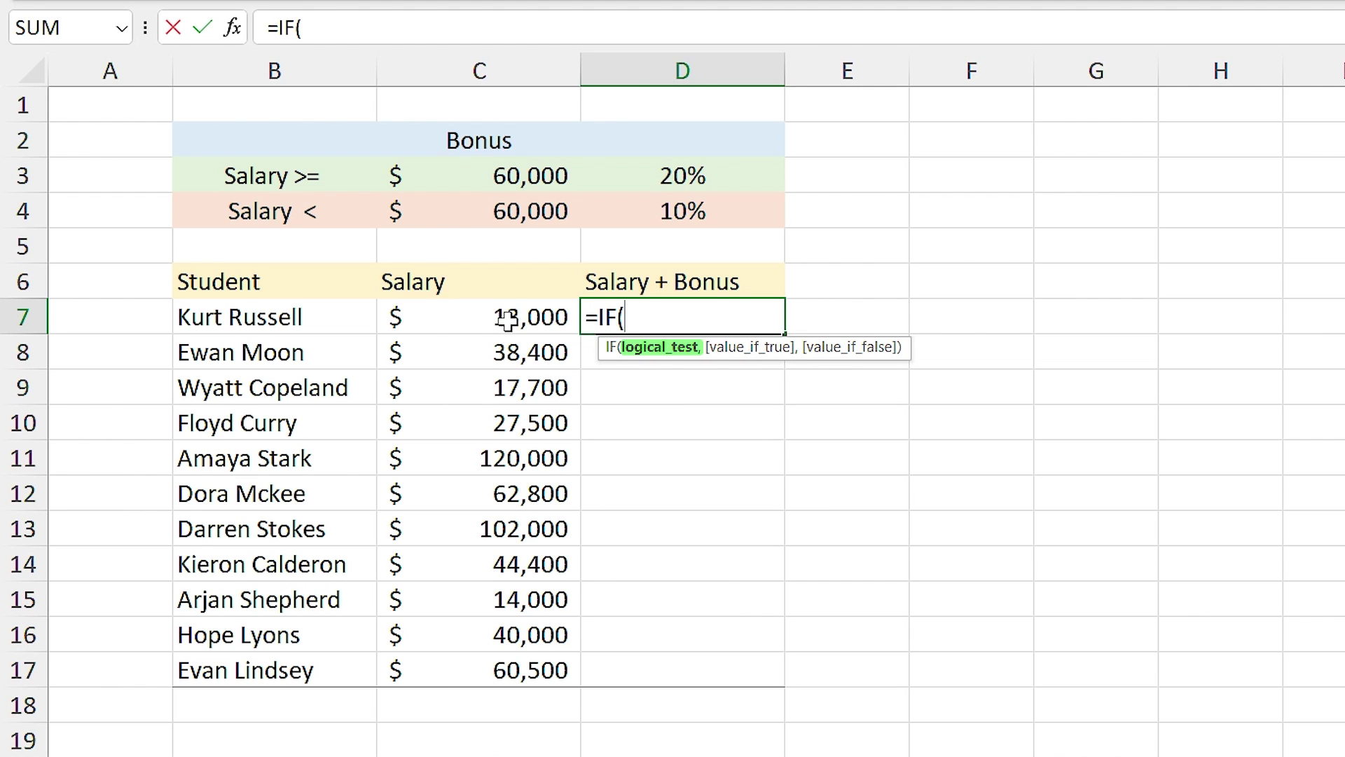
click(508, 319)
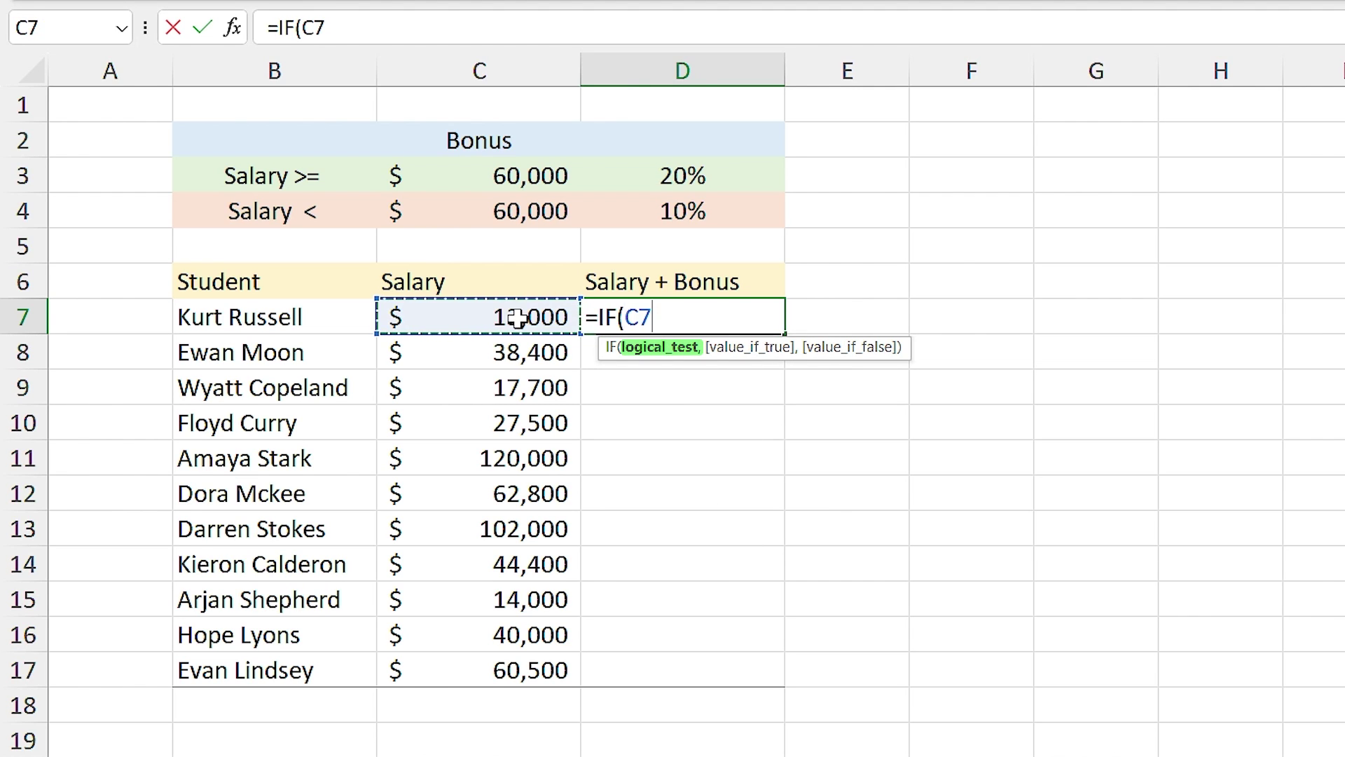
text(>=)
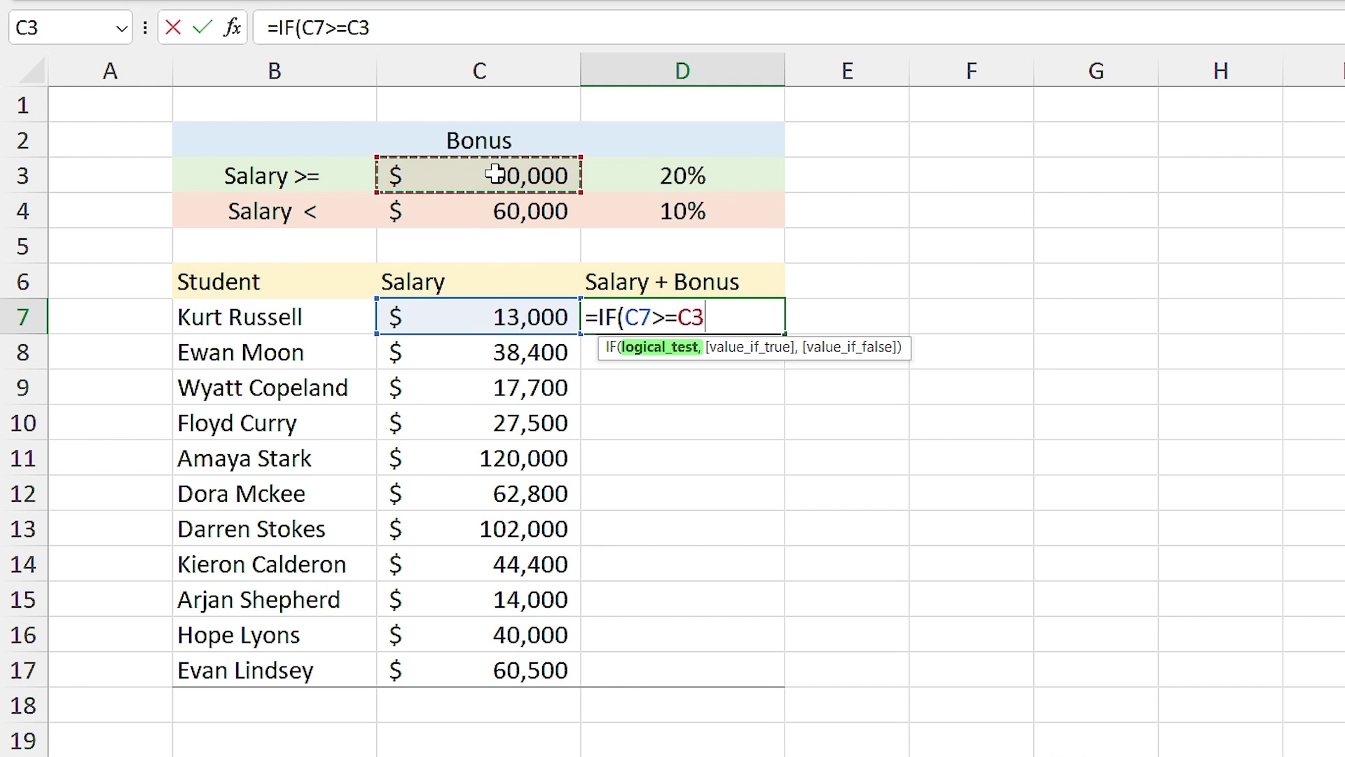
click(493, 177)
text(,)
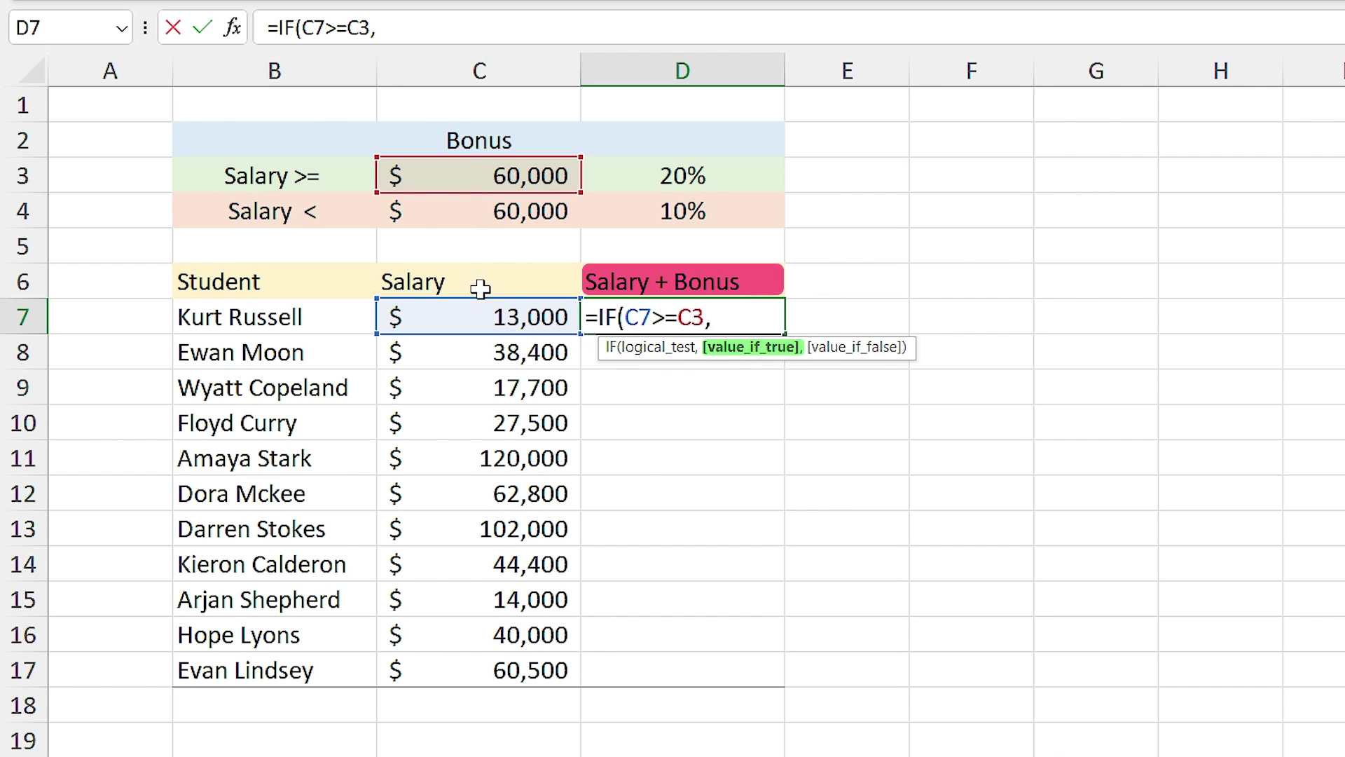
Make the true result C7+D3*C7, adding the 20% bonus.
click(487, 315)
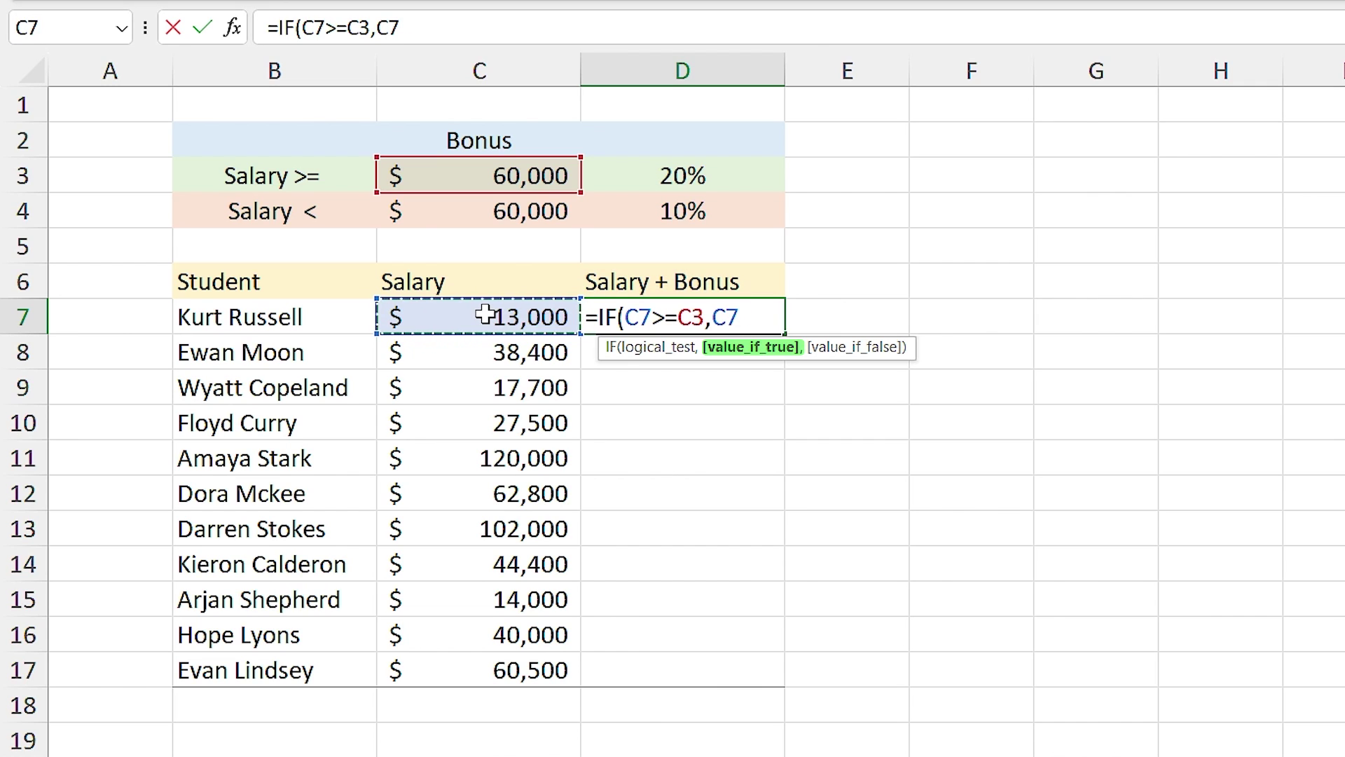
text(+)
click(629, 180)
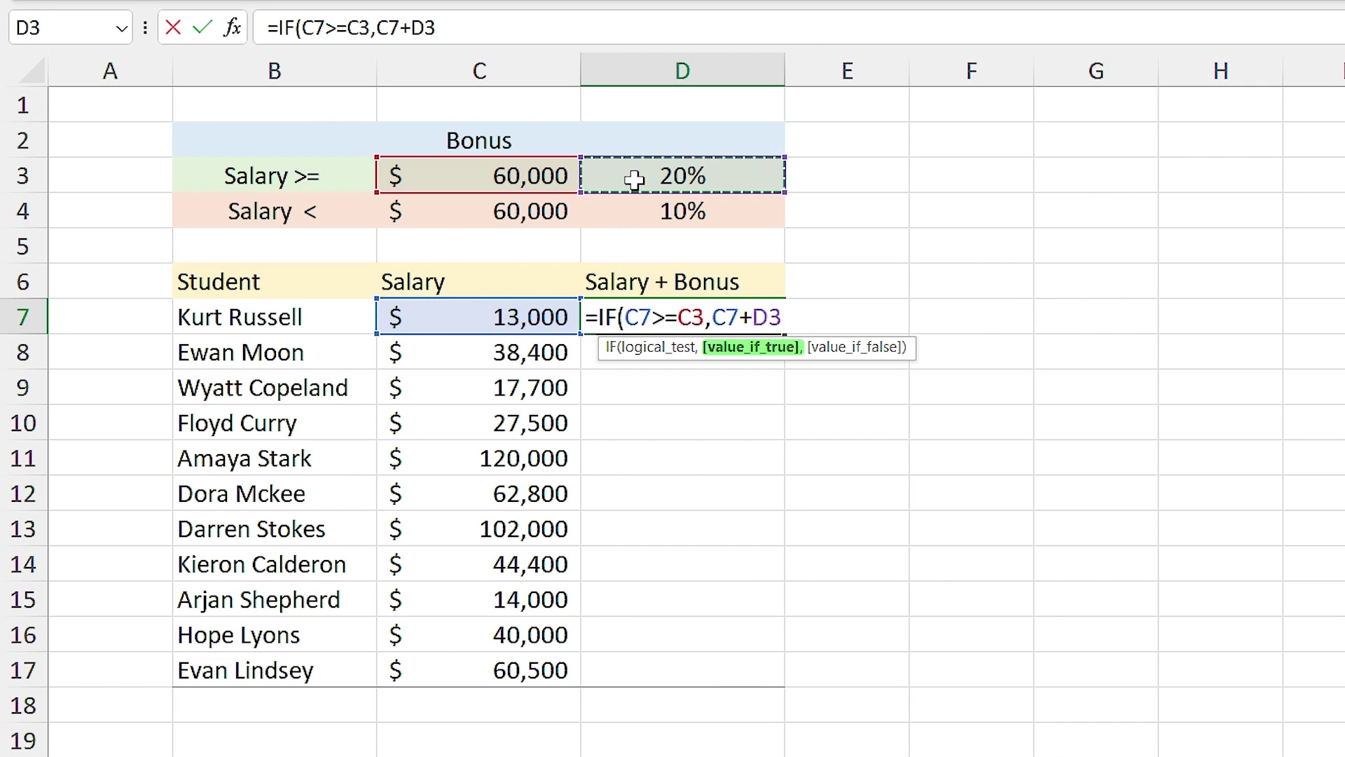
text(*)
click(517, 315)
text(,)
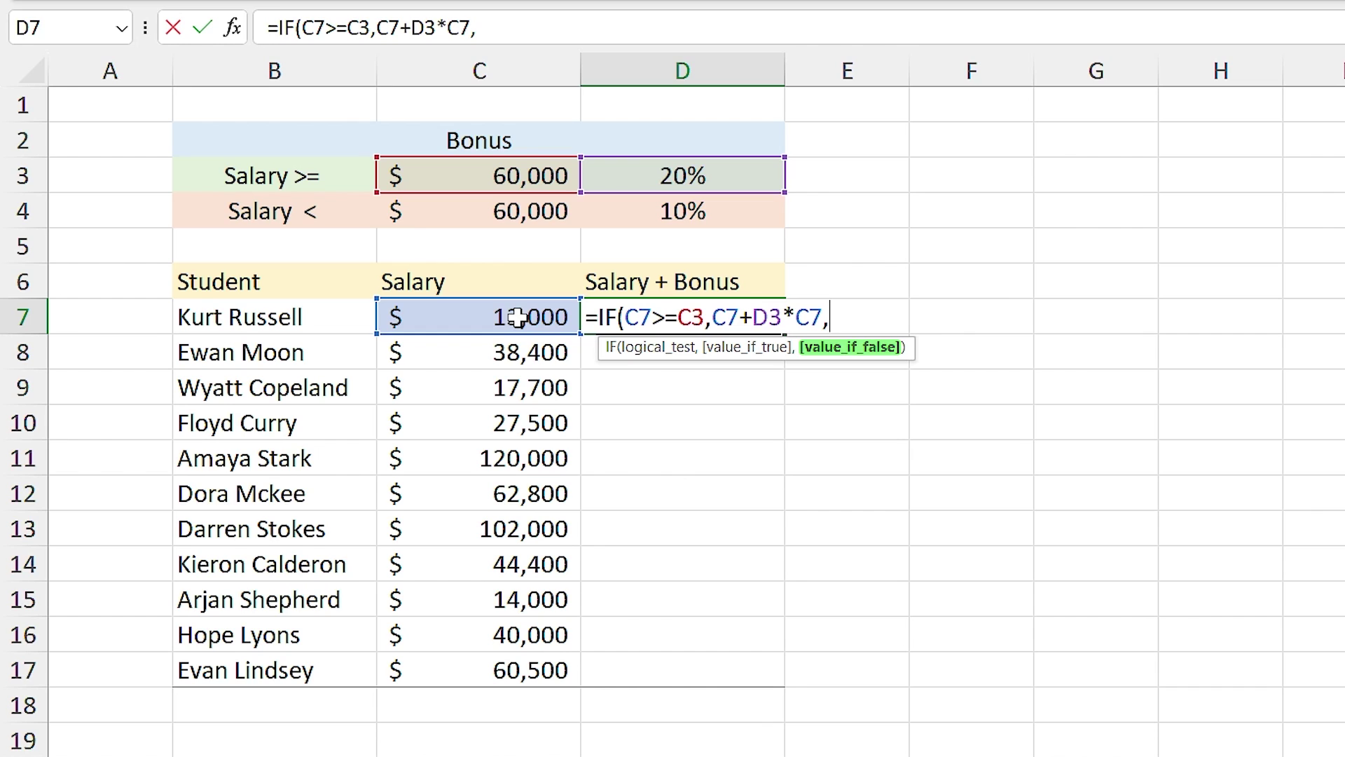
Make the false result C7+D4*C7 with the 10% bonus and enter the formula.
click(489, 317)
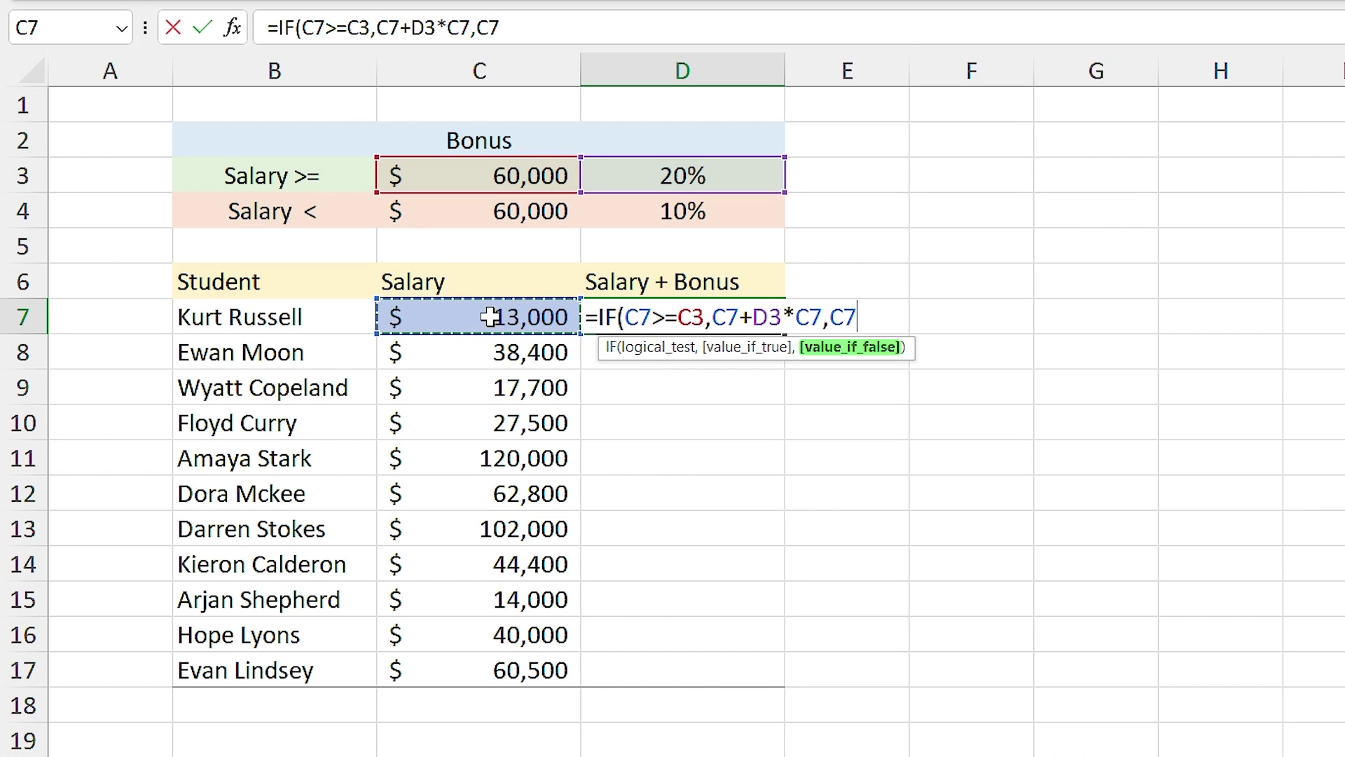
text(+)
click(595, 210)
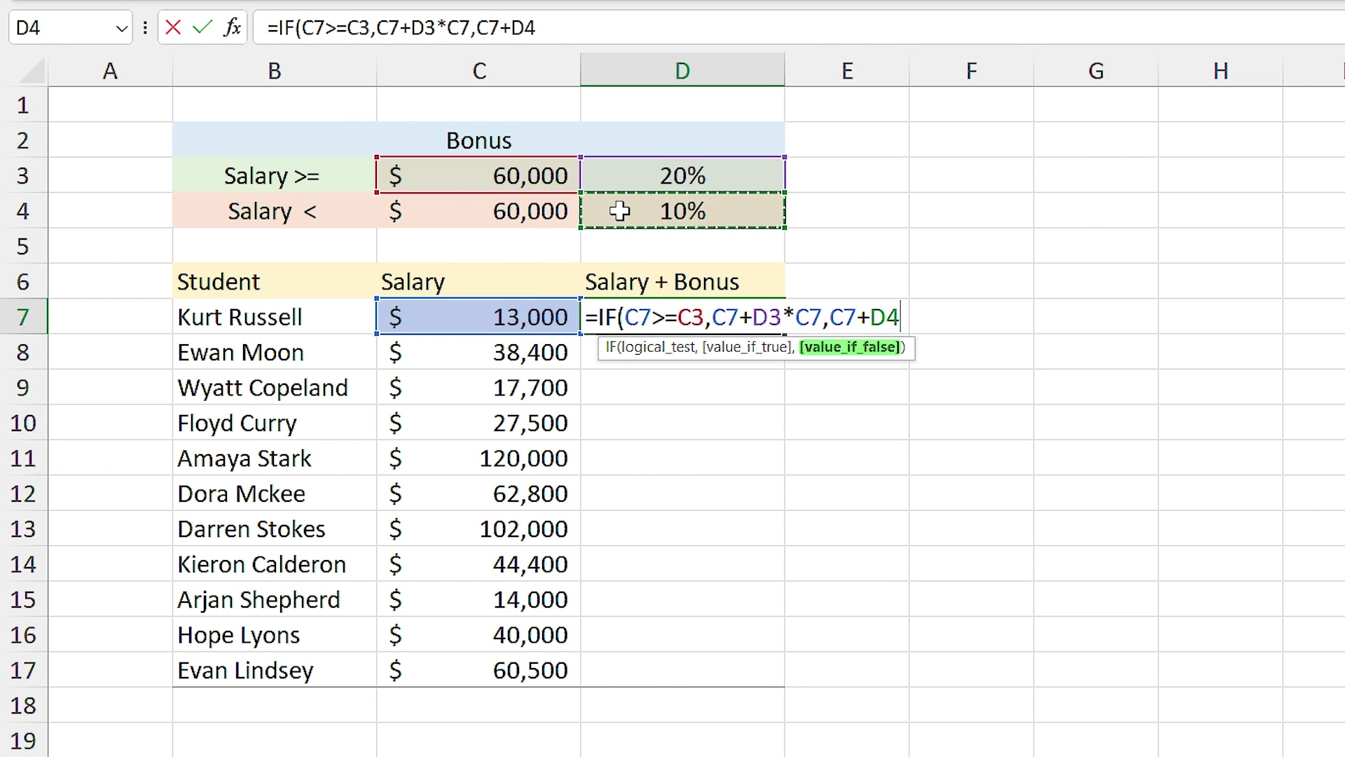
text(*)
click(526, 322)
key(Return)
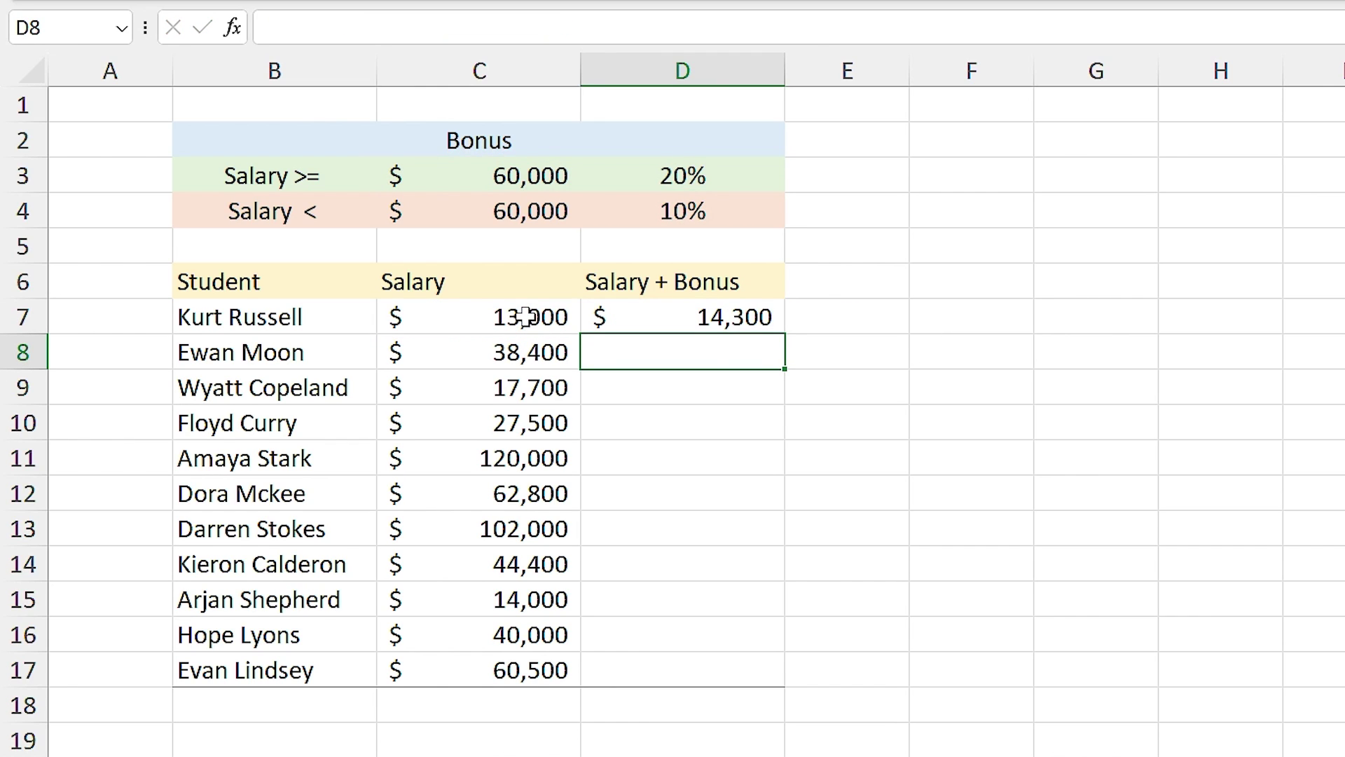
click(757, 326)
drag(787, 333, 736, 656)
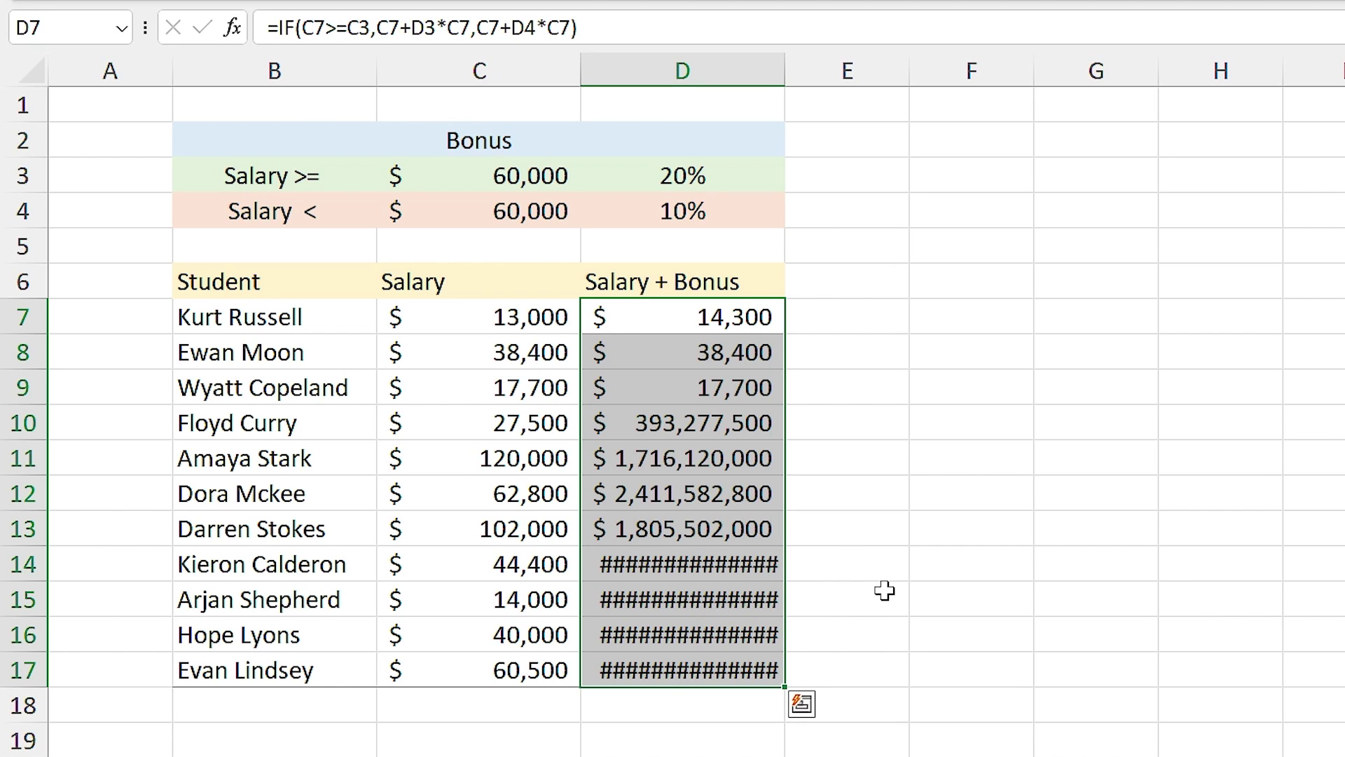
double_click(664, 532)
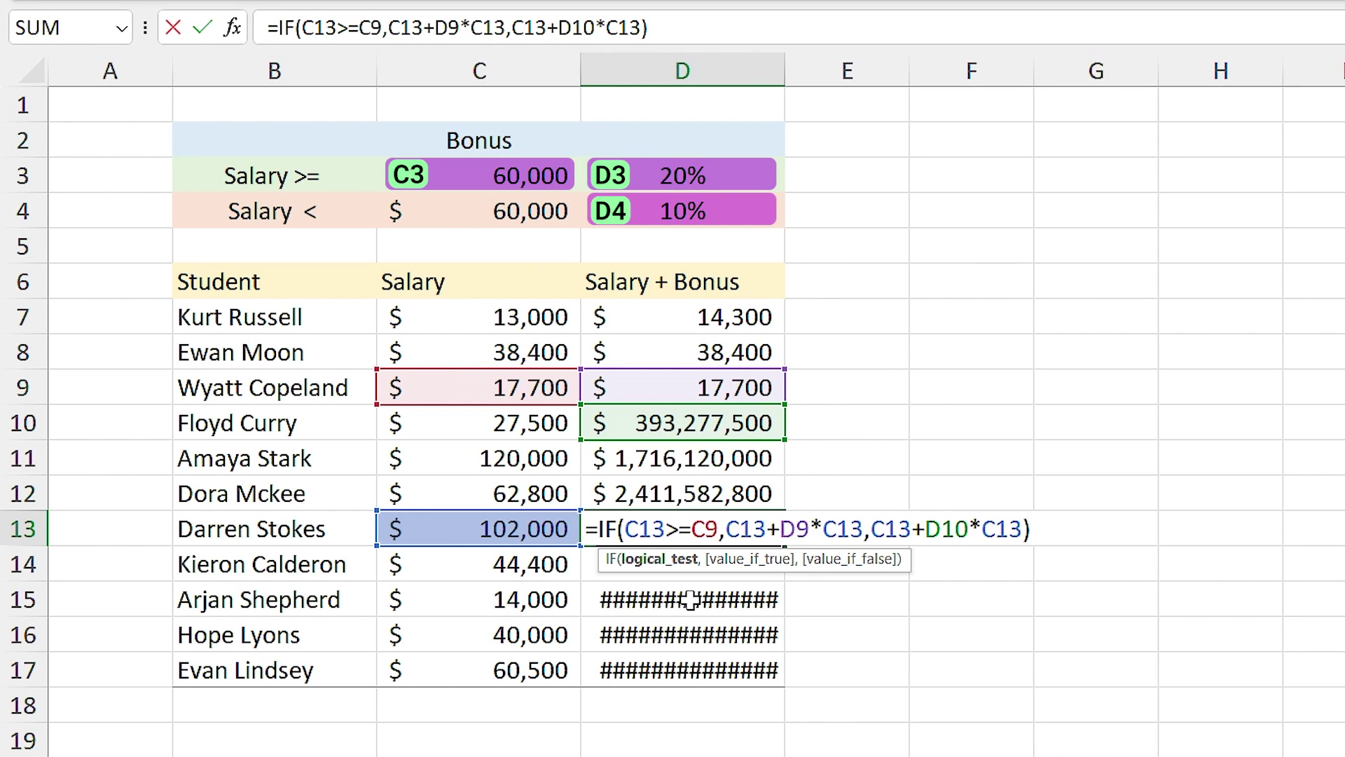
key(Escape)
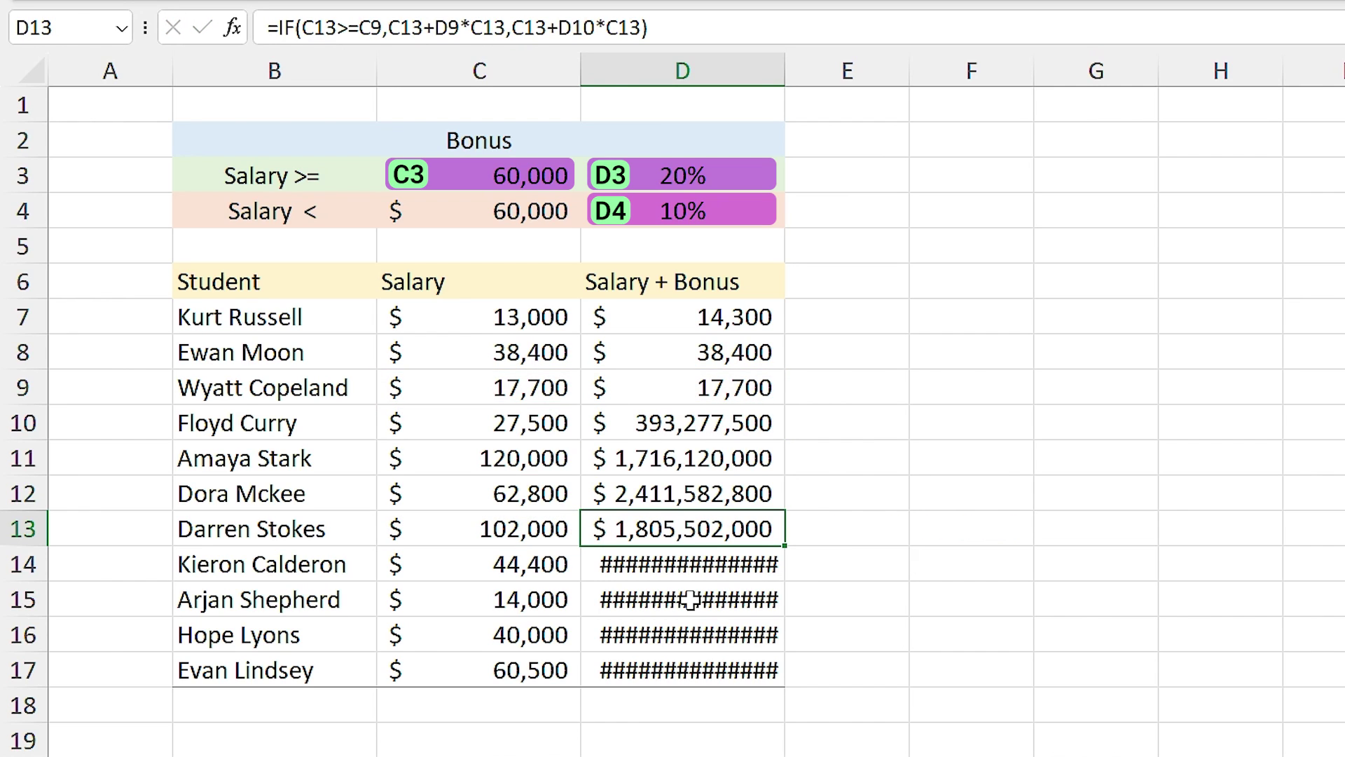
key(ctrl+z)
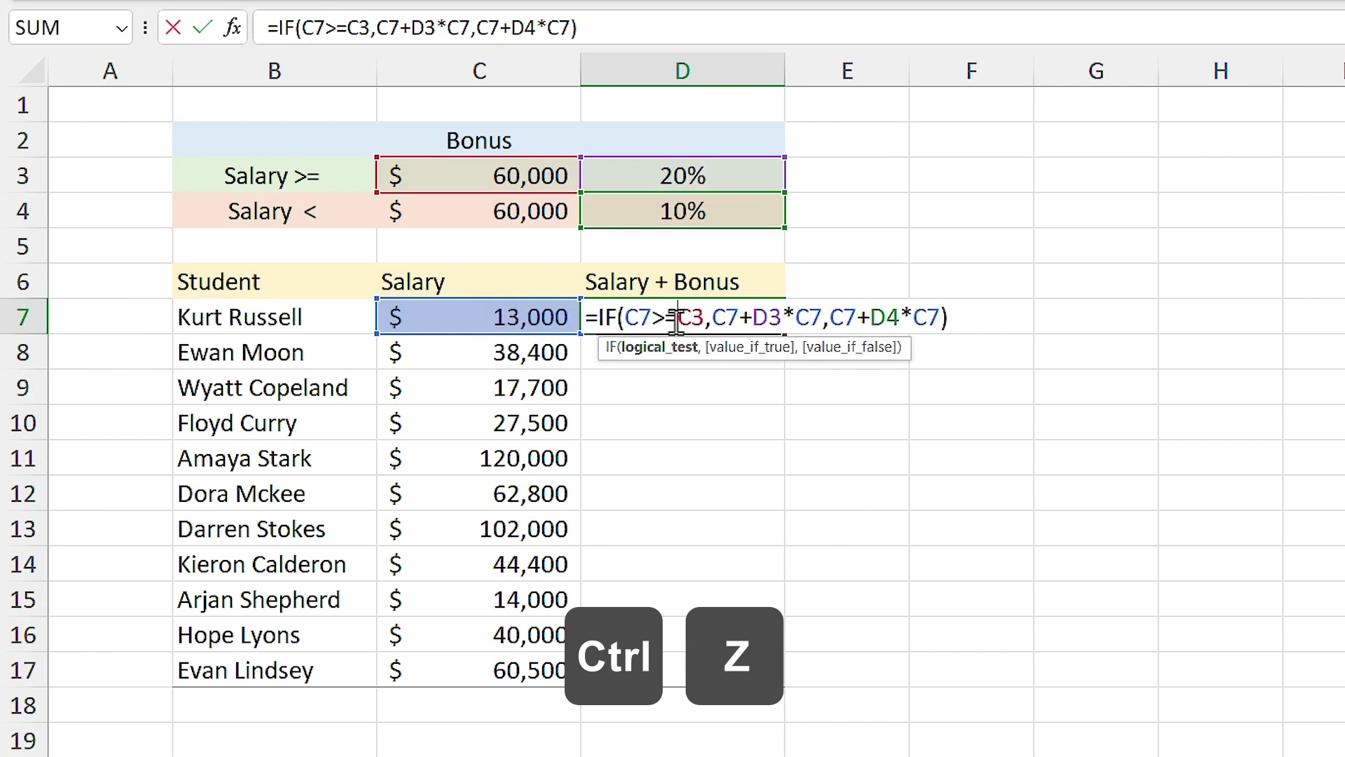
Make C3, D3 and D4 absolute references in D7's bonus formula.
double_click(671, 318)
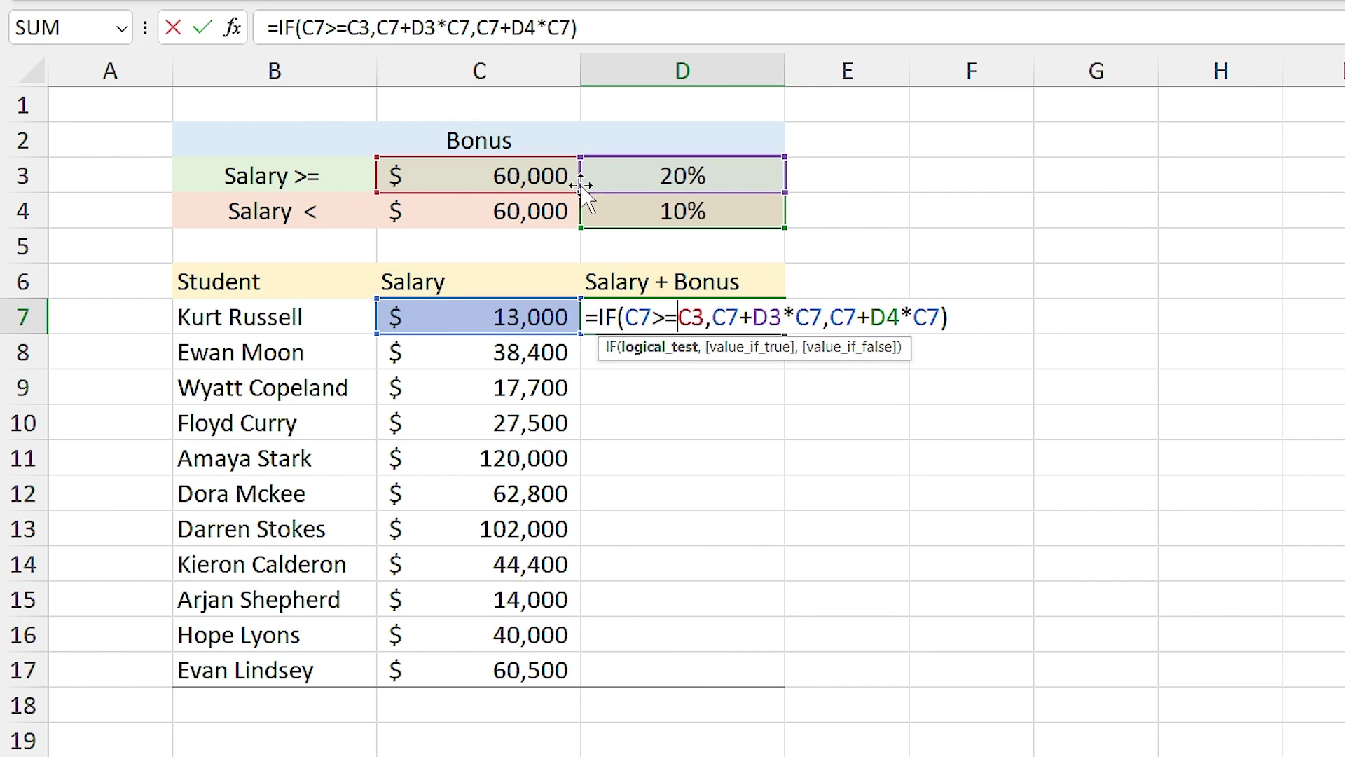
double_click(688, 319)
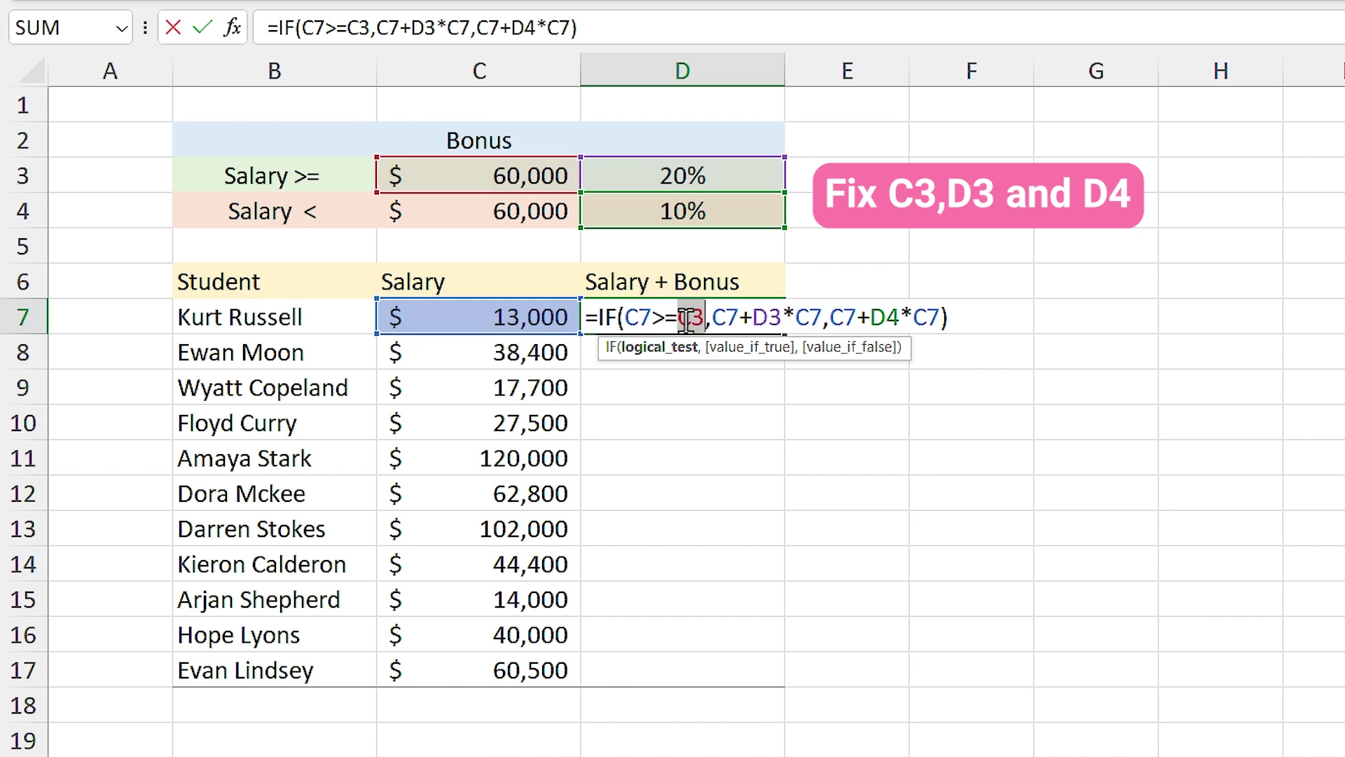
key(F4)
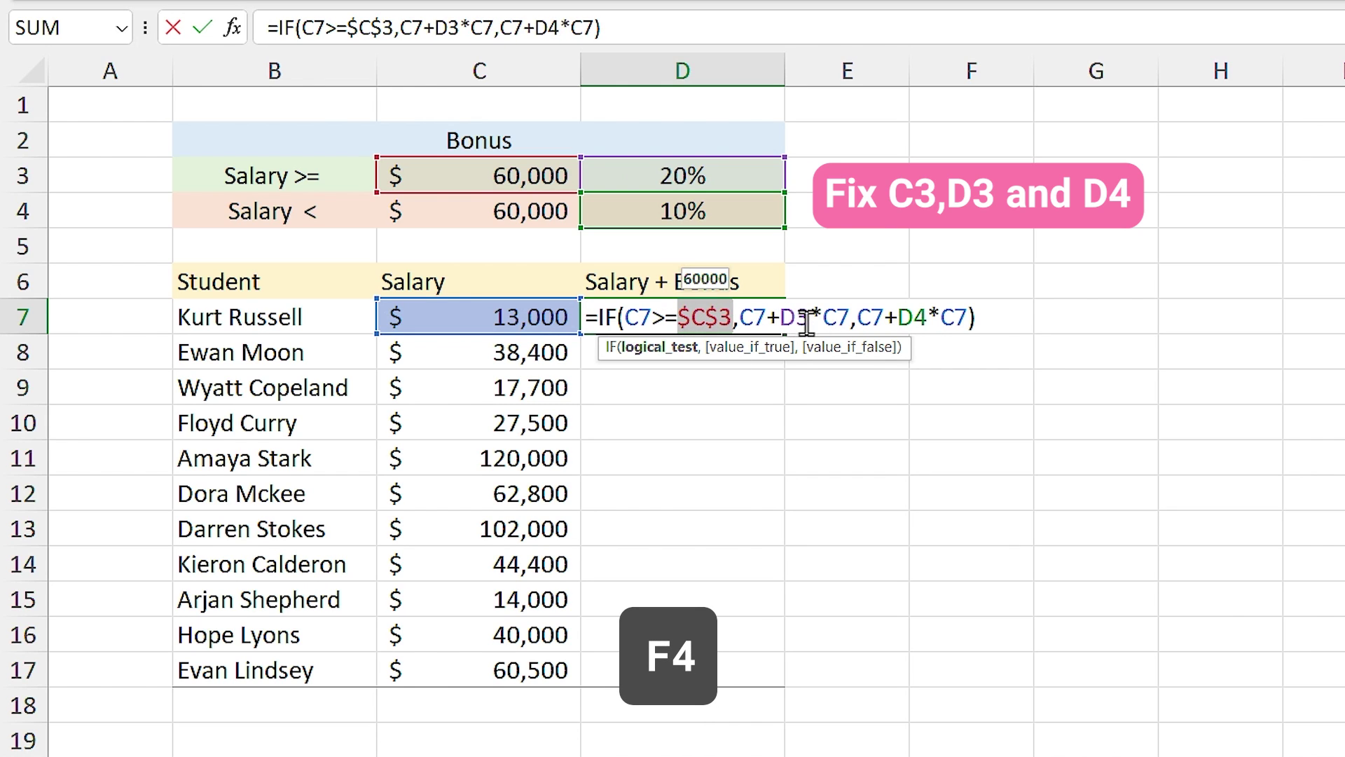
double_click(791, 318)
key(F4)
double_click(949, 315)
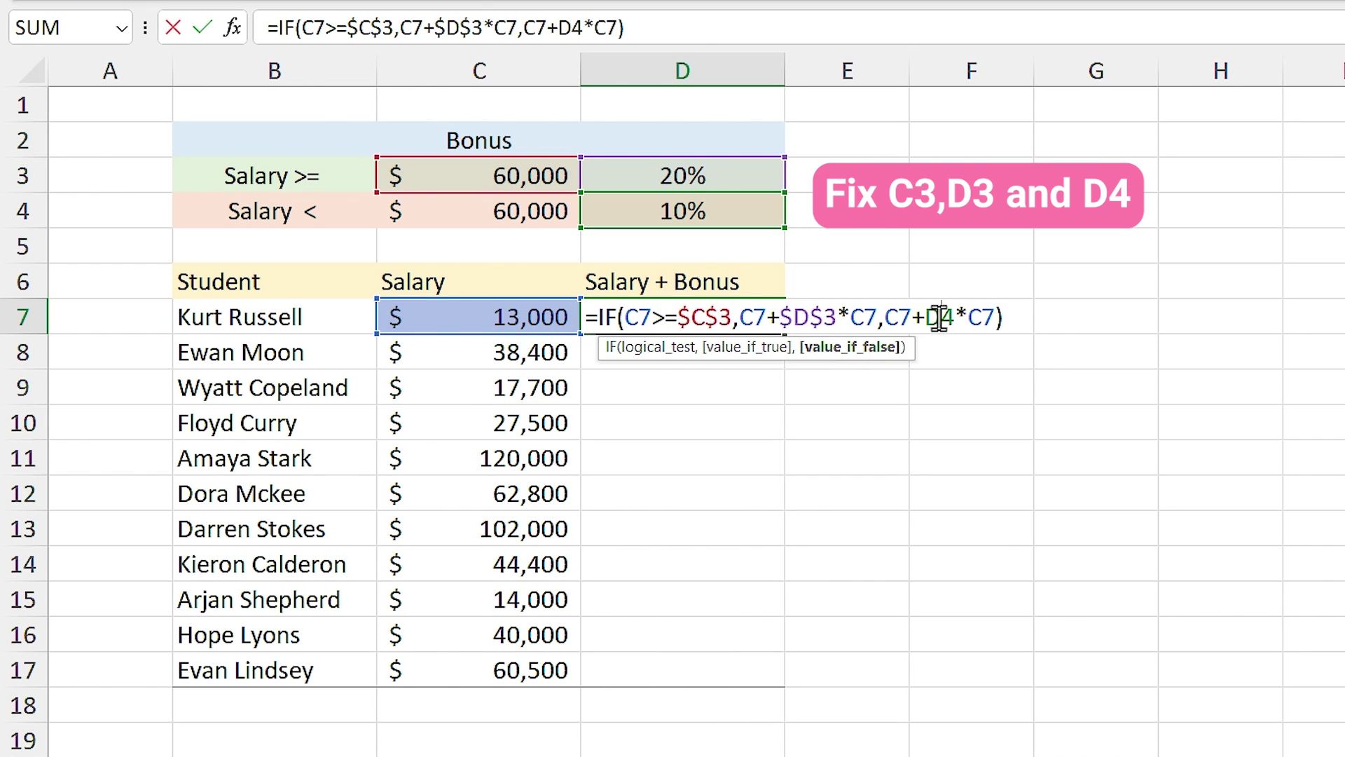
key(F4)
key(ctrl+Return)
Fill the bonus formula down to D17 and check the copy in D14.
drag(785, 335, 786, 687)
double_click(726, 564)
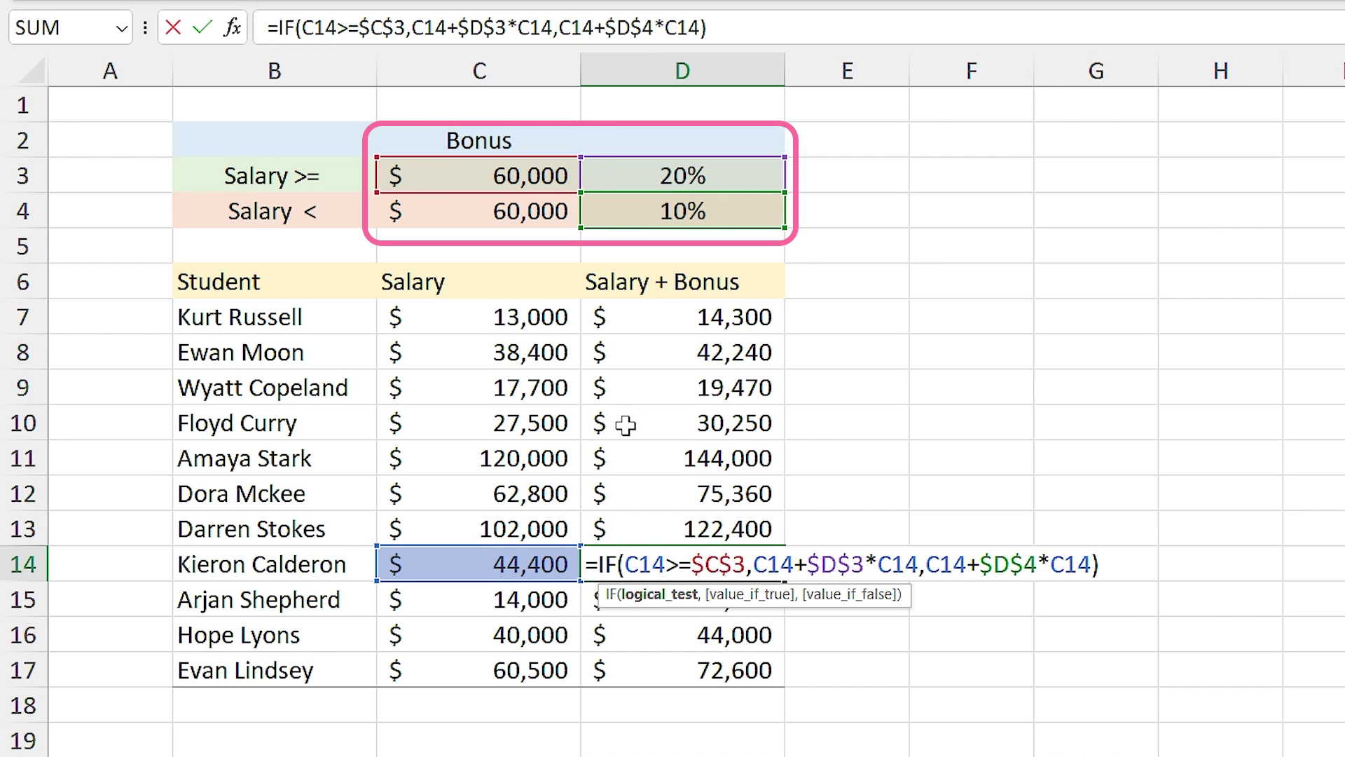
key(Return)
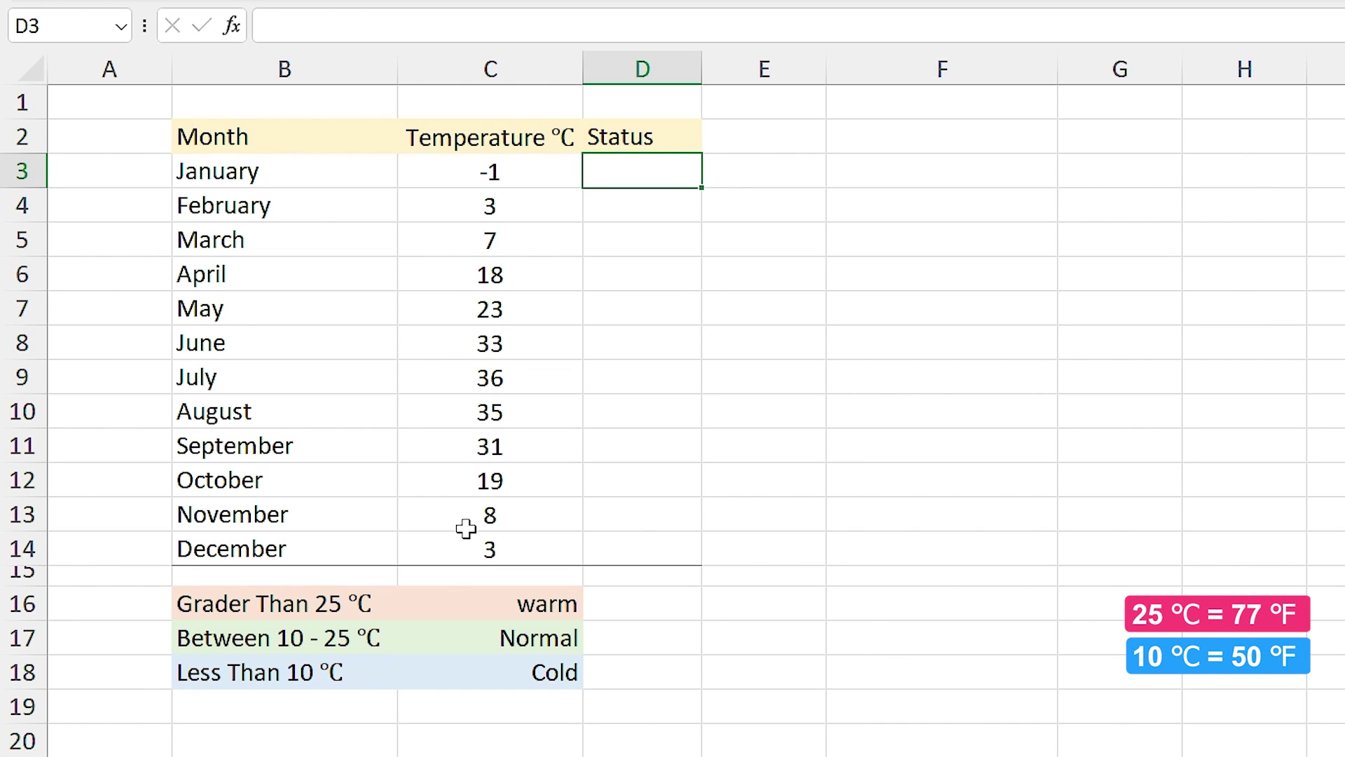
Point out the warm, Normal and Cold labels in C16, C17 and C18.
click(453, 607)
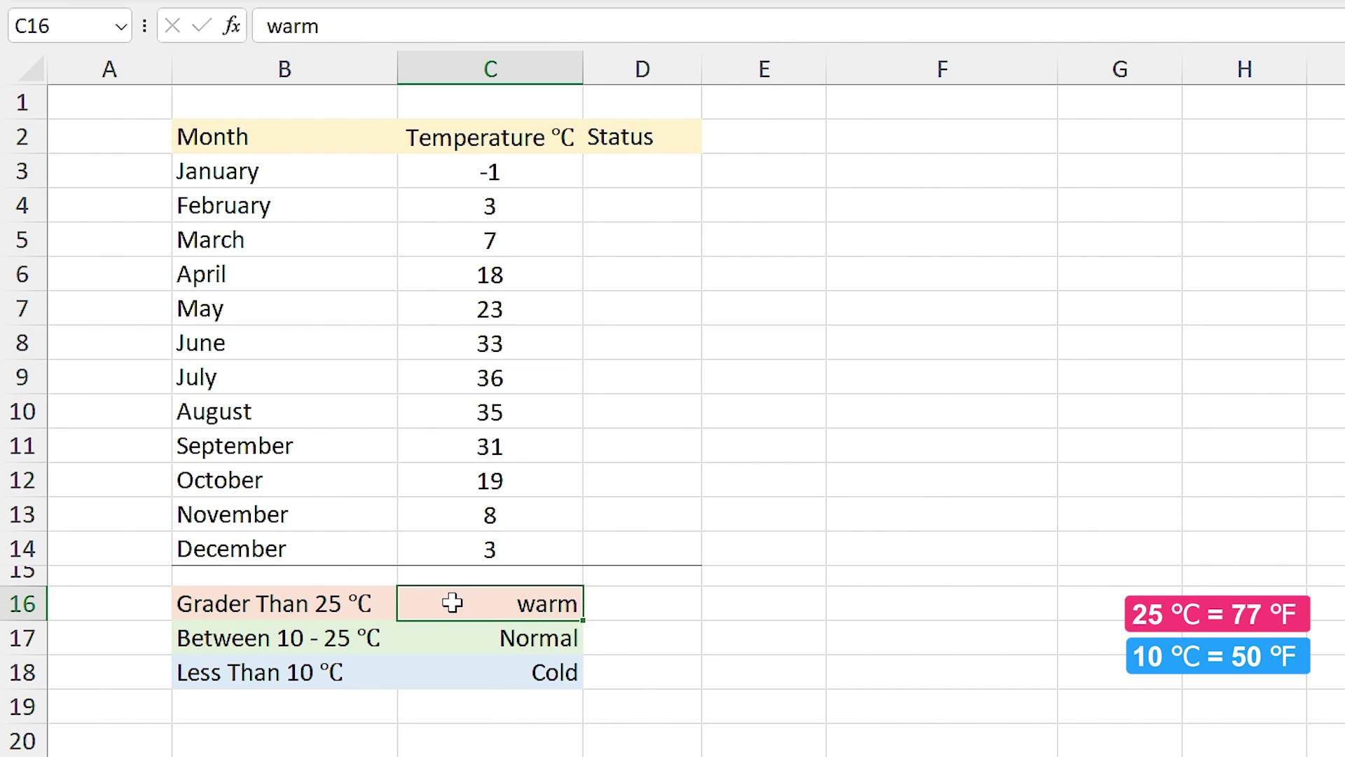
click(467, 638)
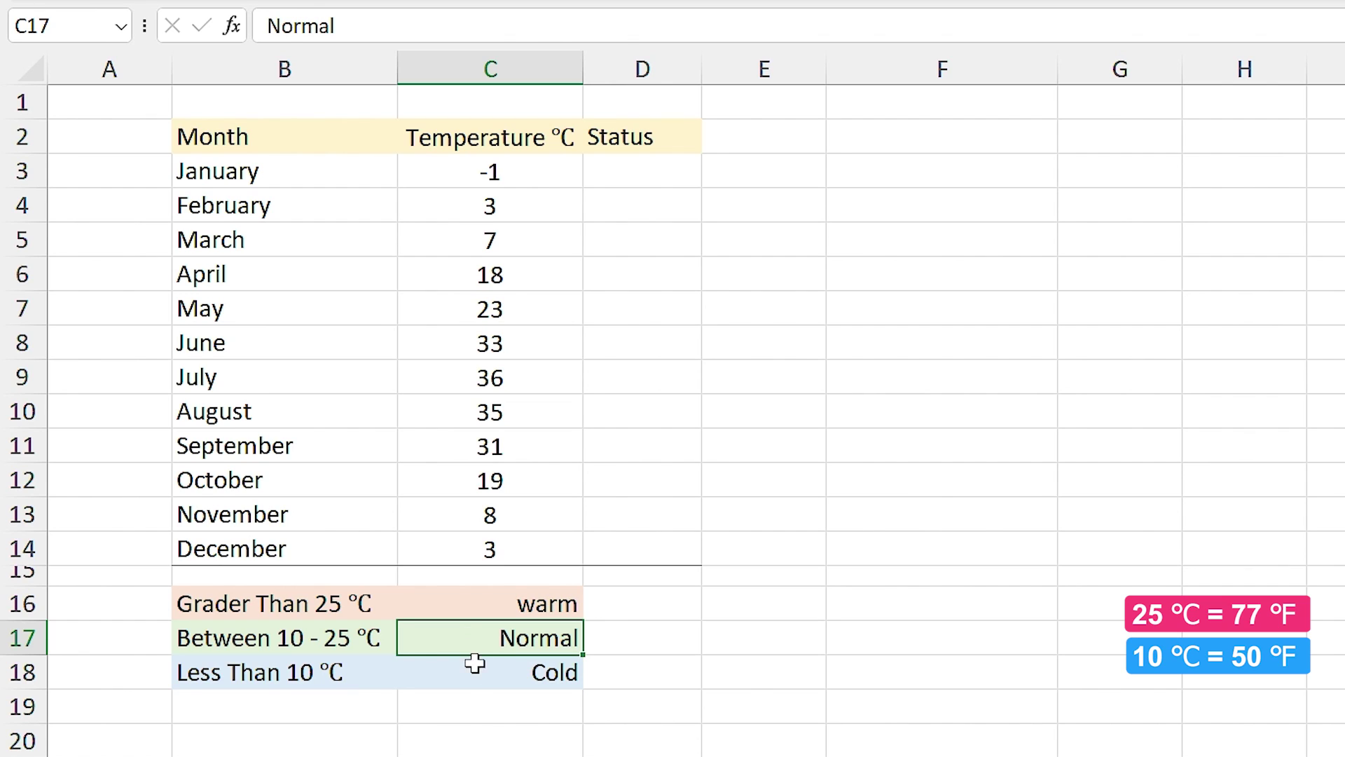
click(474, 671)
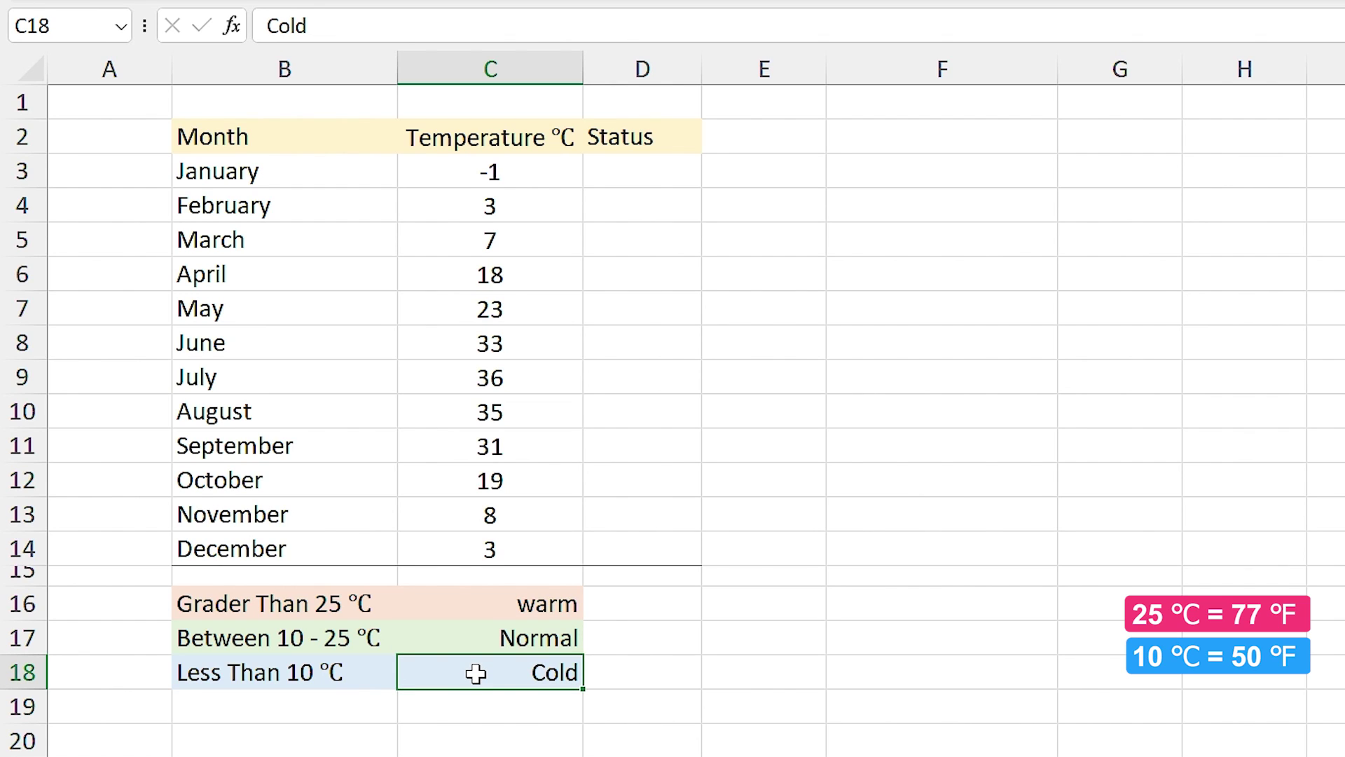
Start January's D3 formula: IF C3>25, return the warm label $C$16.
click(627, 173)
text(=)
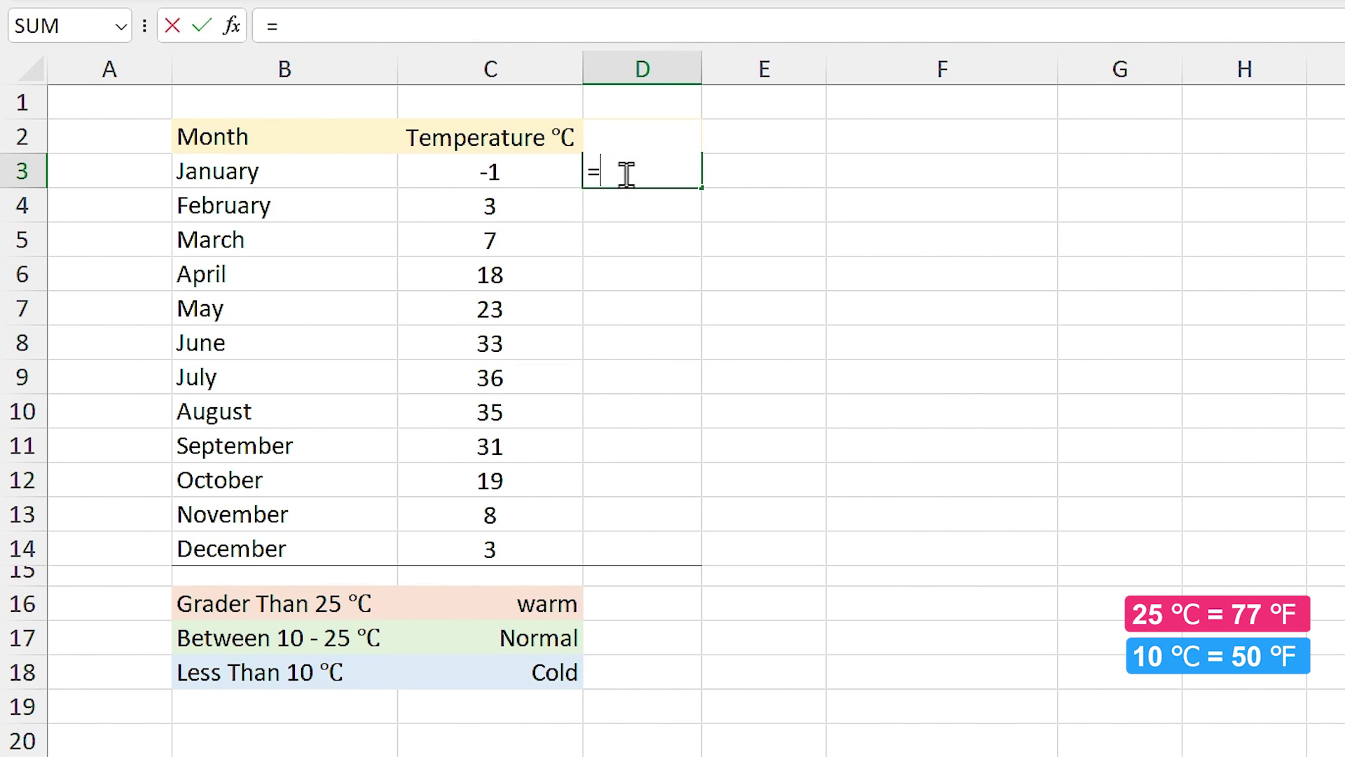
text(i)
key(Tab)
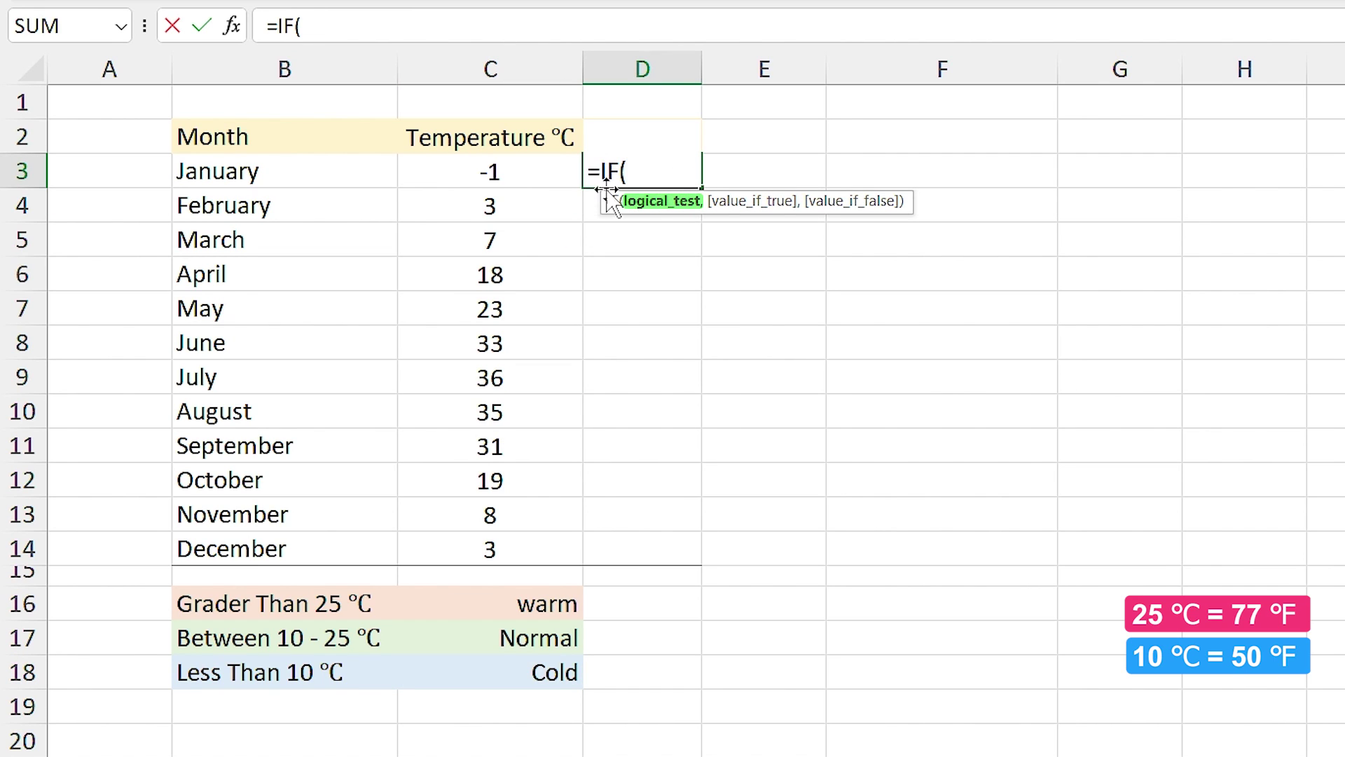
click(482, 172)
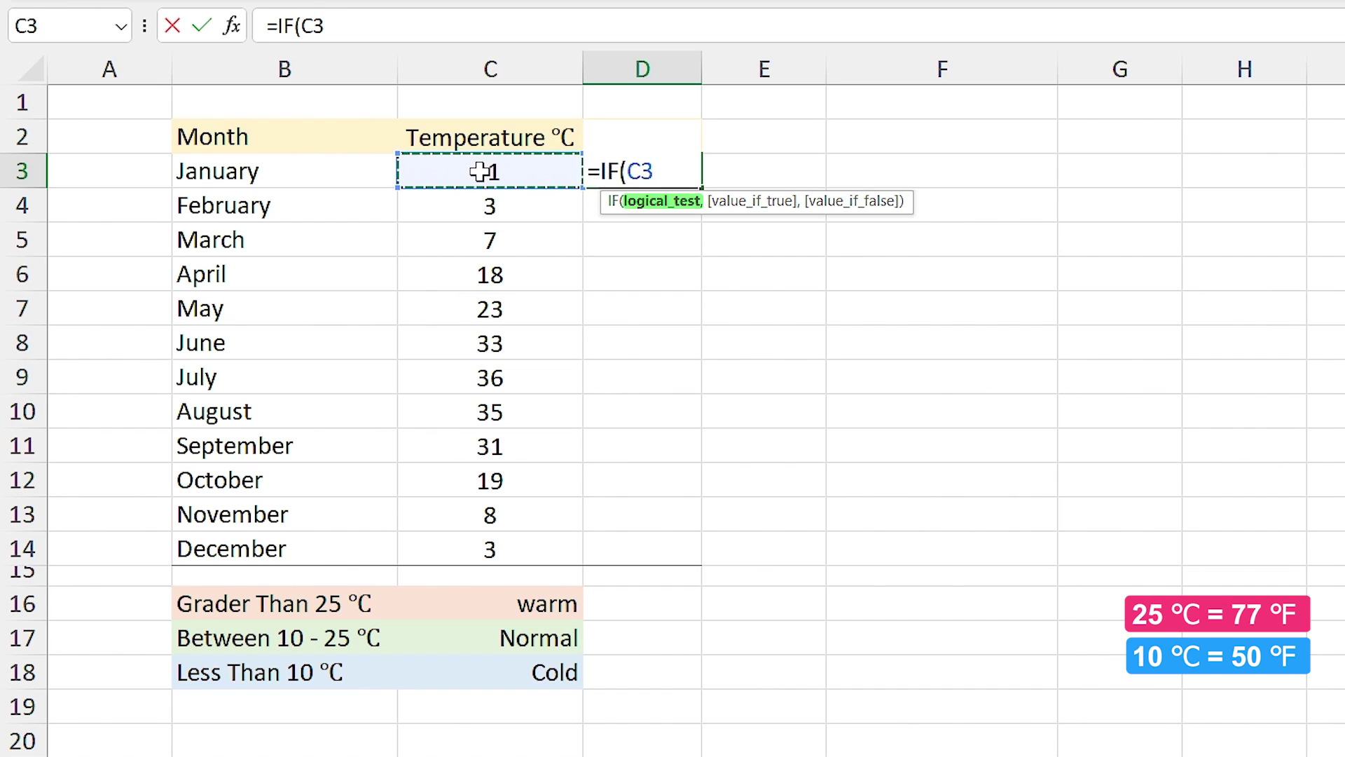
text(>25)
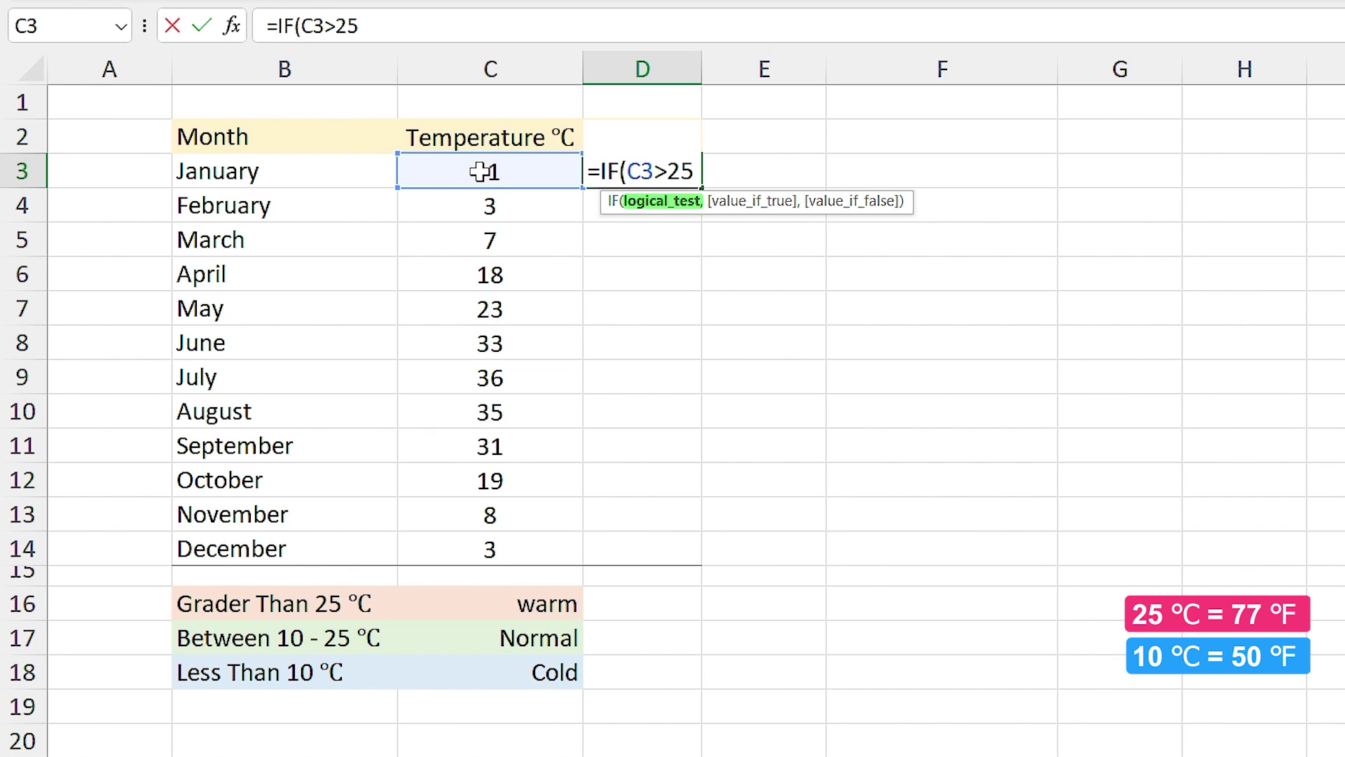
text(,)
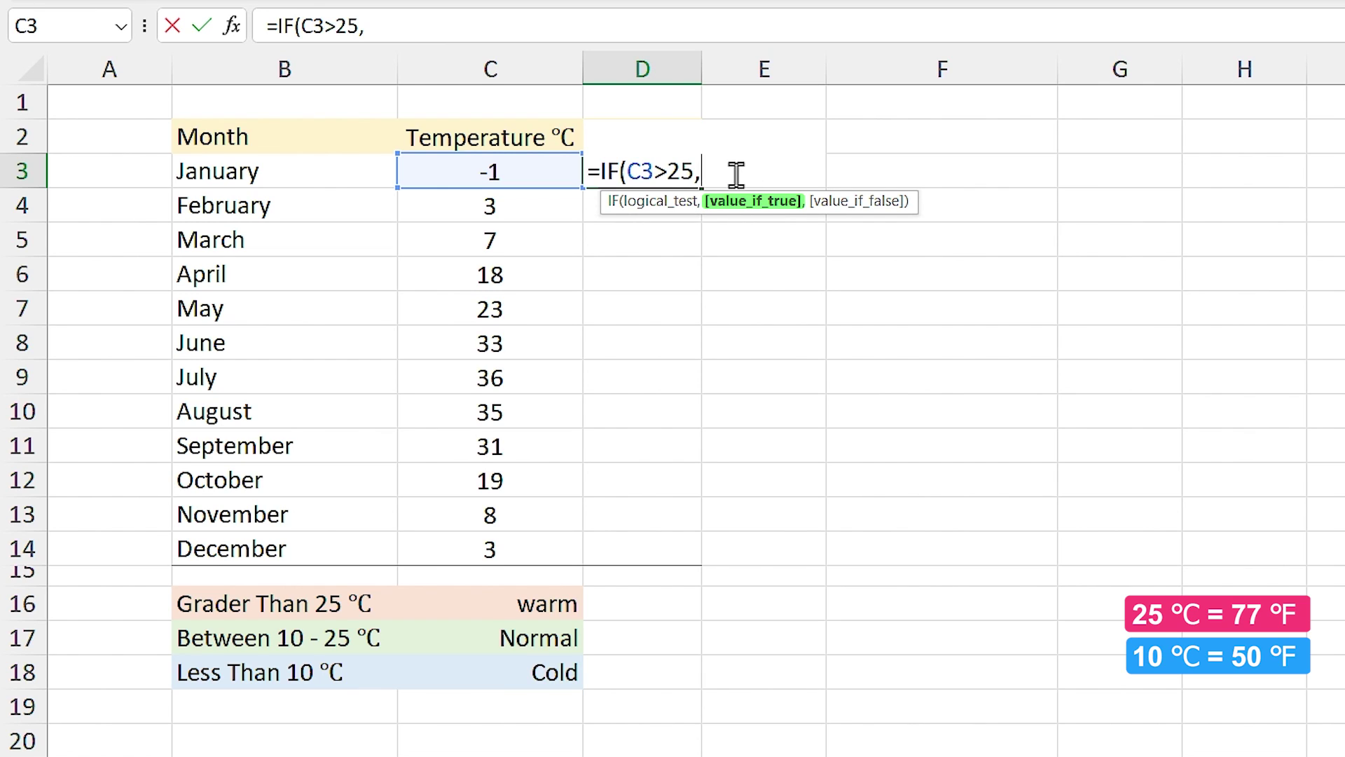
click(499, 605)
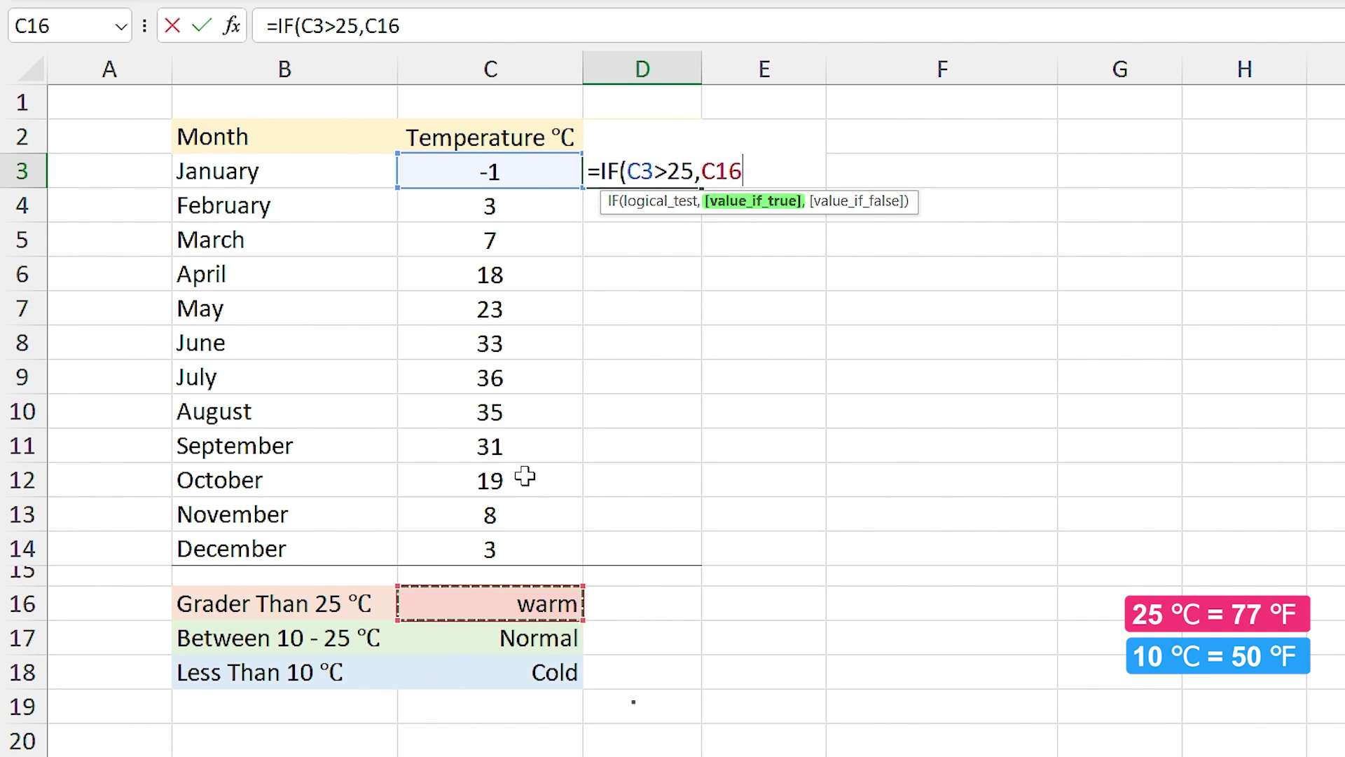
key(F4)
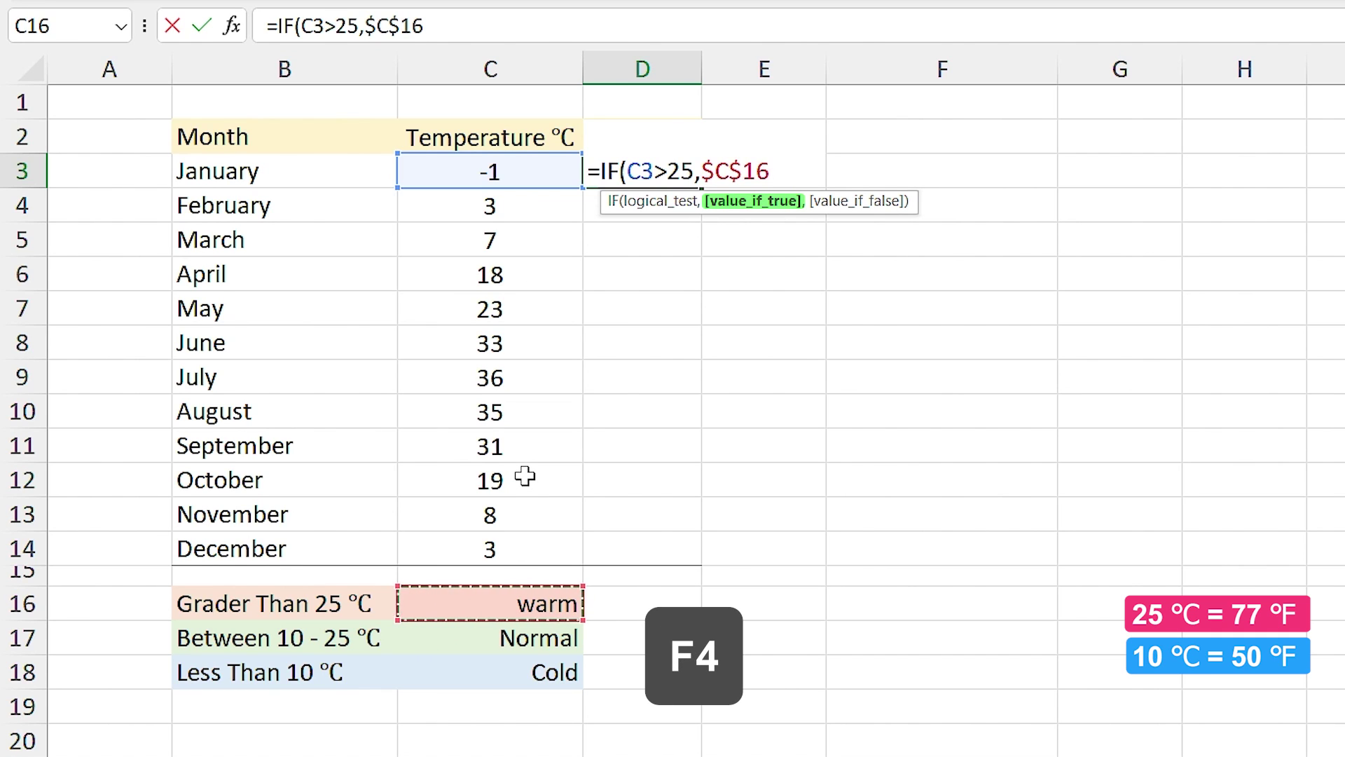
Nest IF(C3<10,$C$18,$C$17) for Cold or Normal and enter the formula.
text(,)
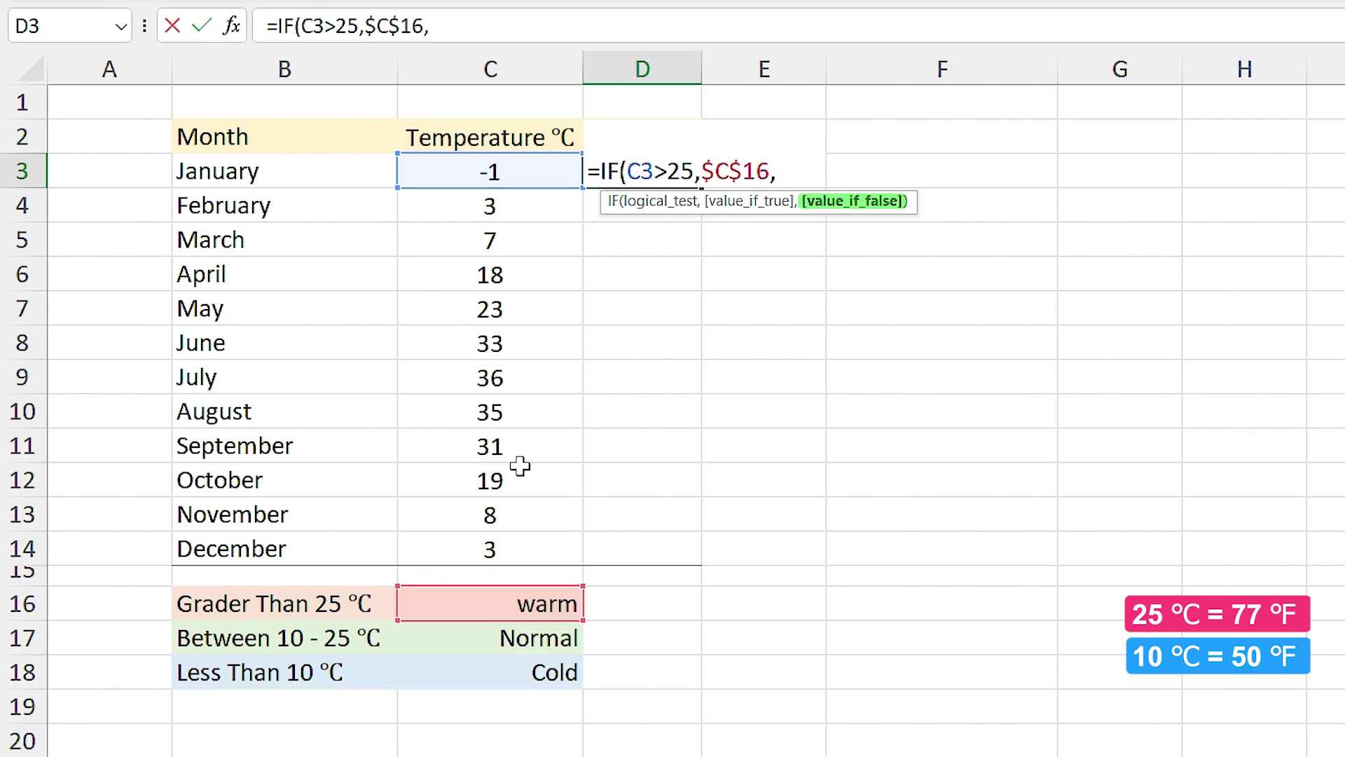
text(if)
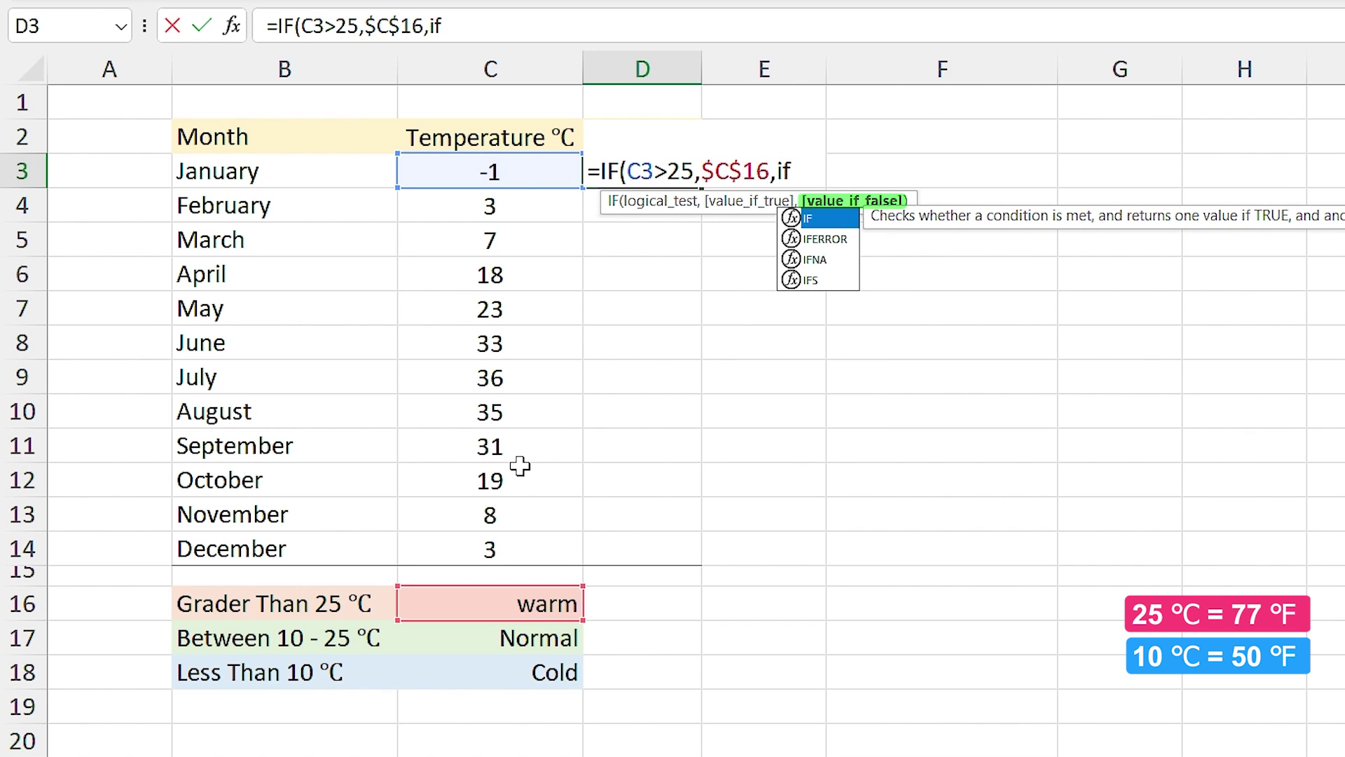
key(Tab)
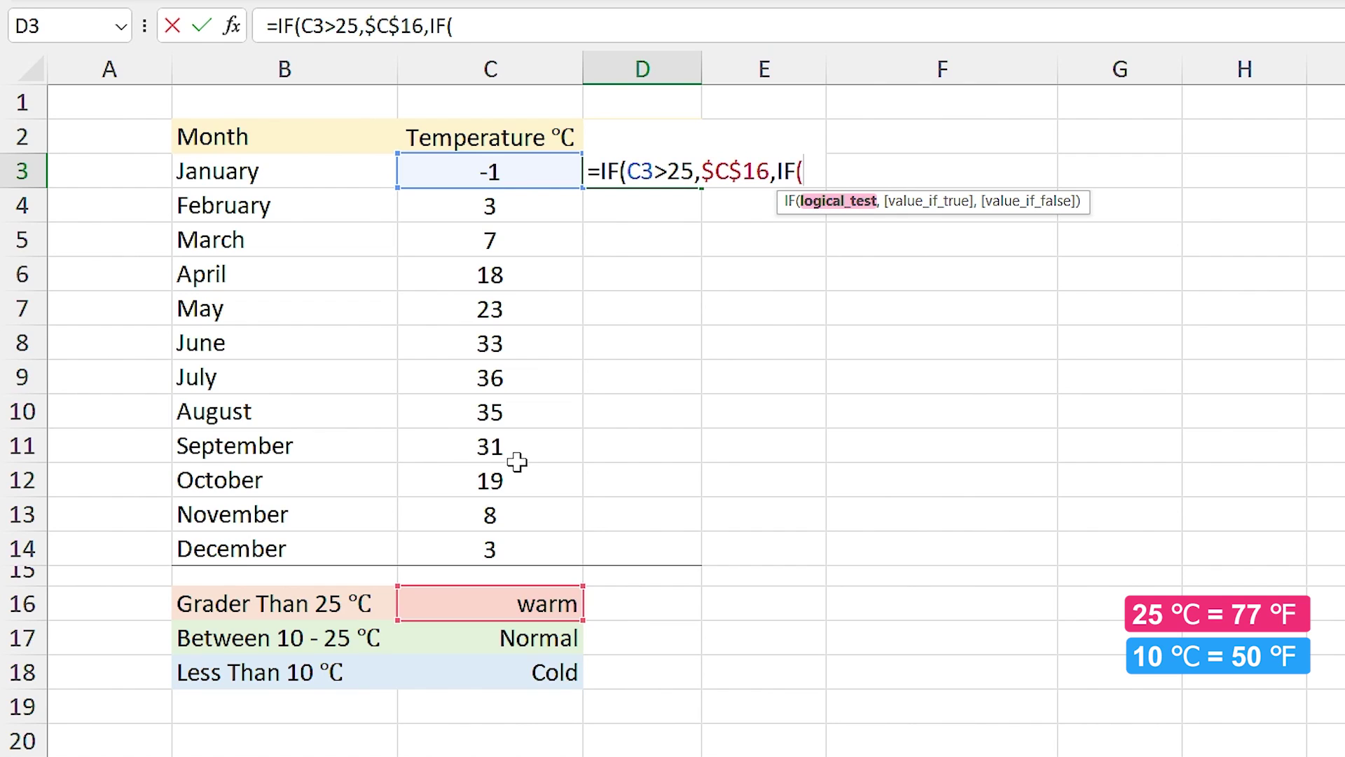
click(483, 171)
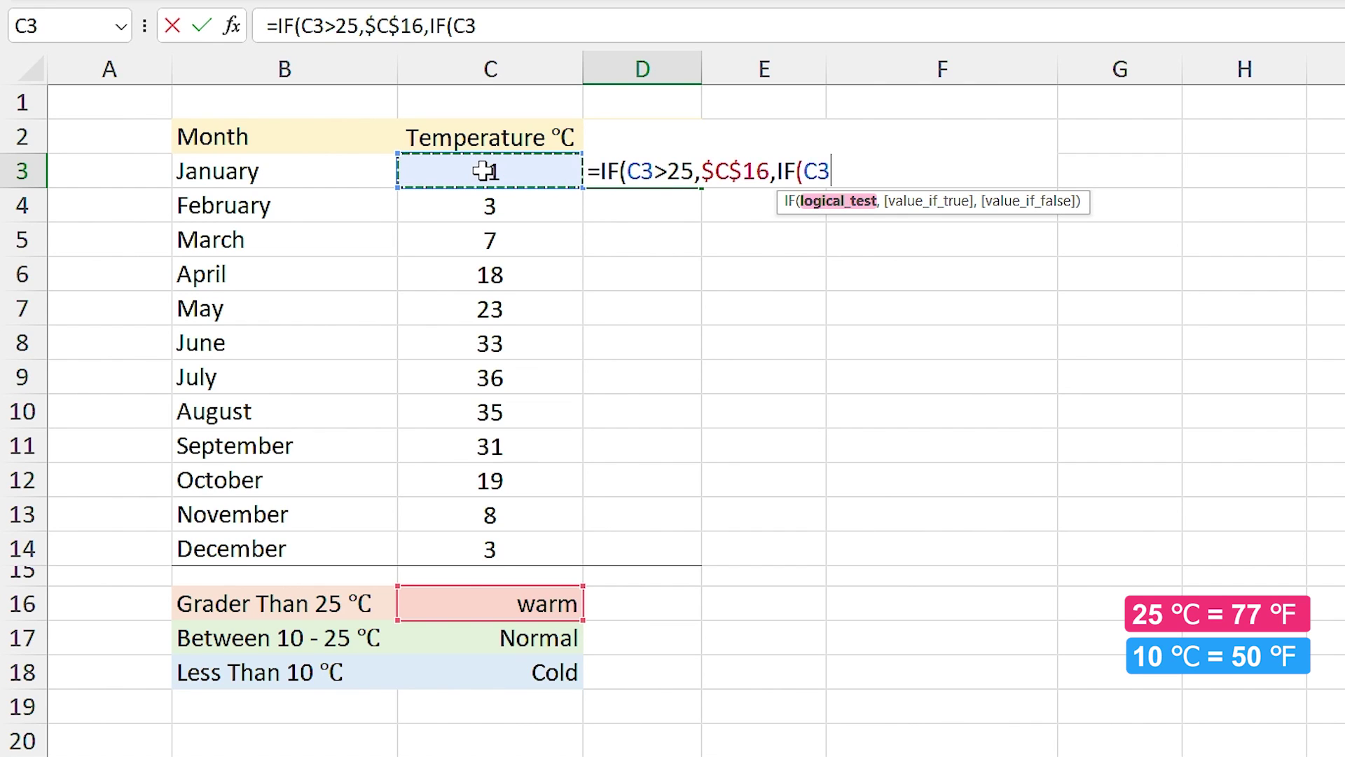
text(<)
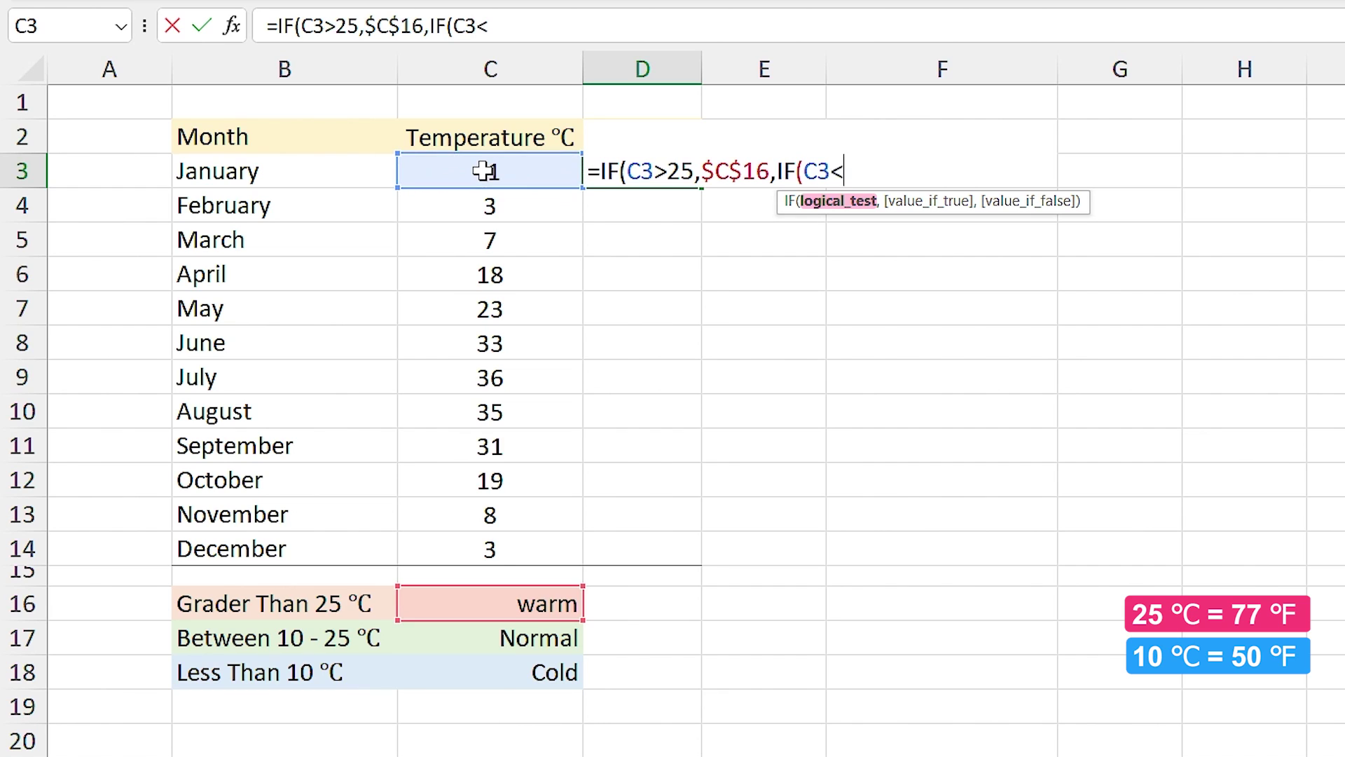
text(10,)
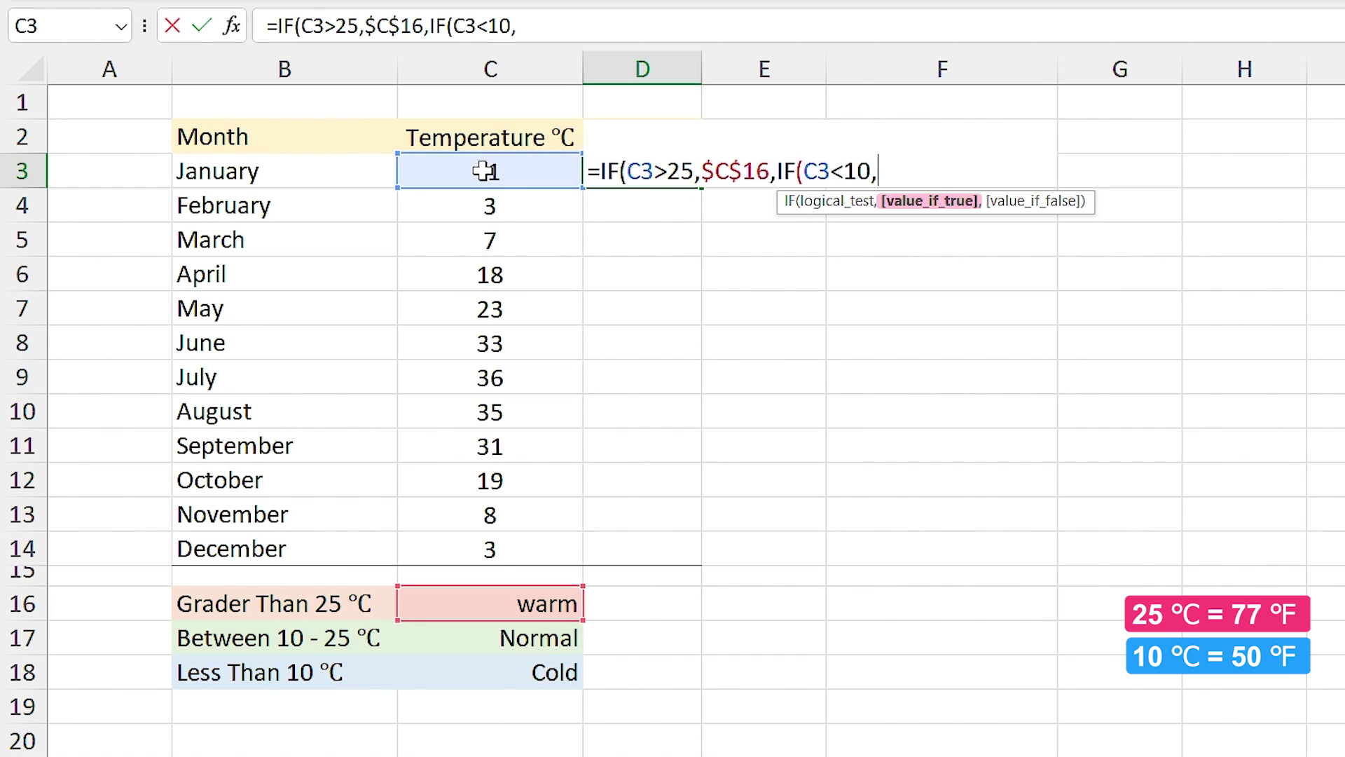
click(518, 677)
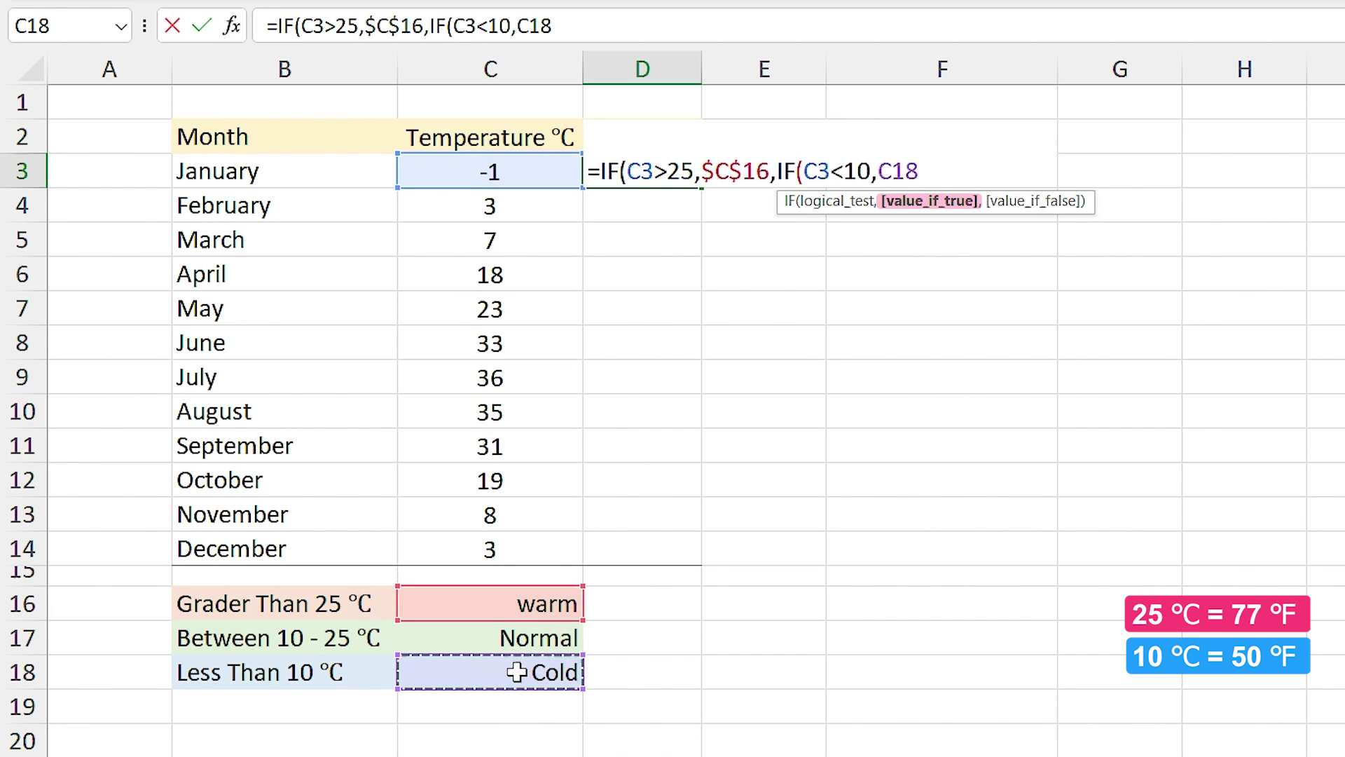
key(F4)
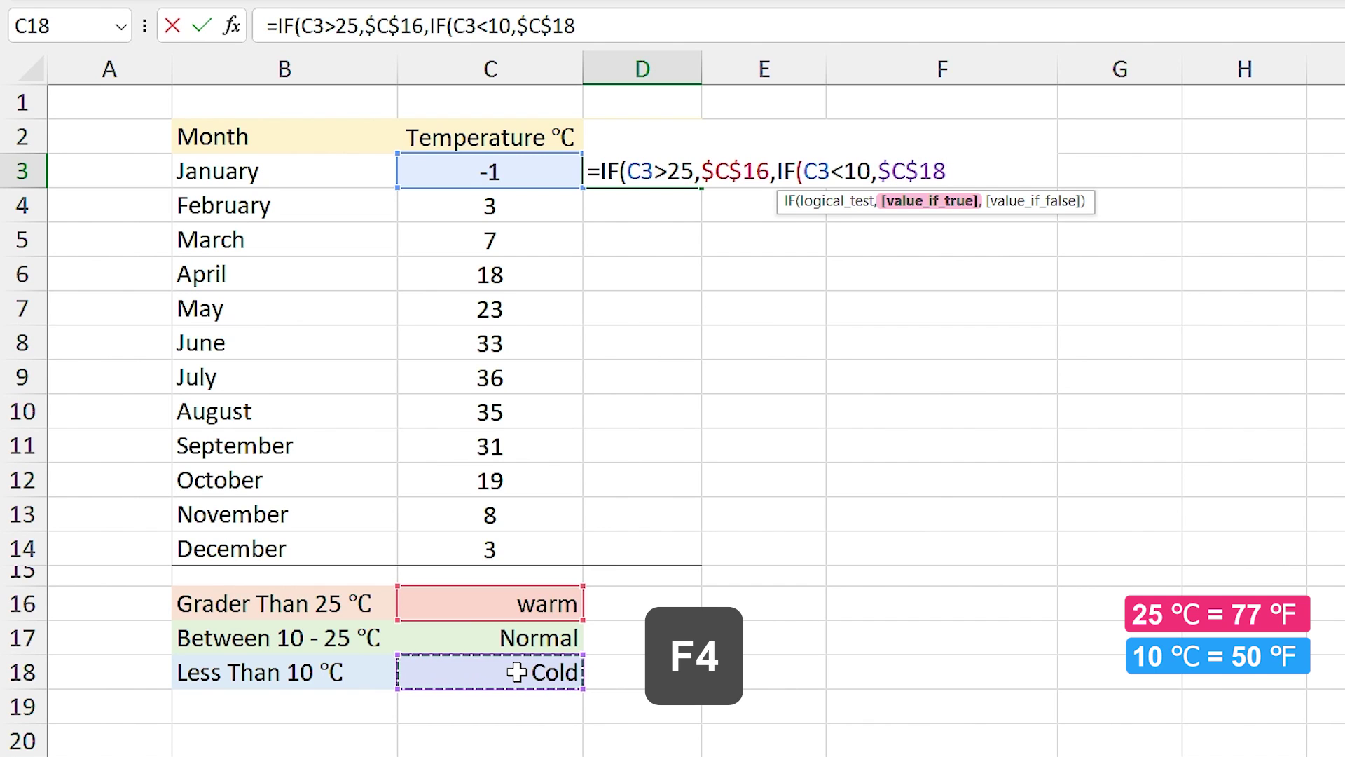
text(,)
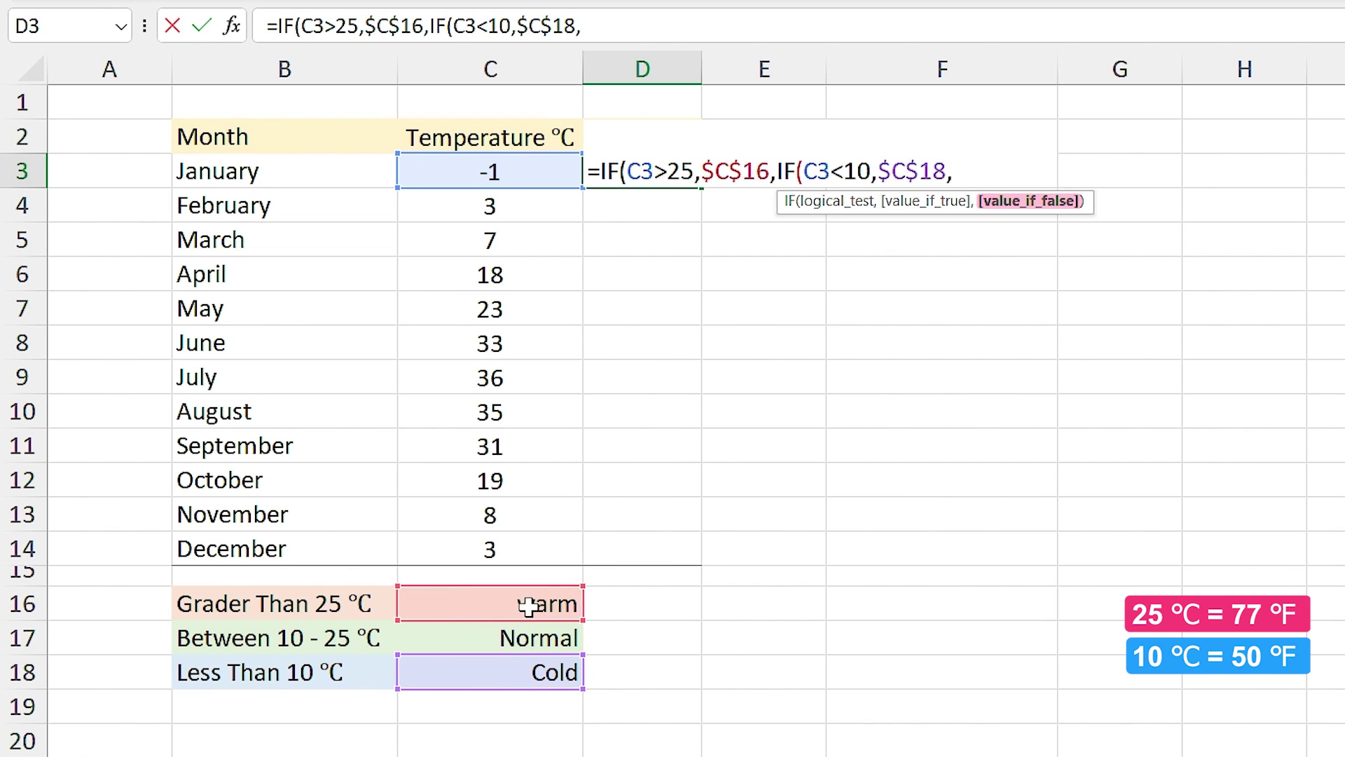
click(460, 638)
key(F4)
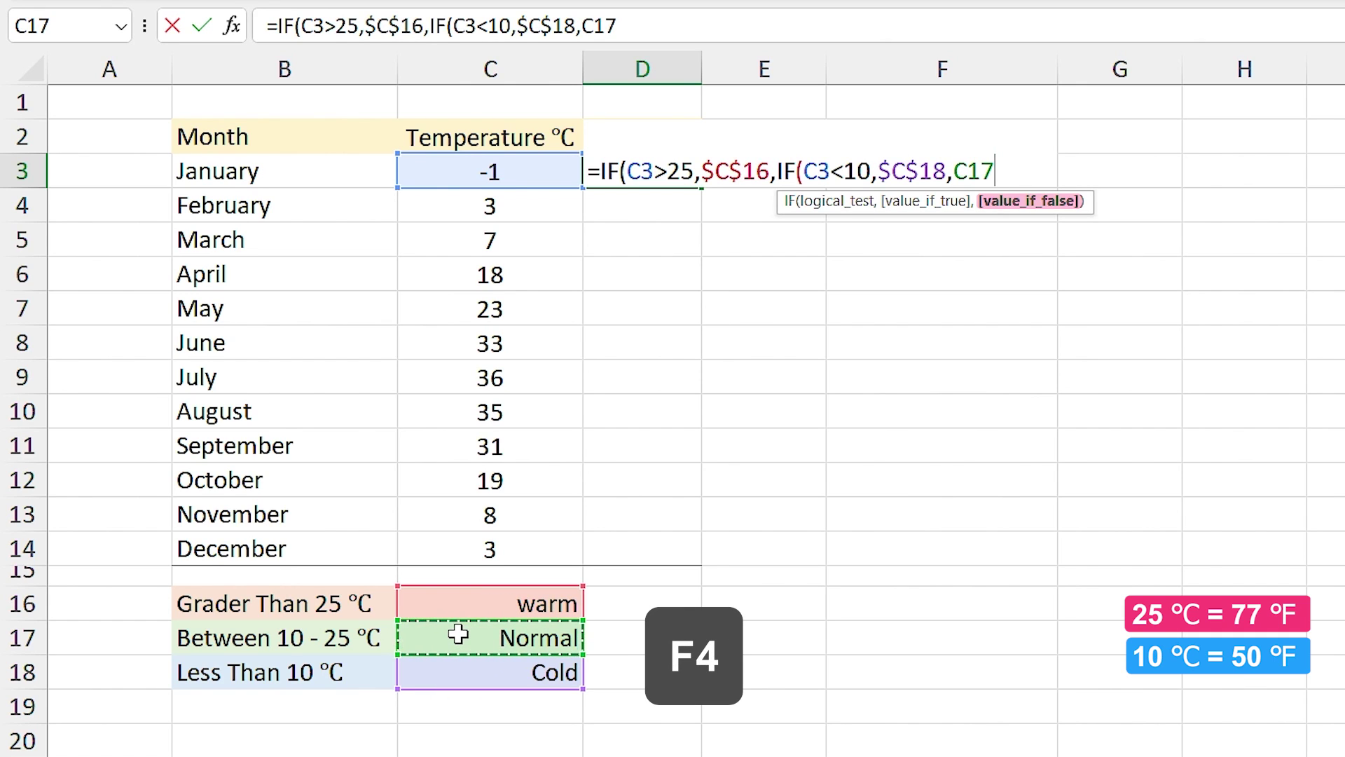
text())
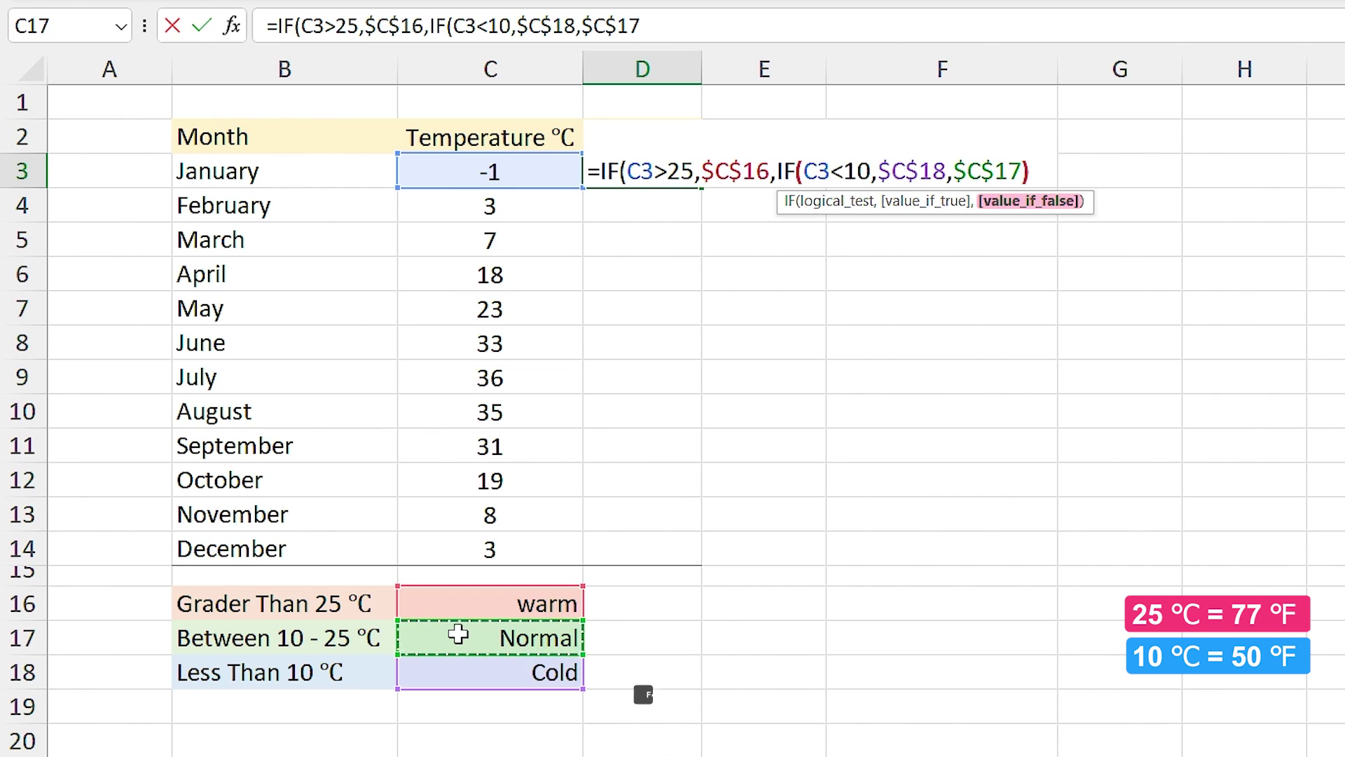
text())
key(Return)
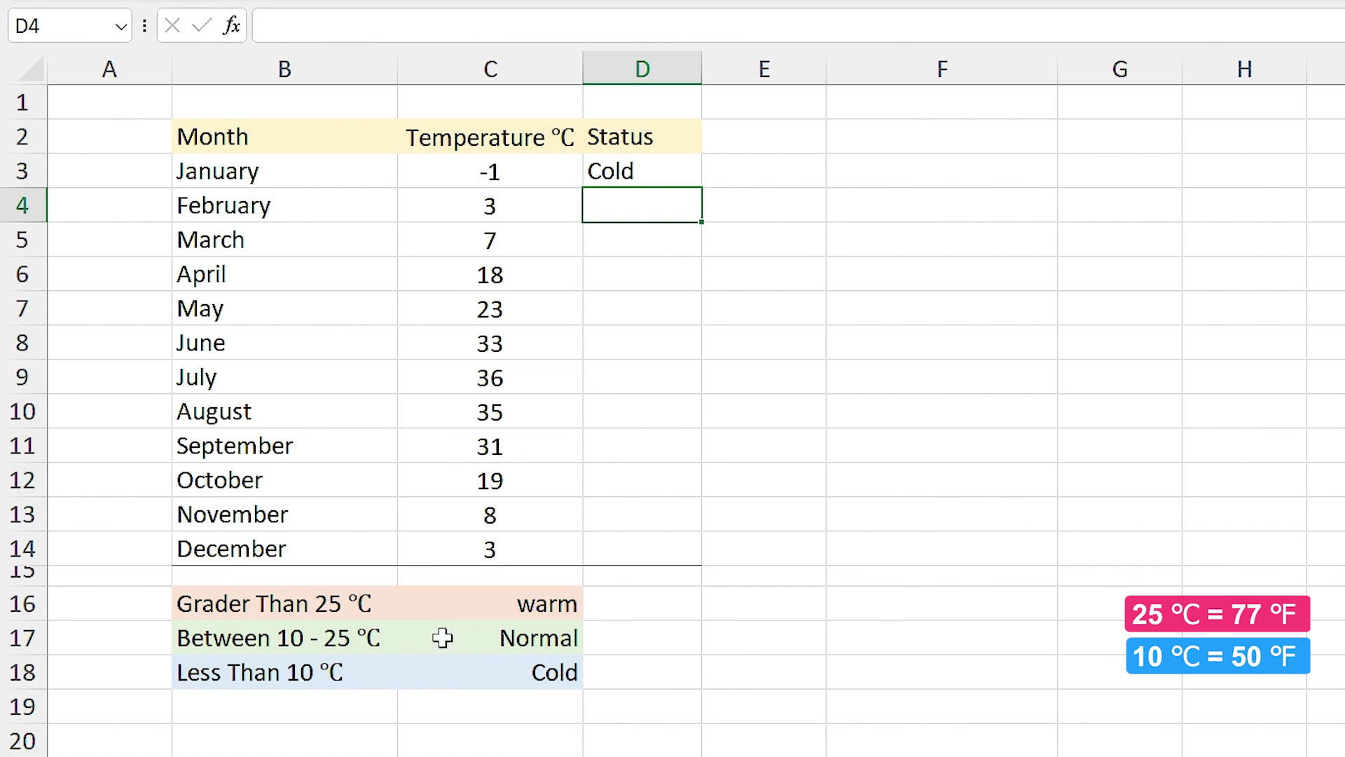
click(688, 180)
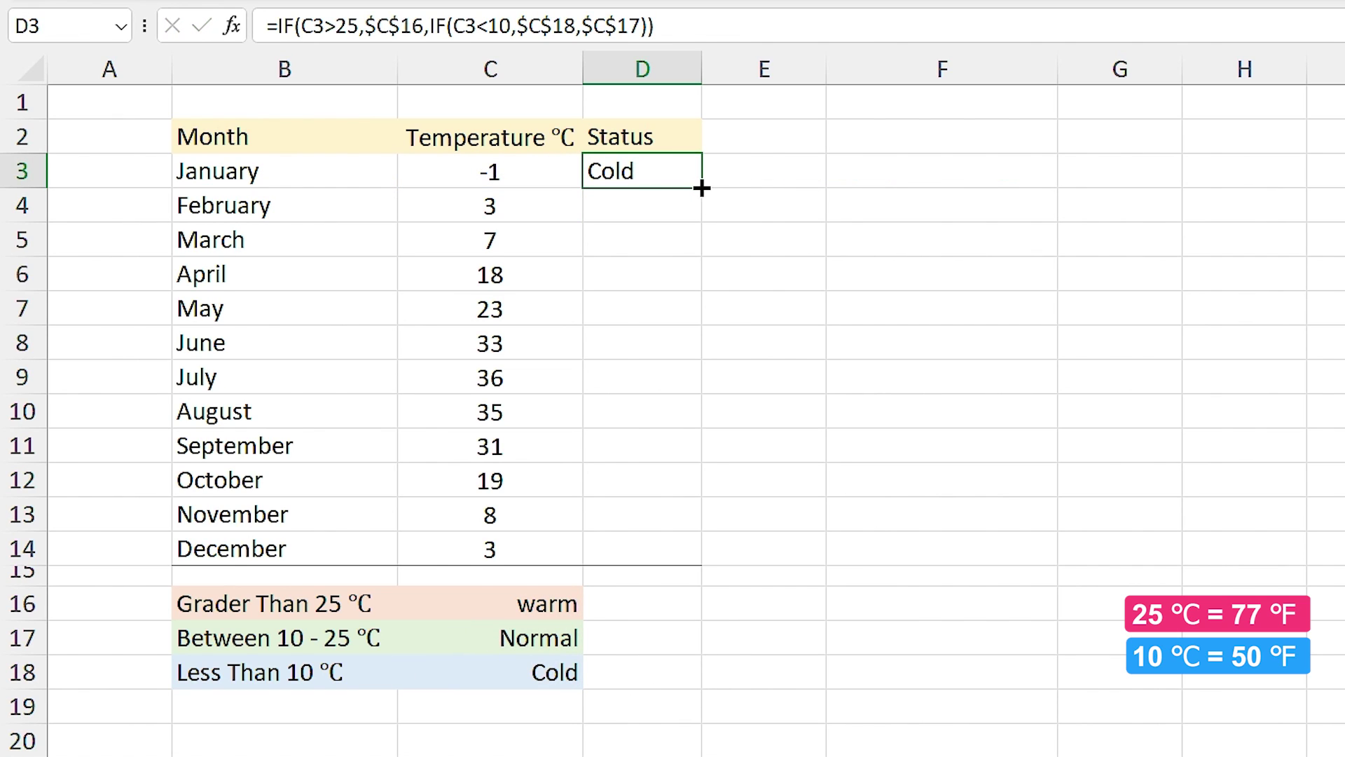
Fill January's nested IF from D3 down through all the month rows.
drag(699, 187, 689, 562)
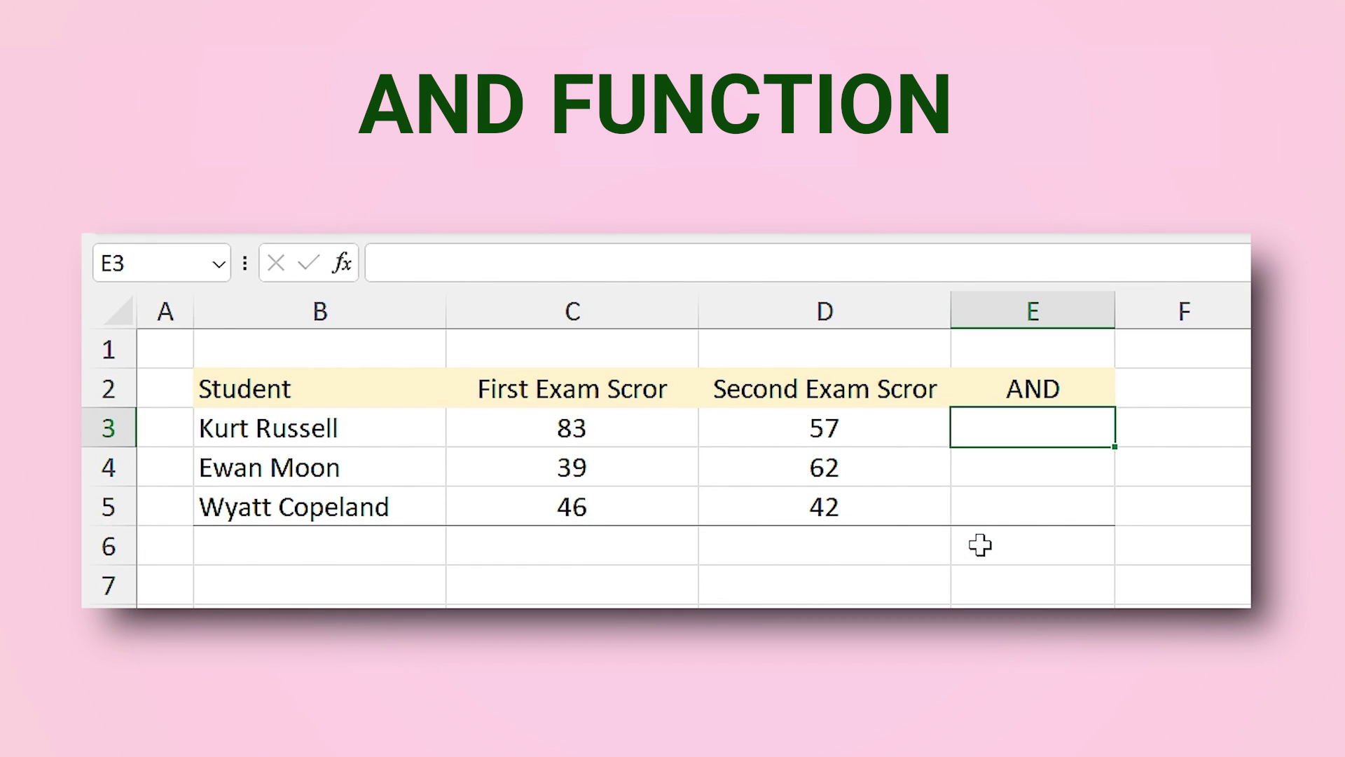
Enter =AND(C3>=50,D3>=50) in E3 and fill it down to E5.
text(=and)
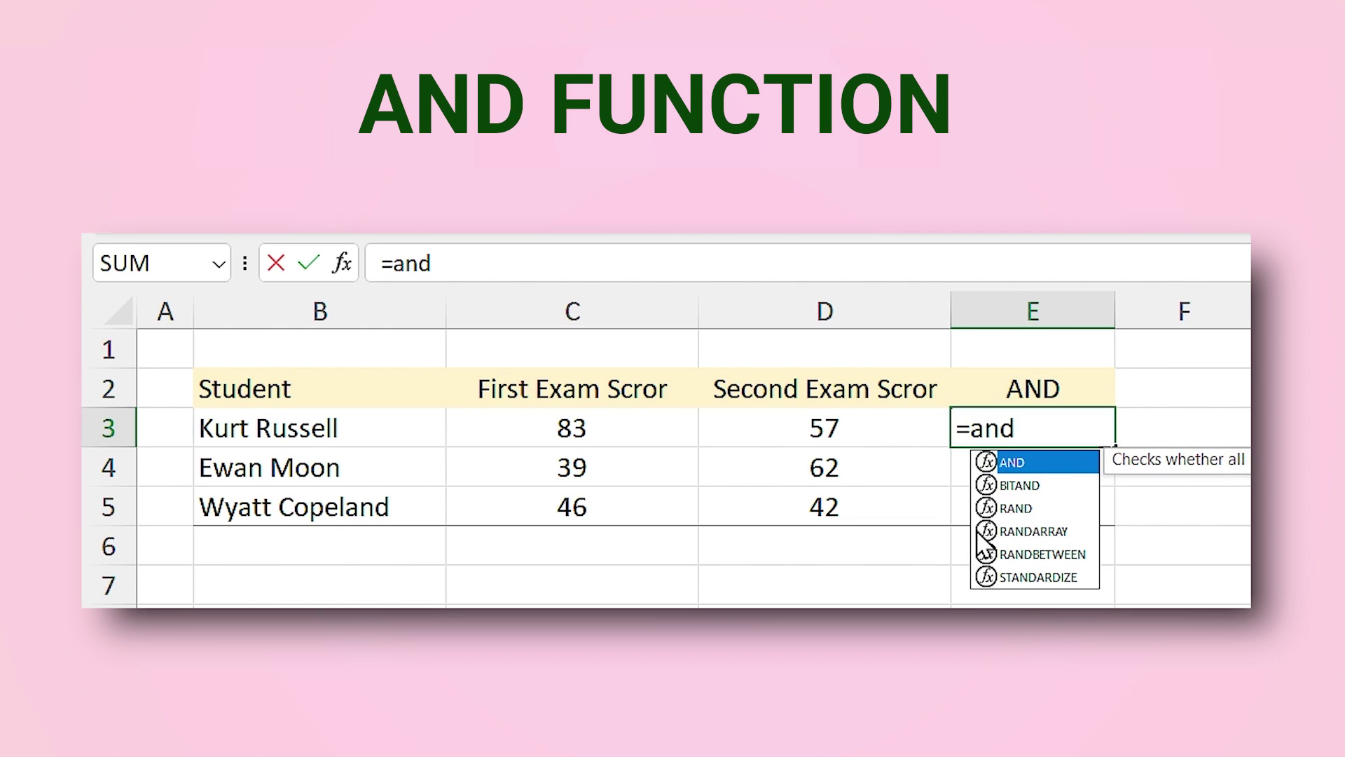
key(Tab)
click(595, 429)
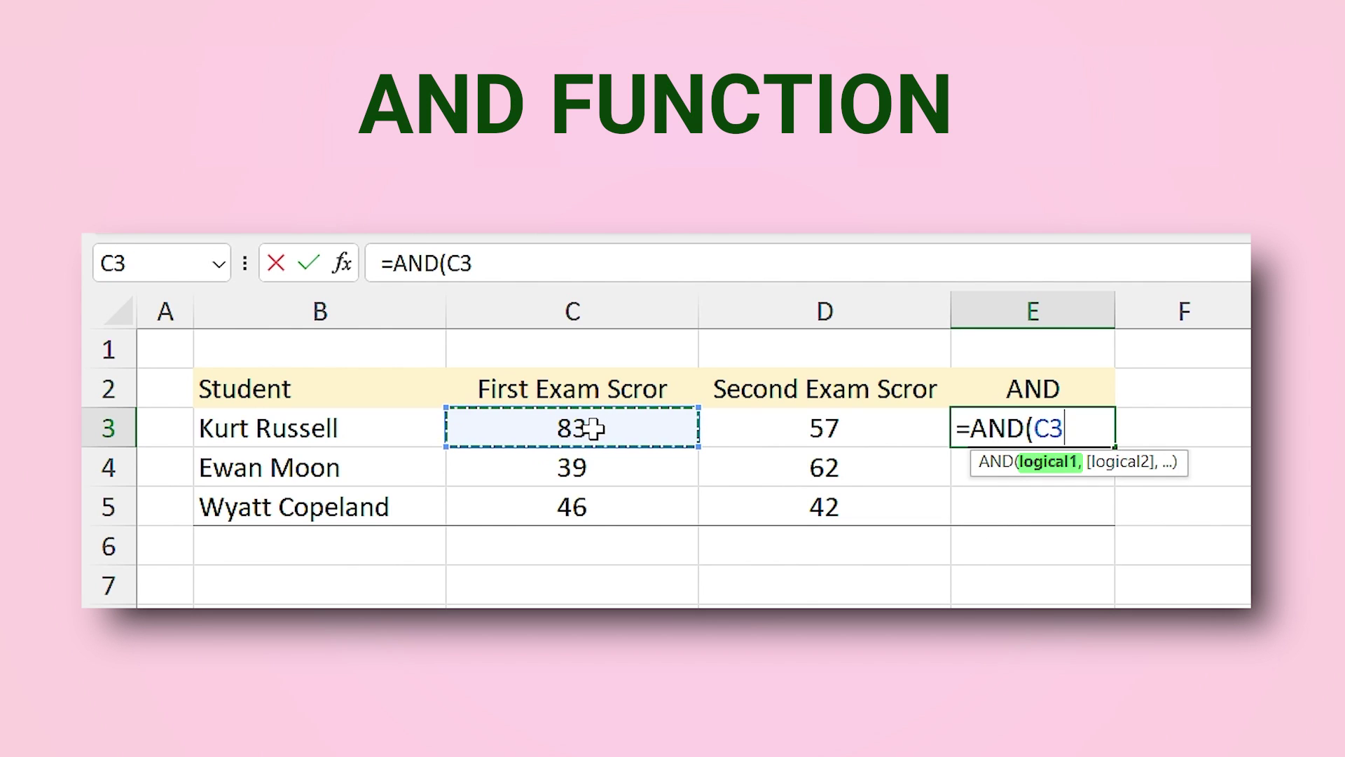
text(>=50)
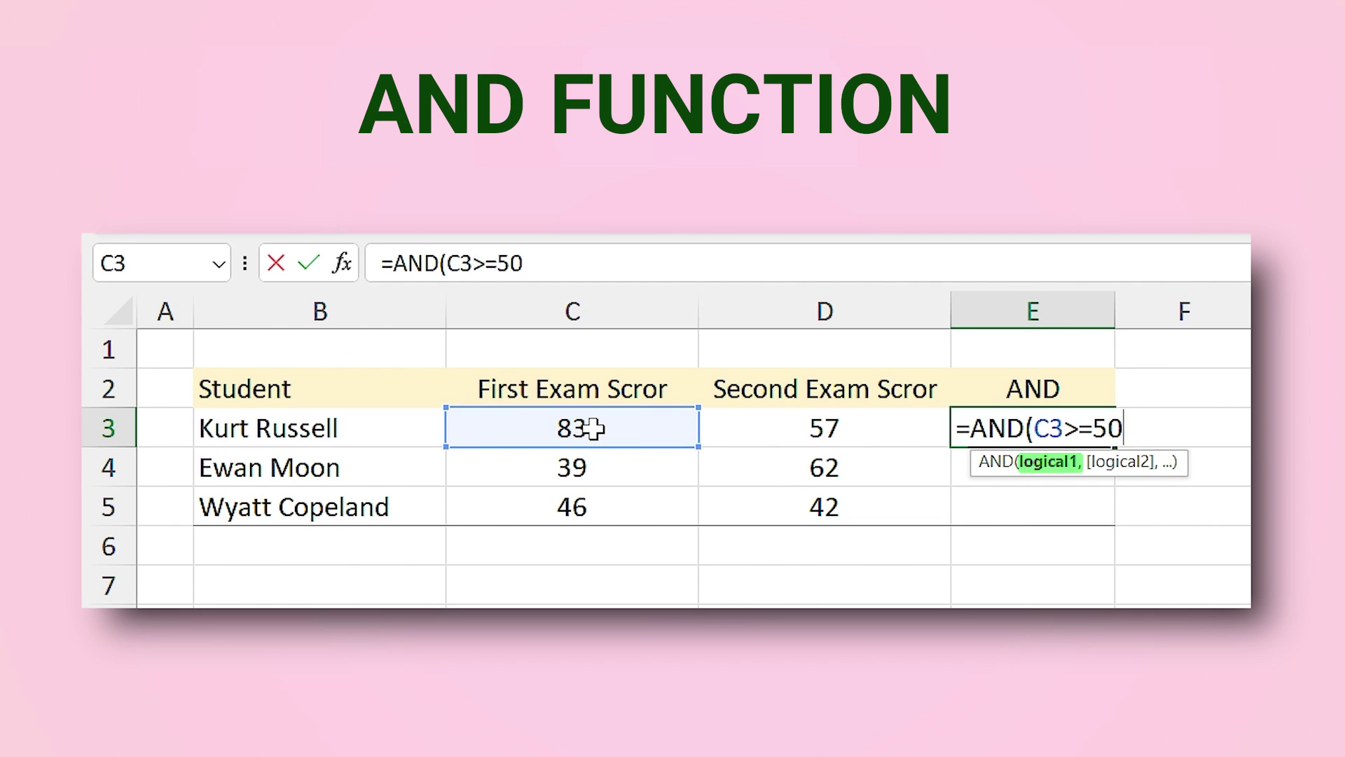
text(,)
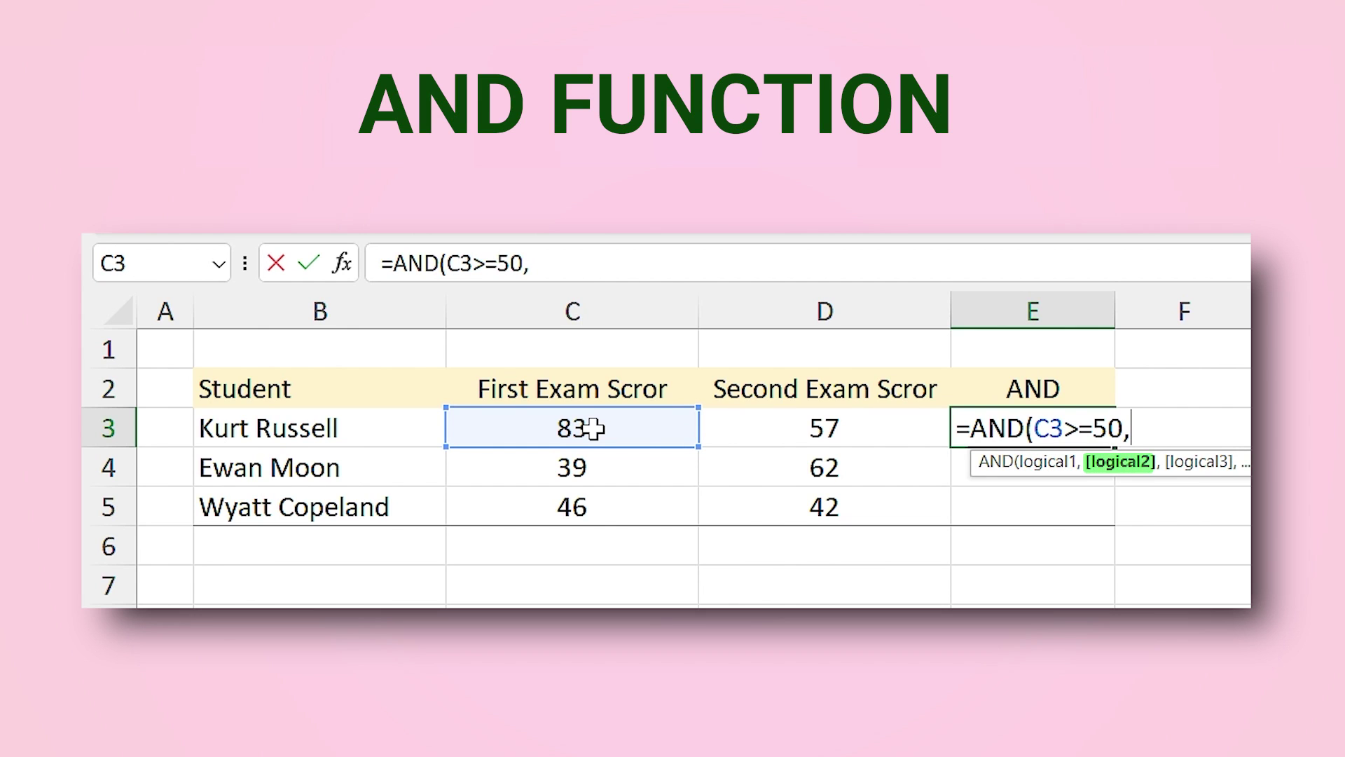
click(789, 414)
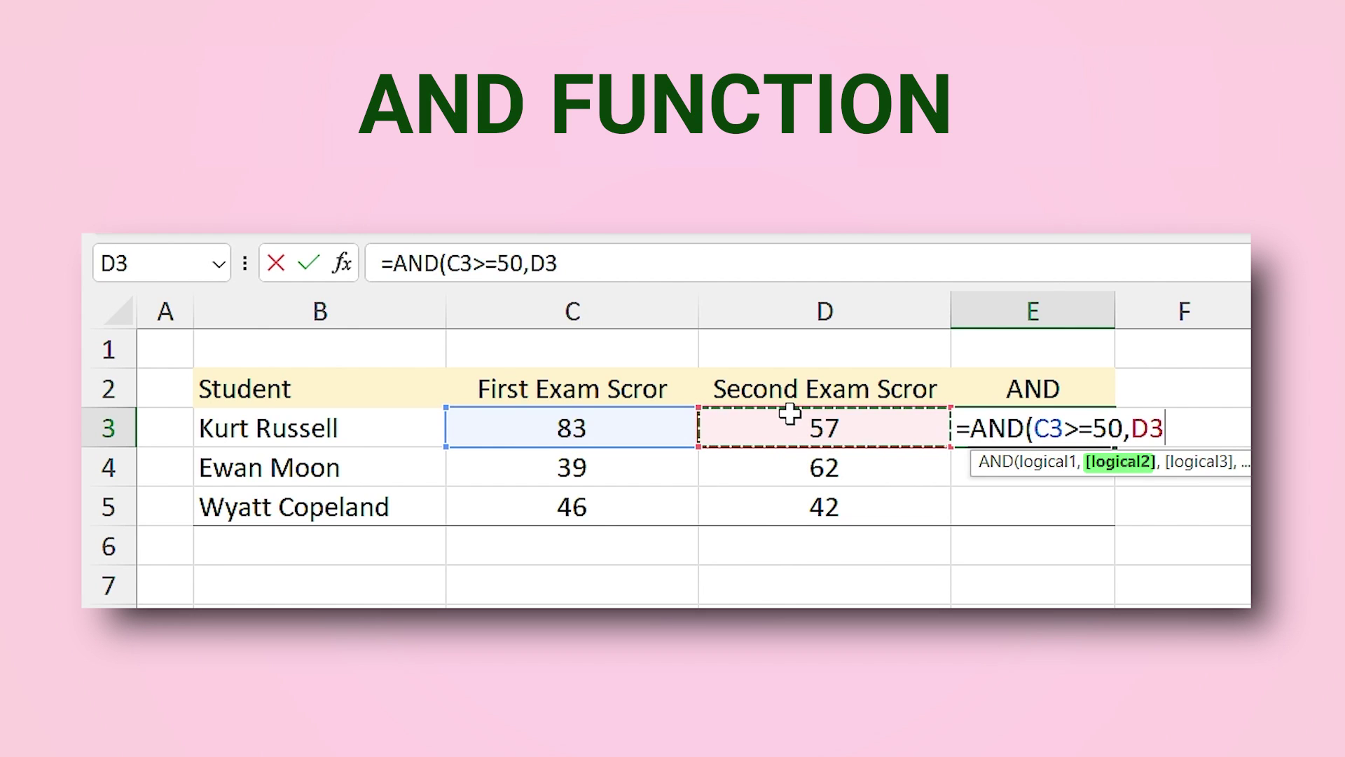
text(>=50)
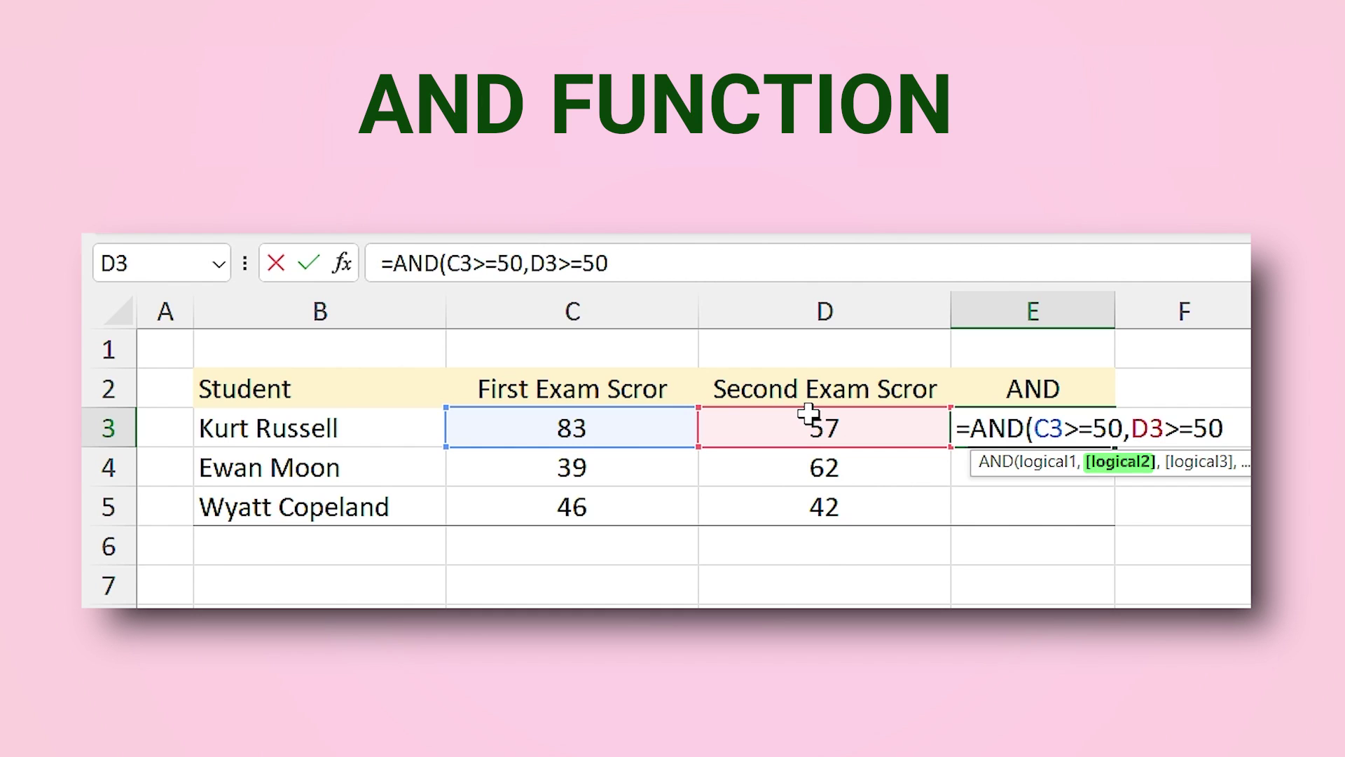
key(Return)
click(1029, 435)
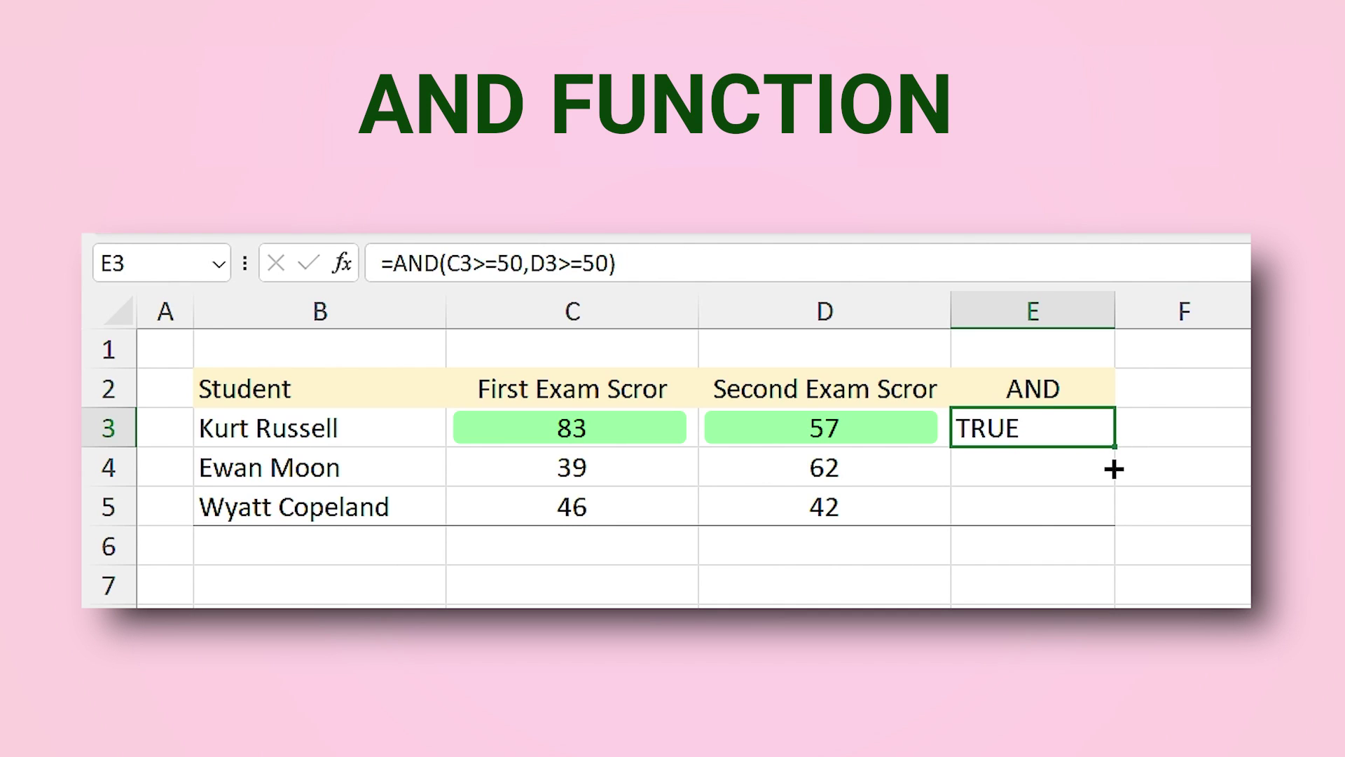
drag(1114, 469, 1112, 512)
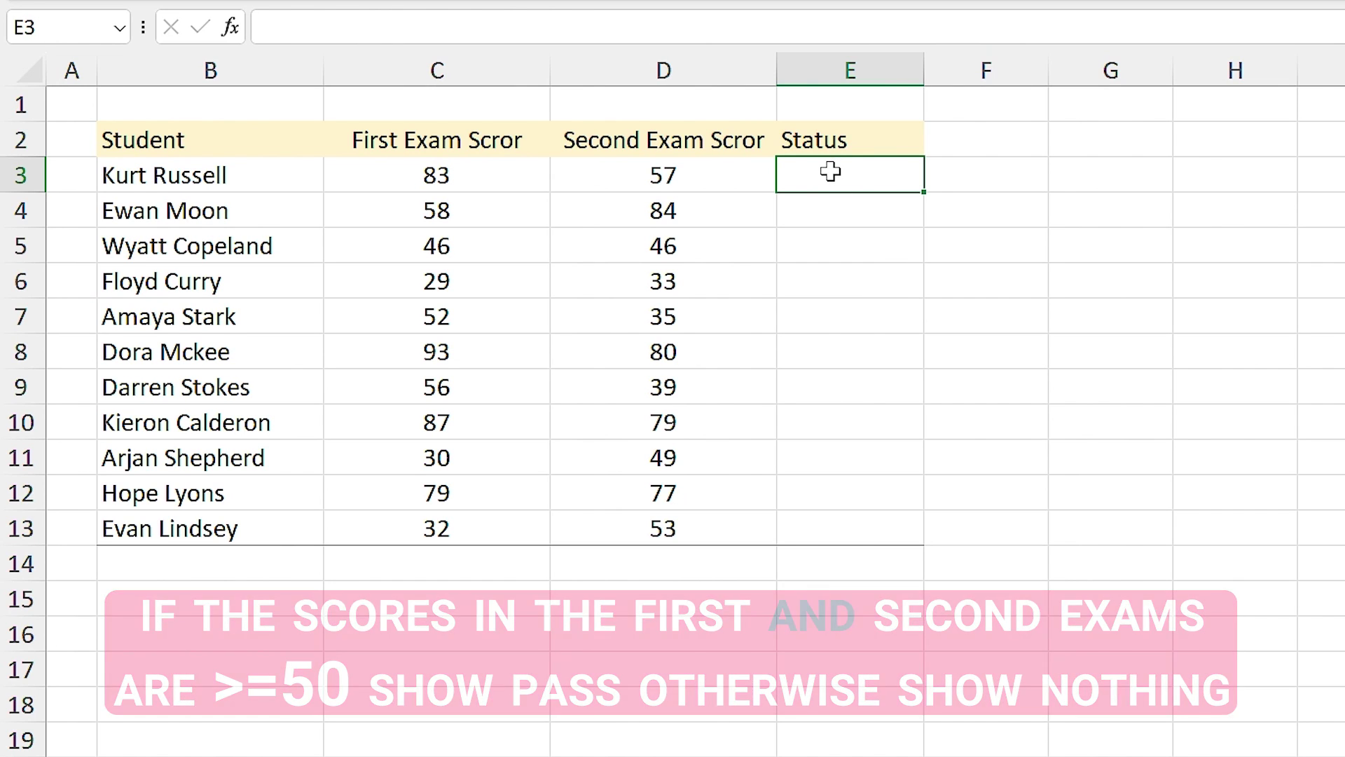
Enter =IF(AND(C3>=50,D3>=50),"Pass","") in E3.
text(=IF()
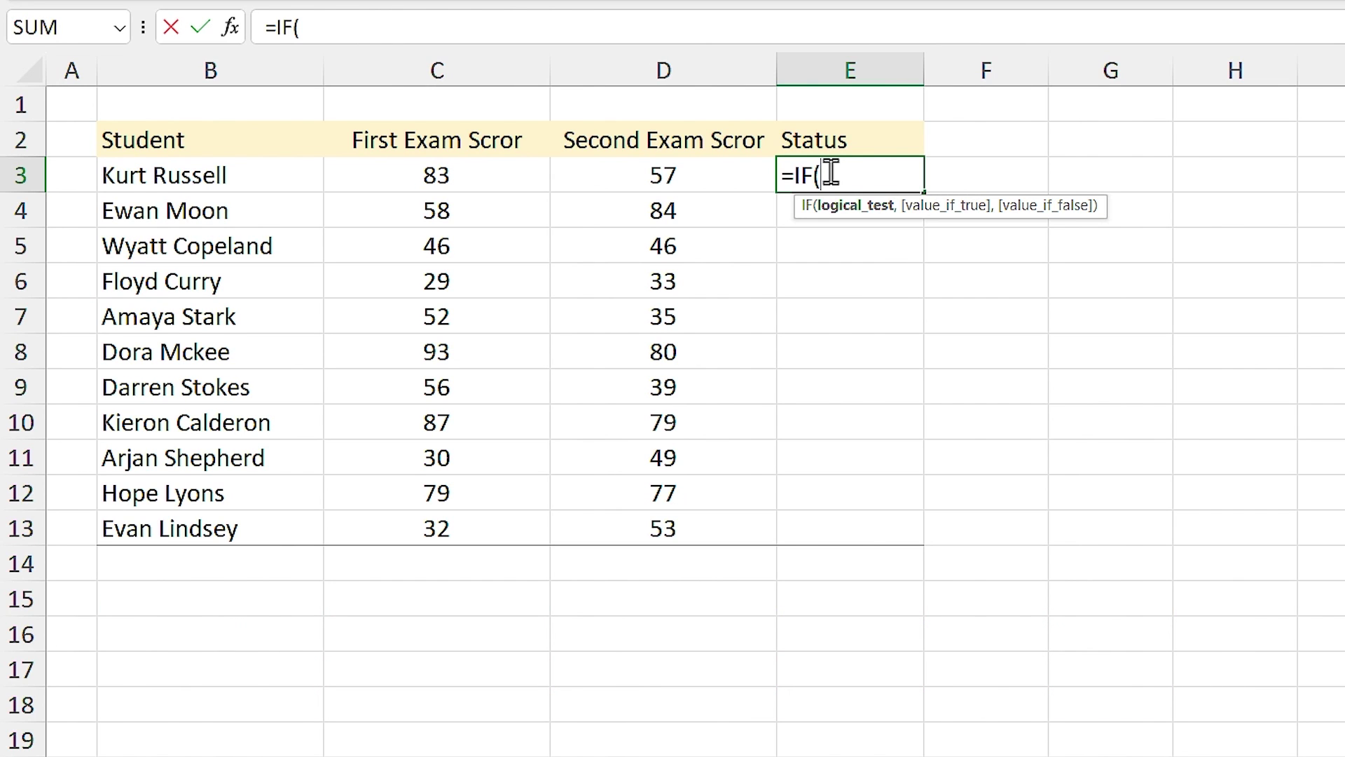
text(and)
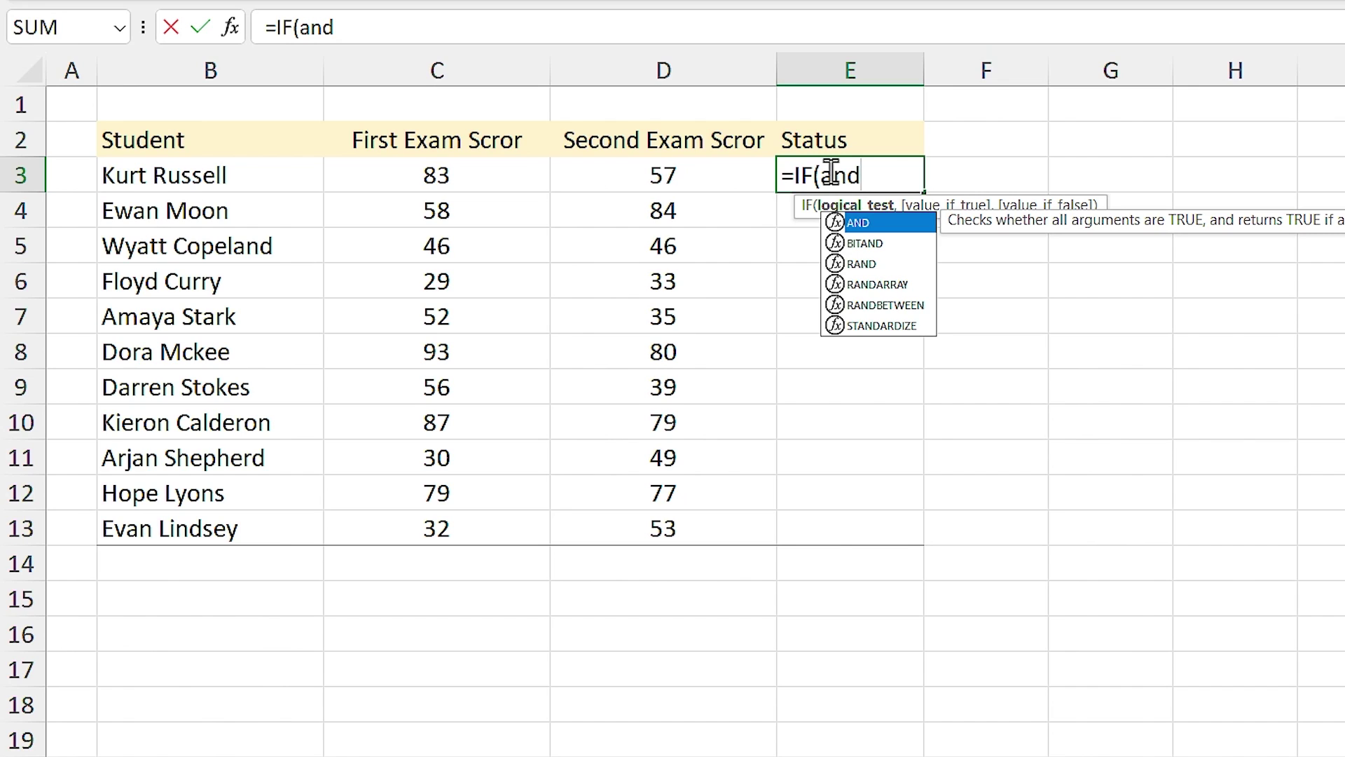
key(Tab)
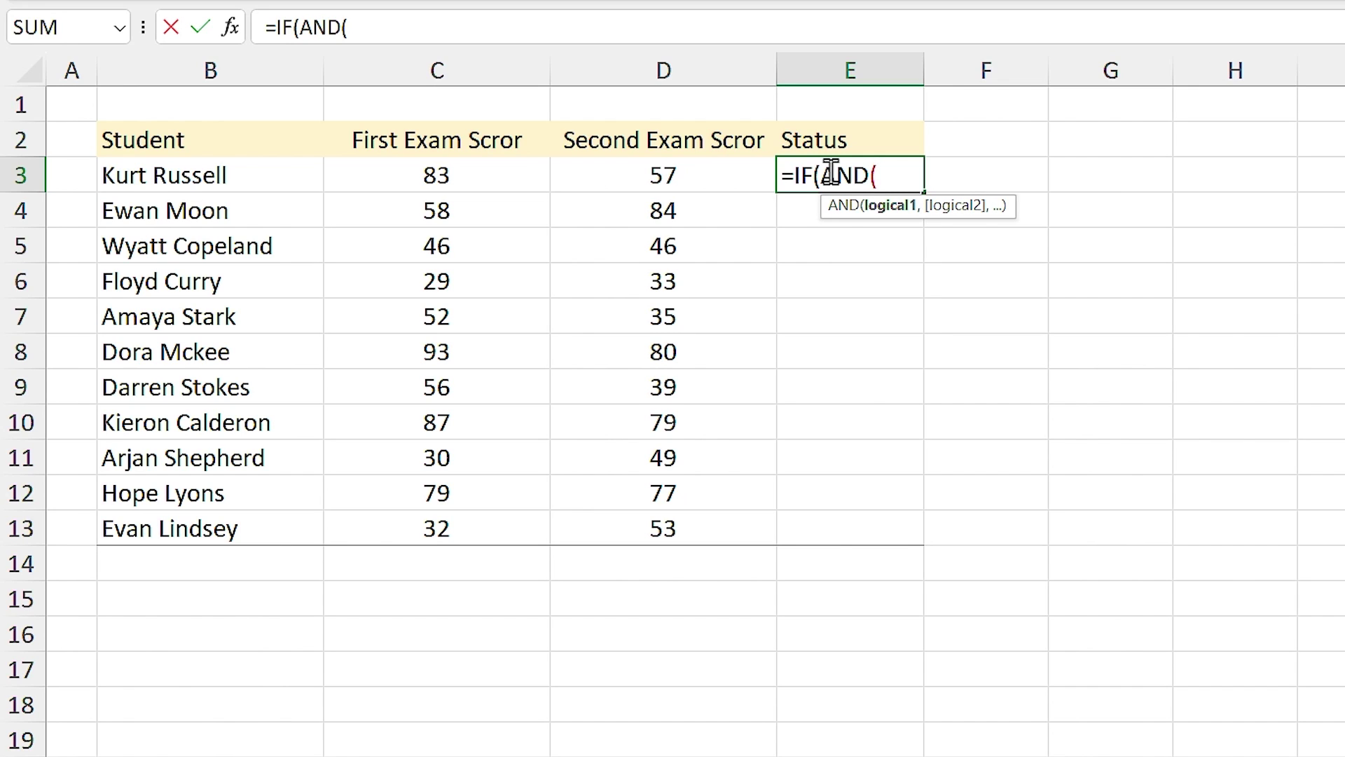
click(459, 176)
text(>)
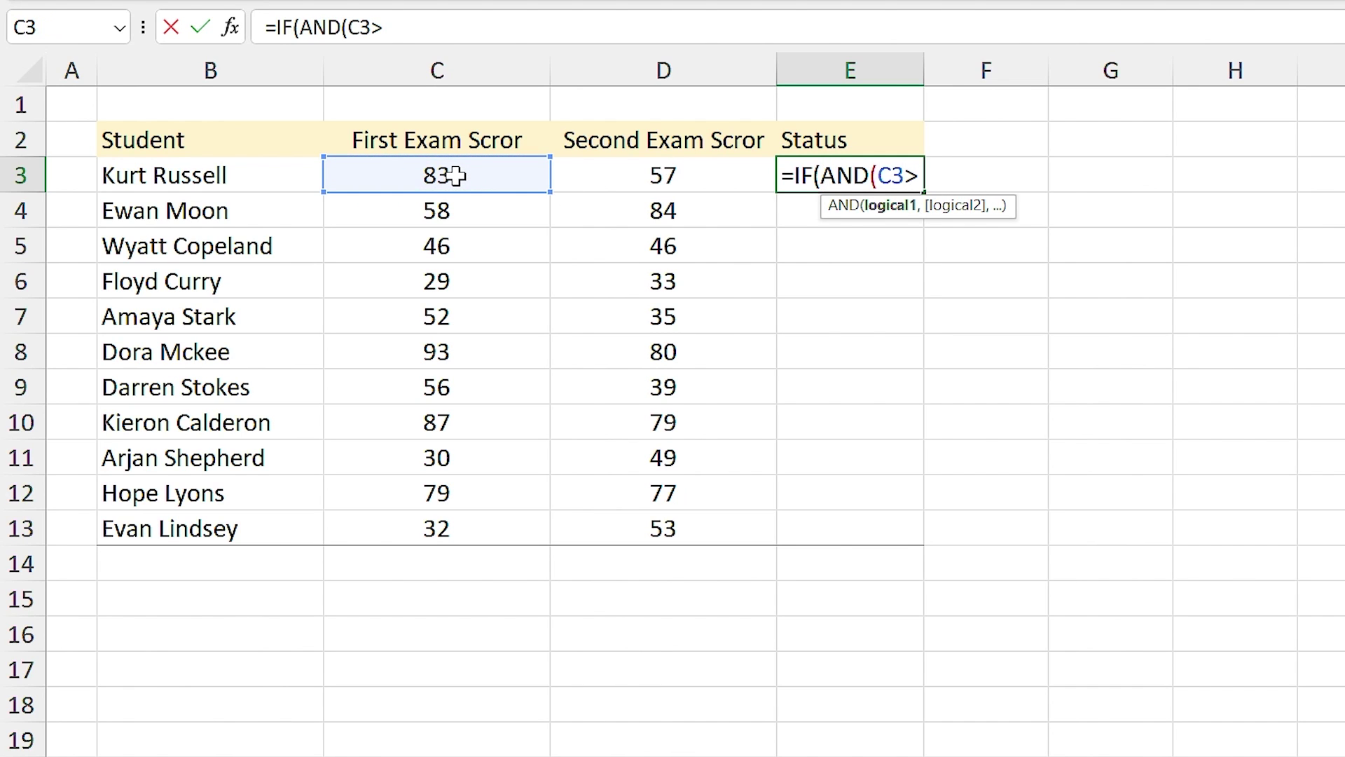
text(=50,)
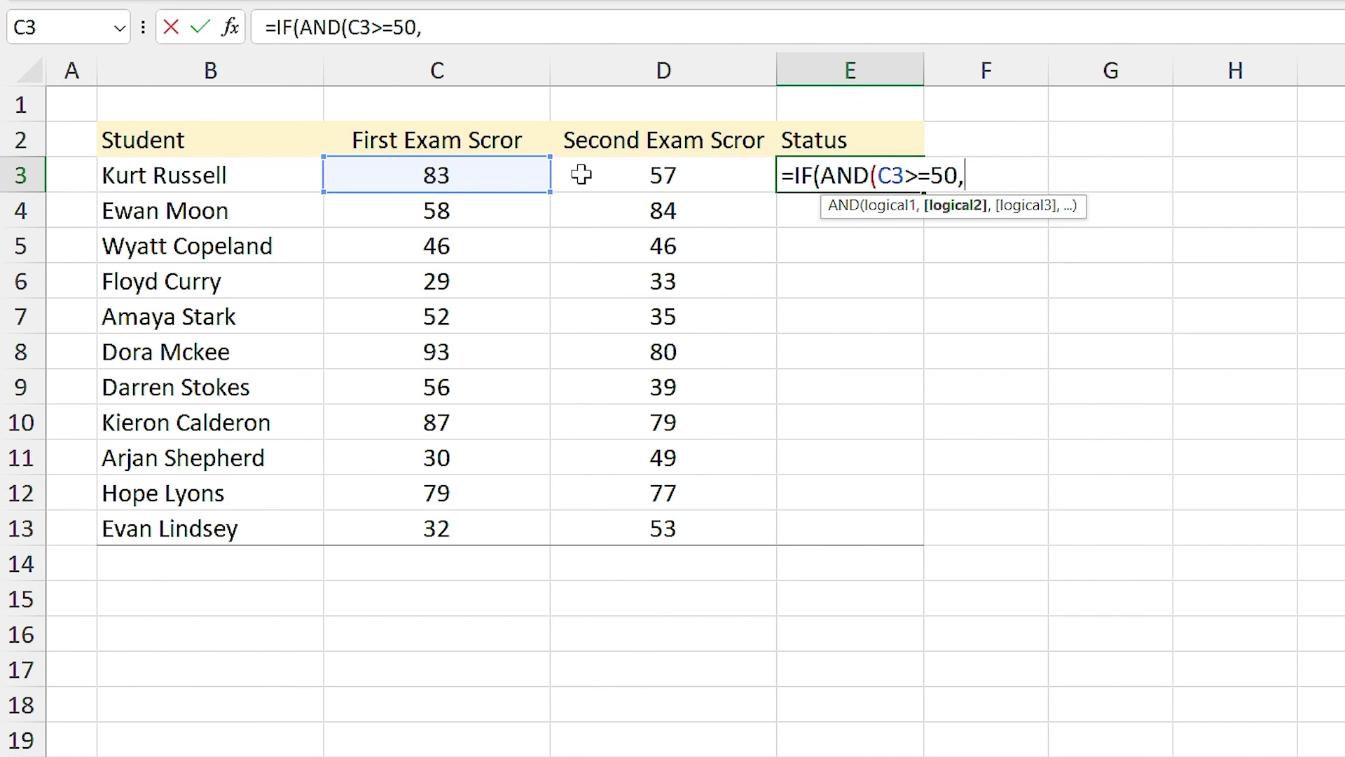
click(581, 175)
text(>)
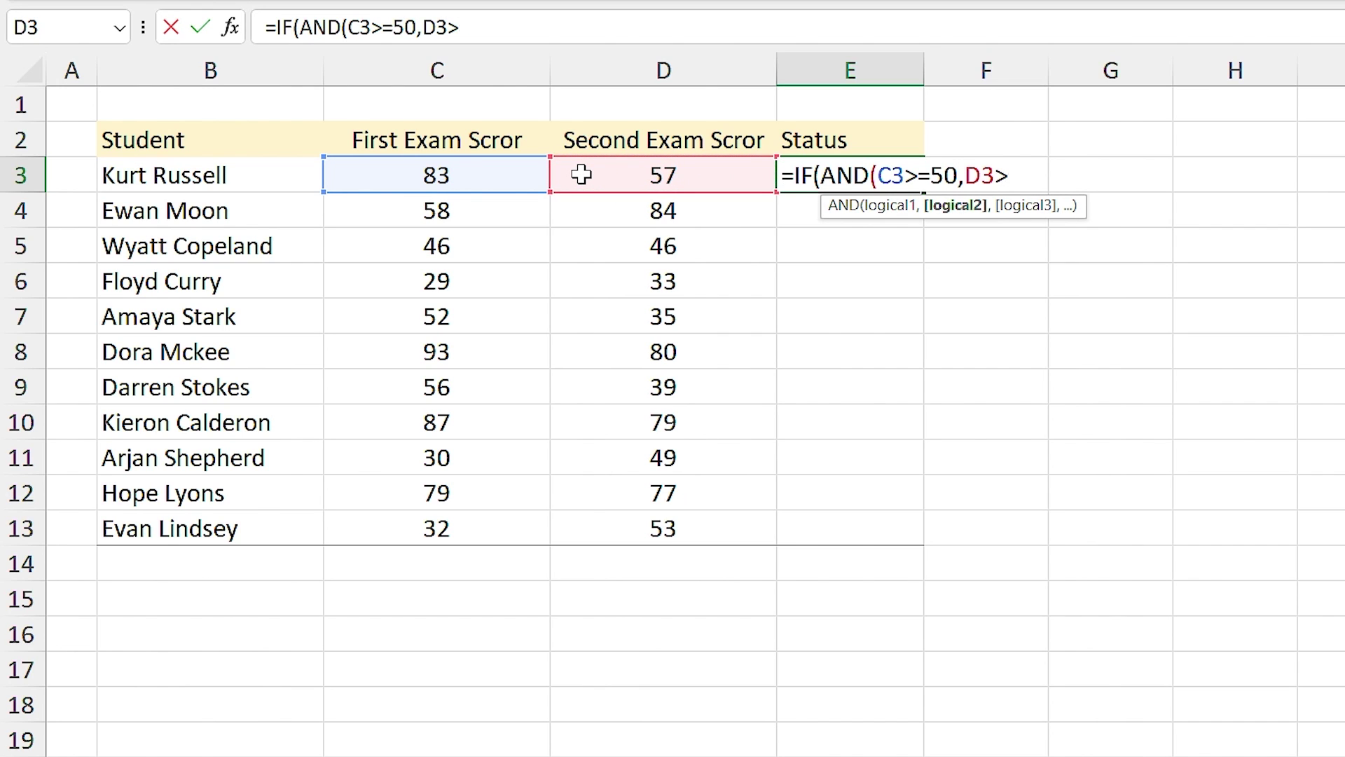
text(=50),)
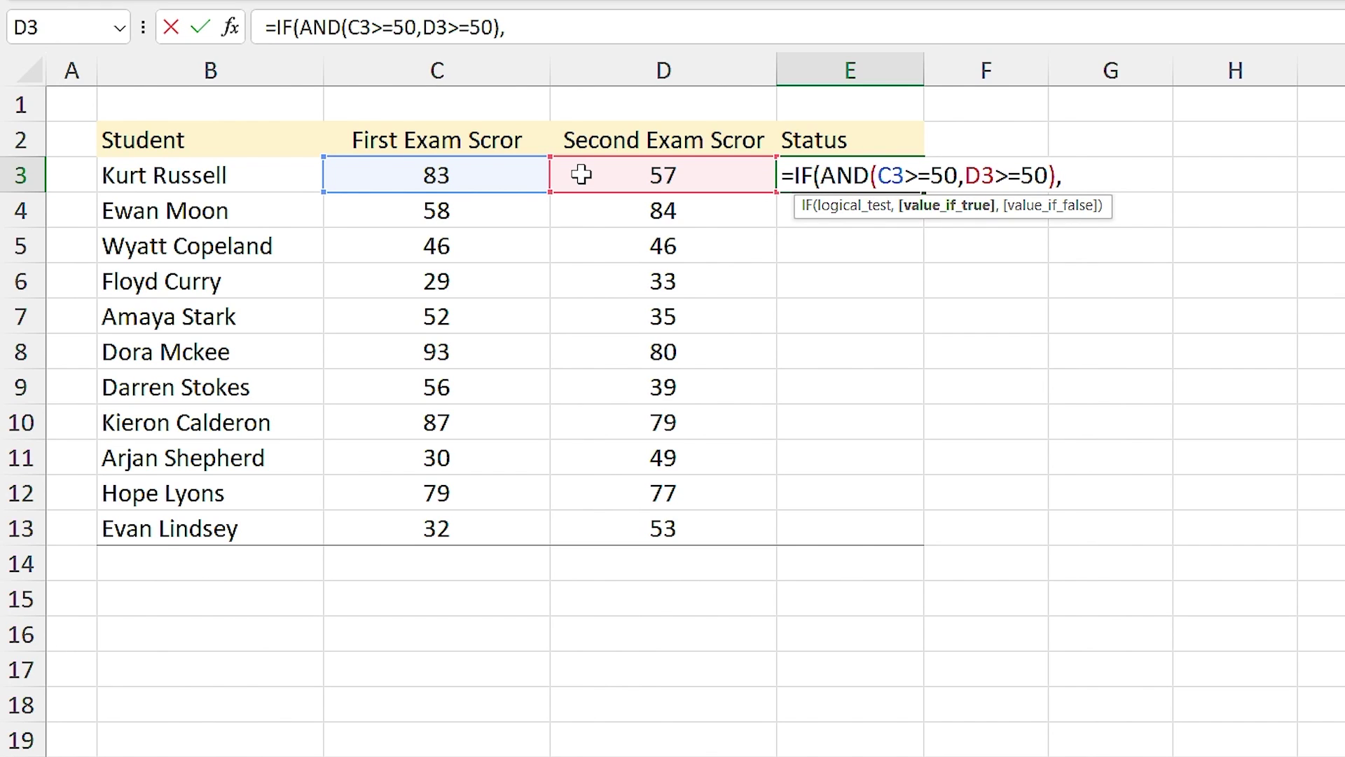
text("Pass",)
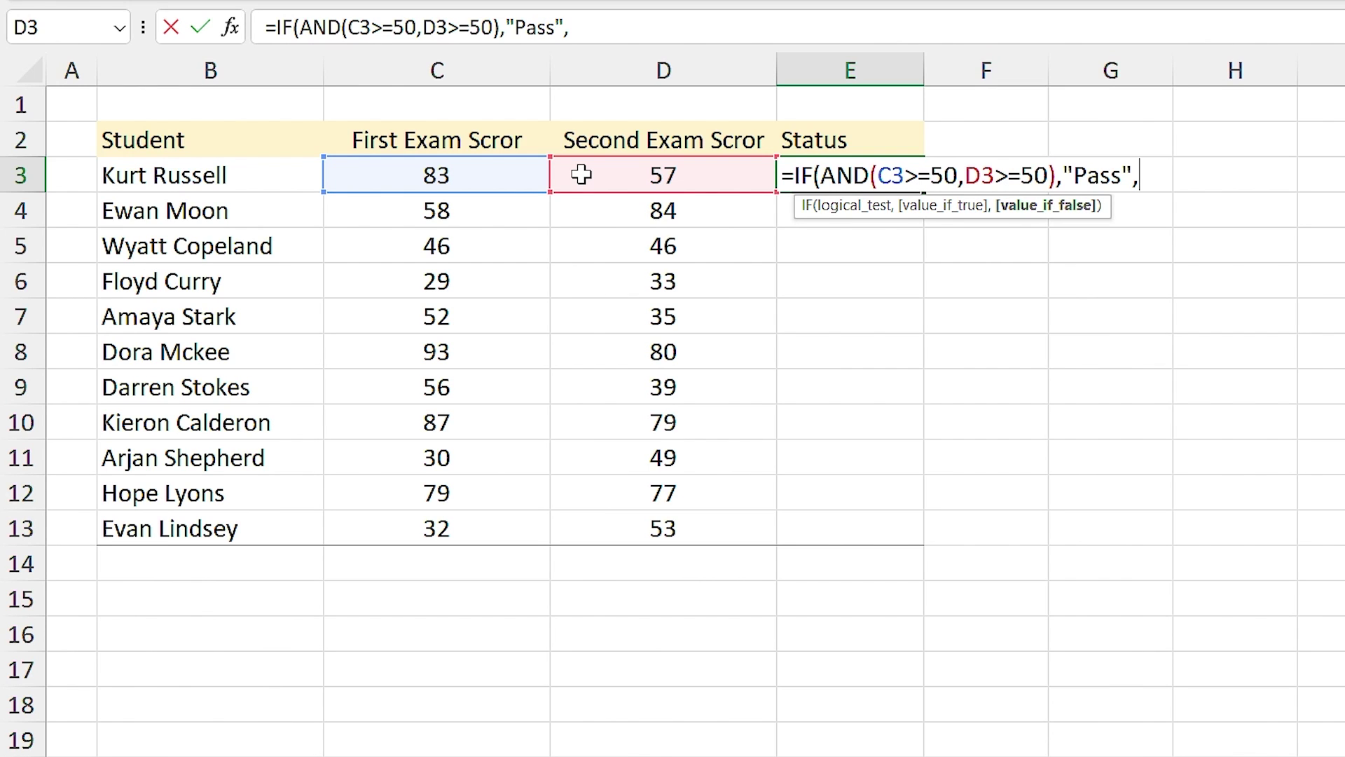
text("")
text())
key(Return)
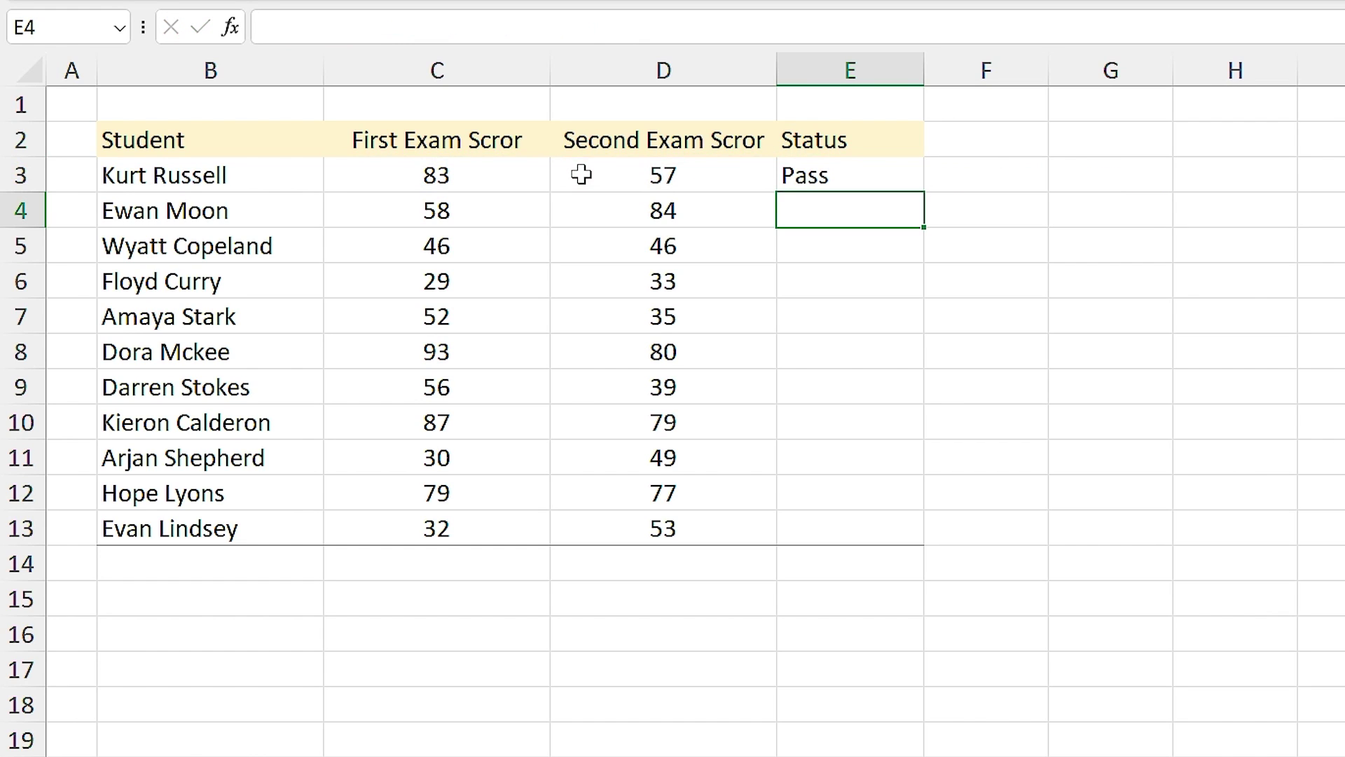
Fill the Pass formula down to E13, then undo the fill.
click(850, 165)
double_click(923, 194)
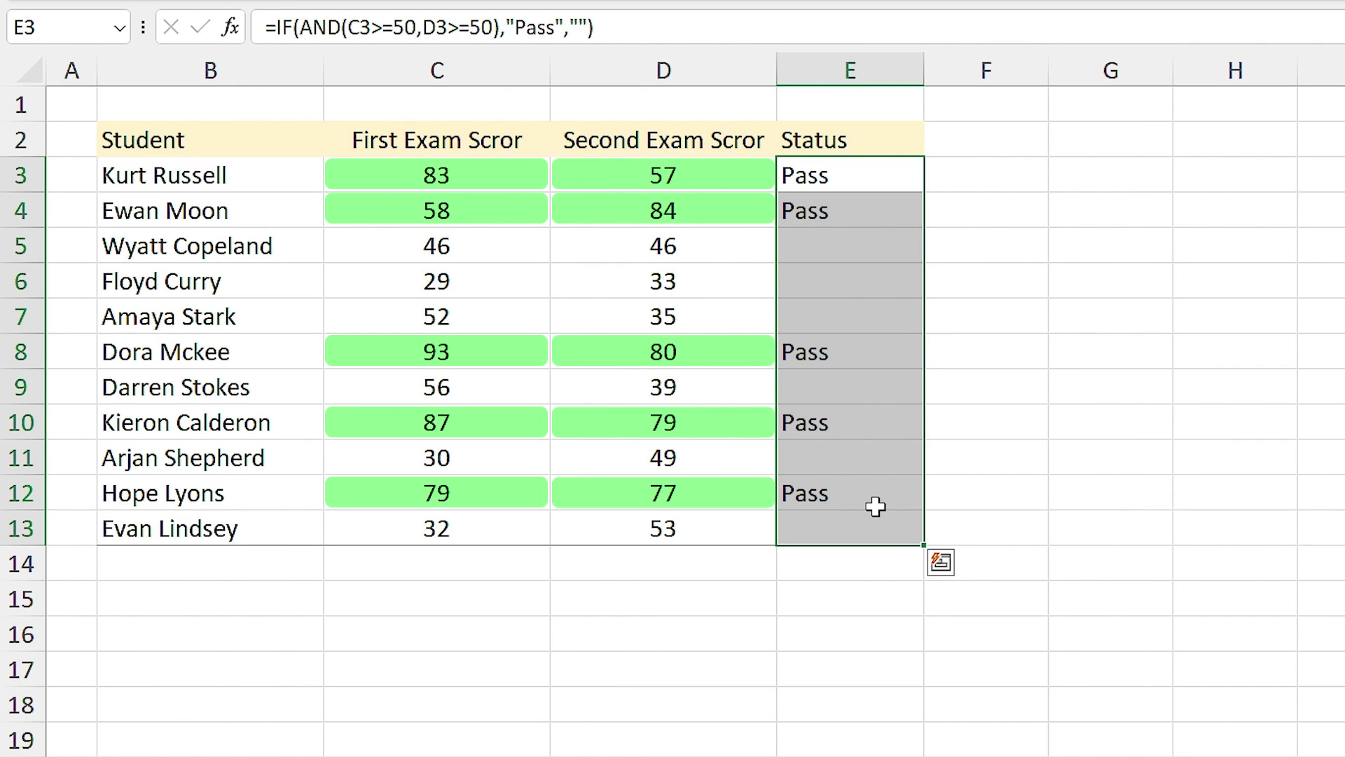
key(ctrl+z)
key(ctrl+z)
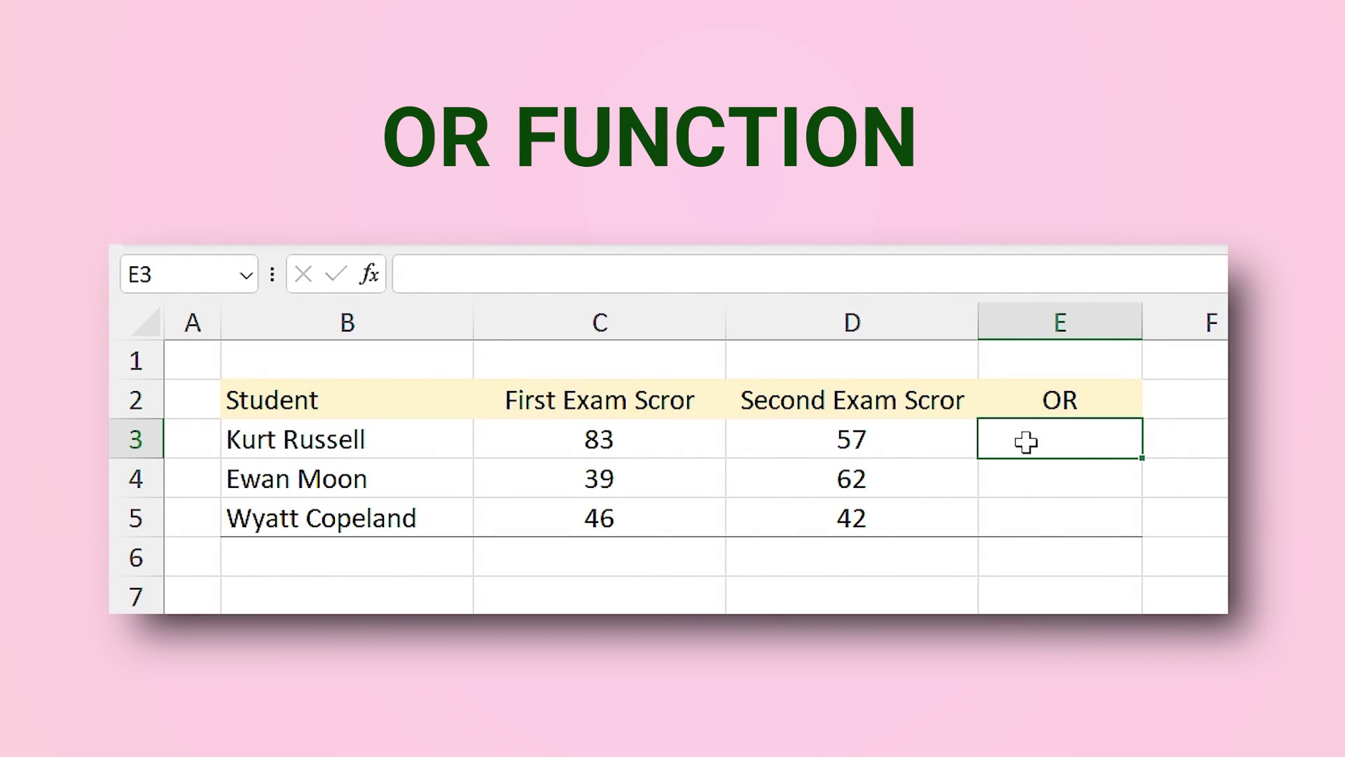
Enter =OR(C3>=50,D3>=50) in E3 to test whether either exam reaches 50.
text(=OR()
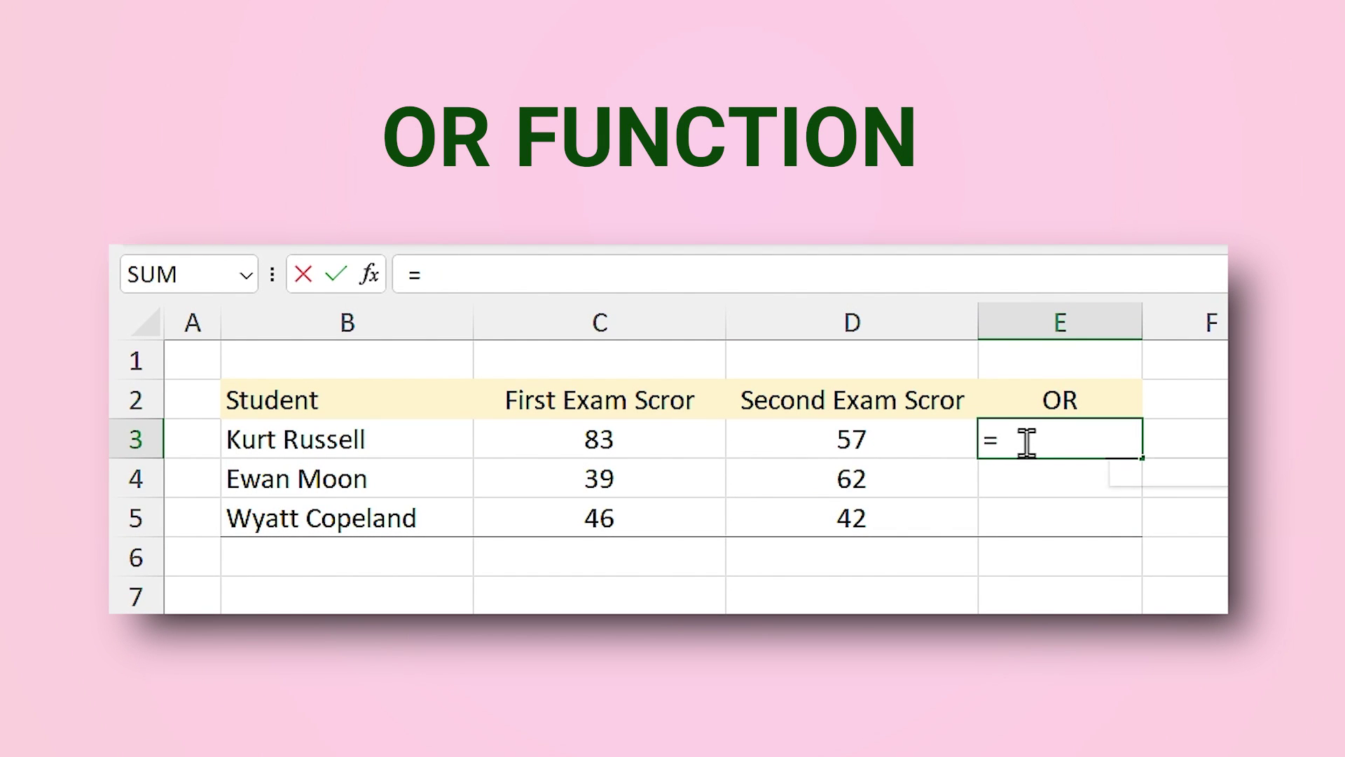
click(600, 444)
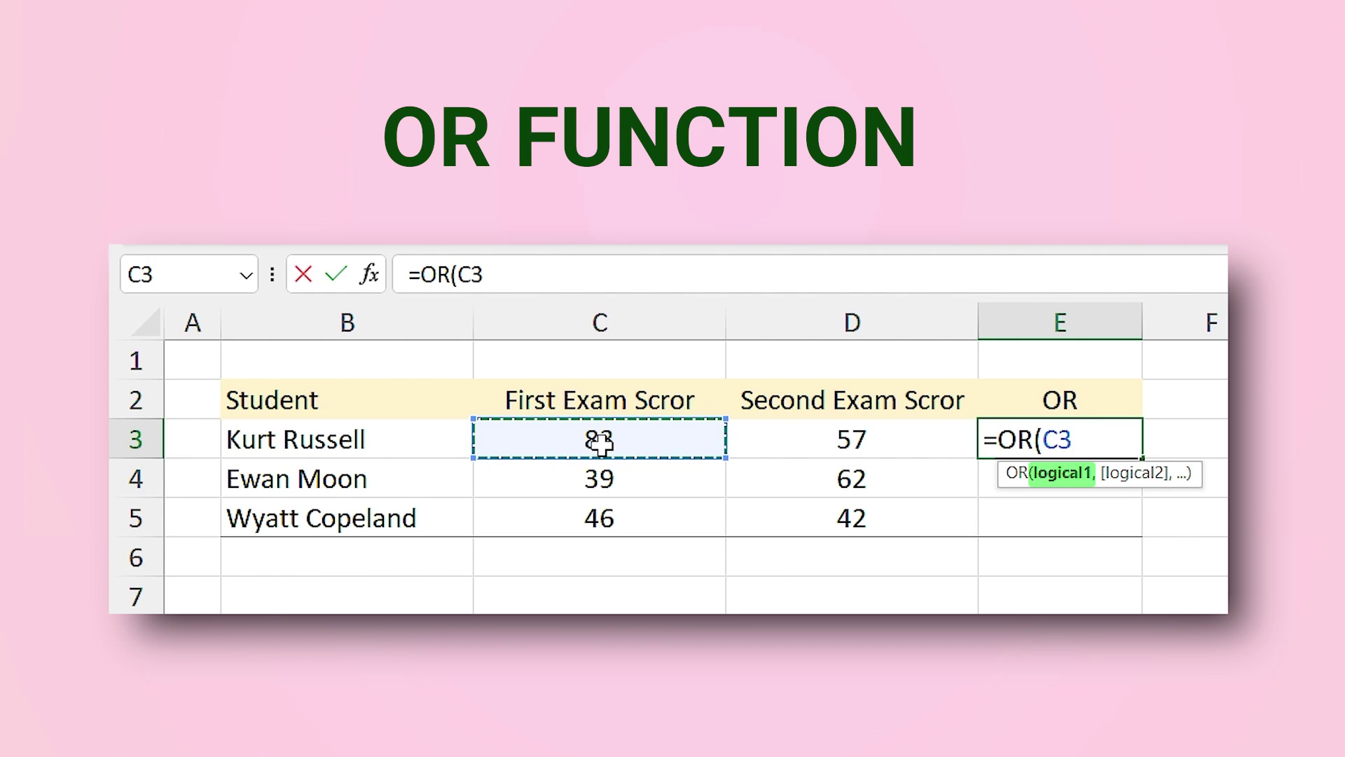
text(>=)
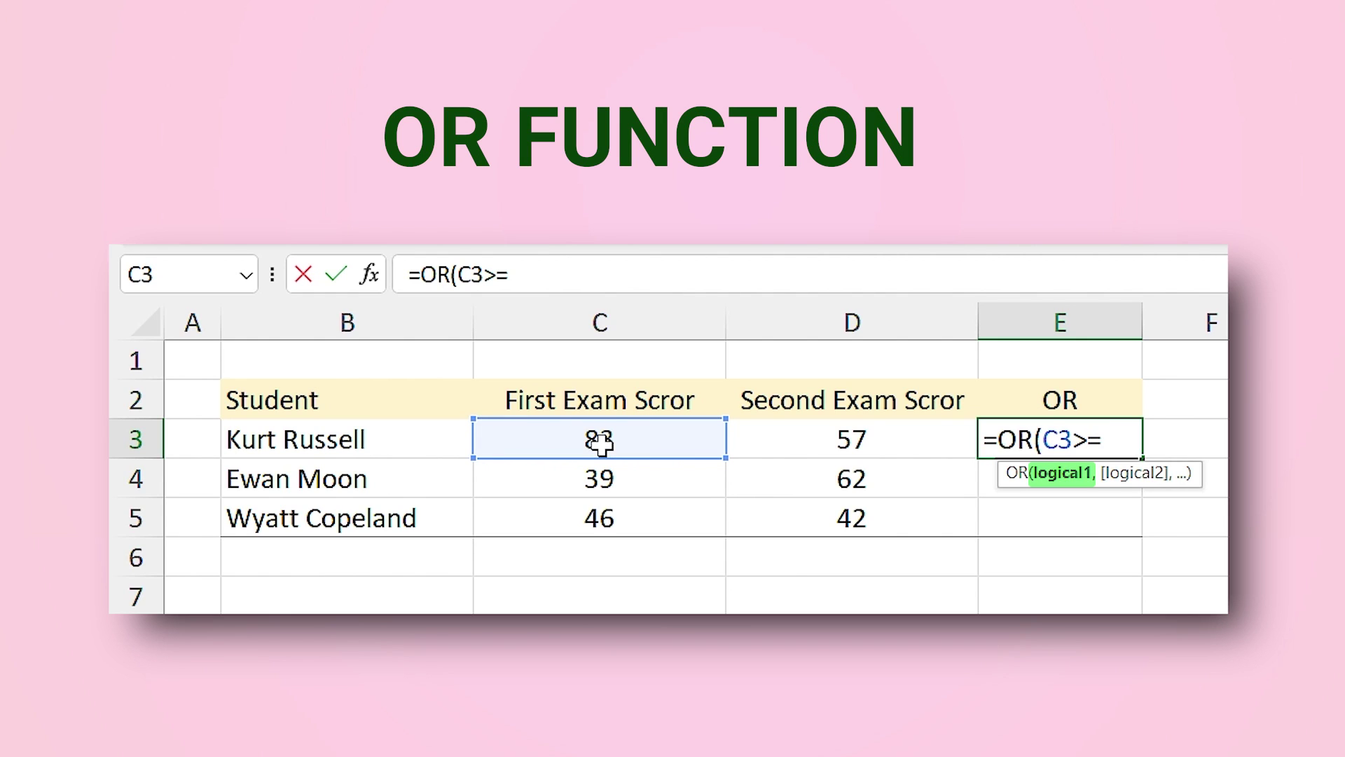
text(50,)
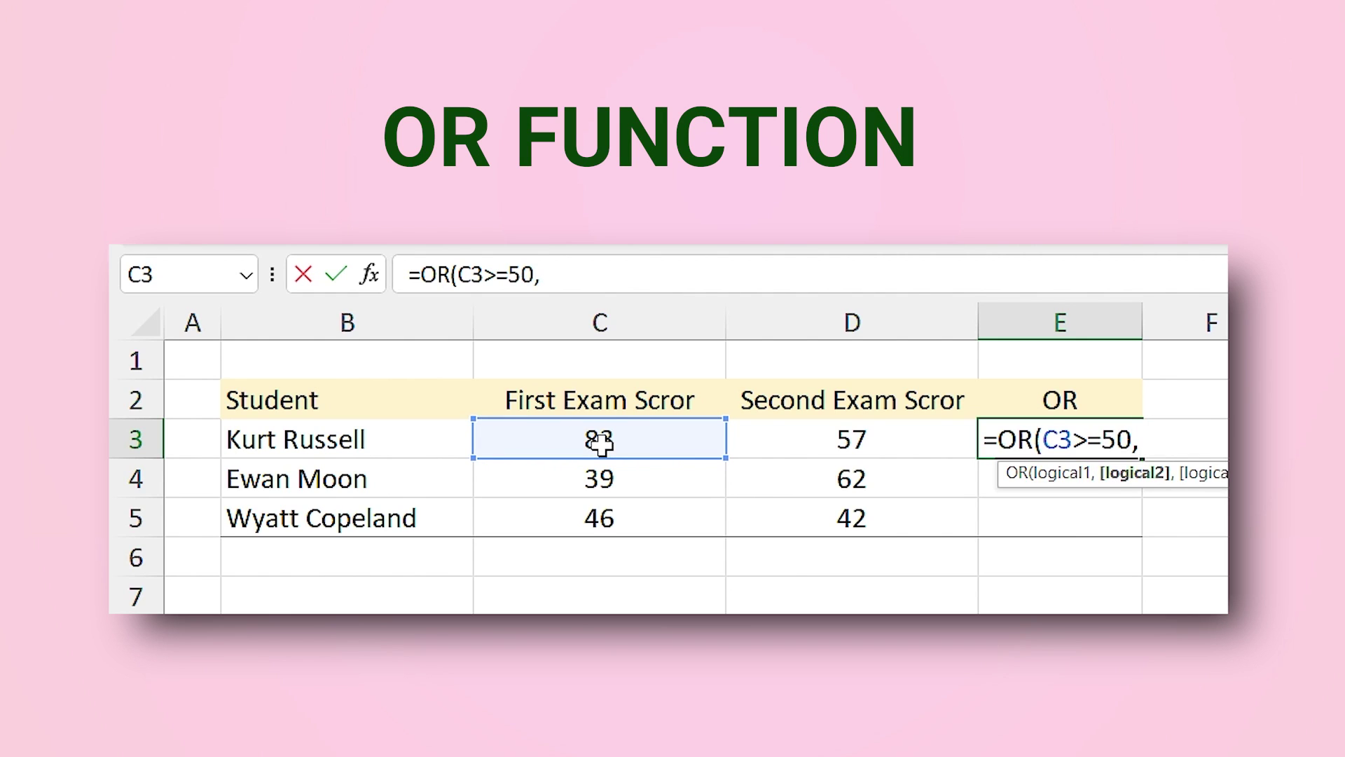
click(880, 444)
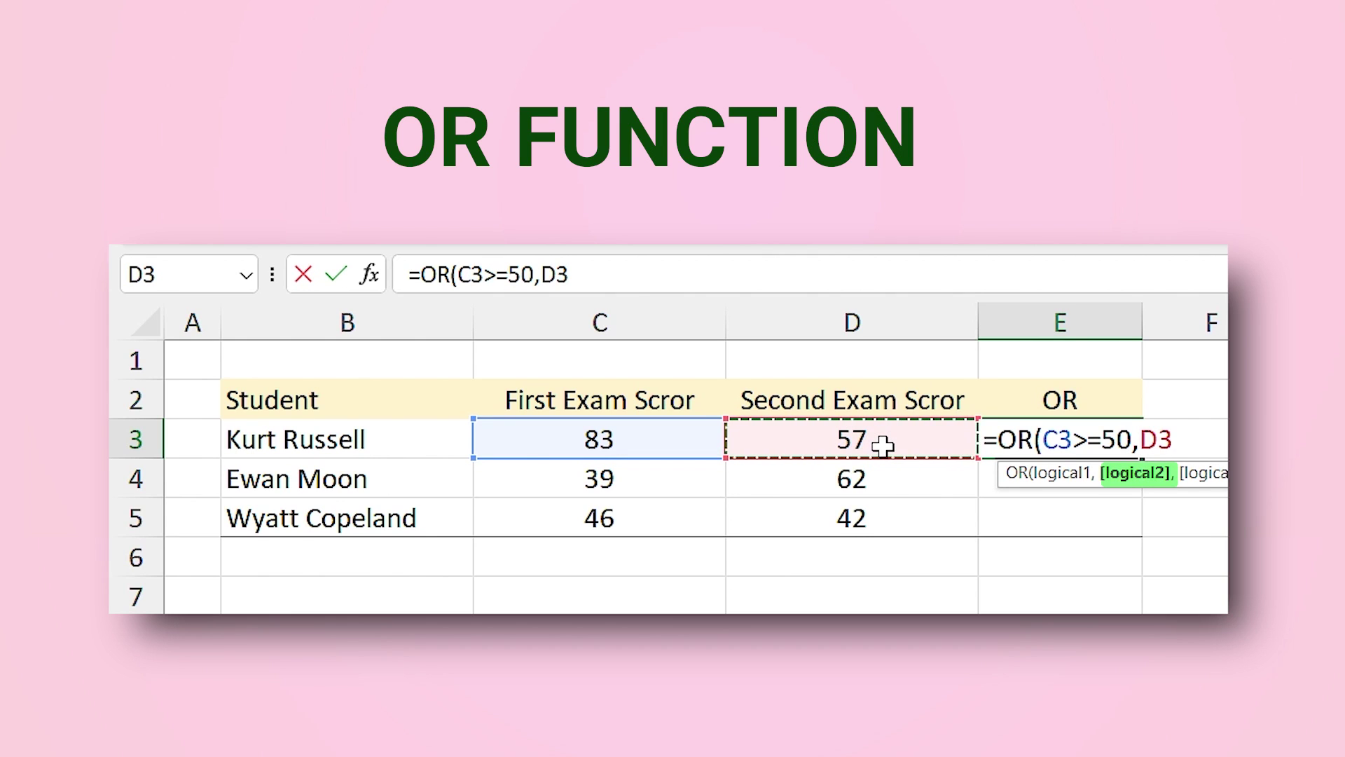
text(>=)
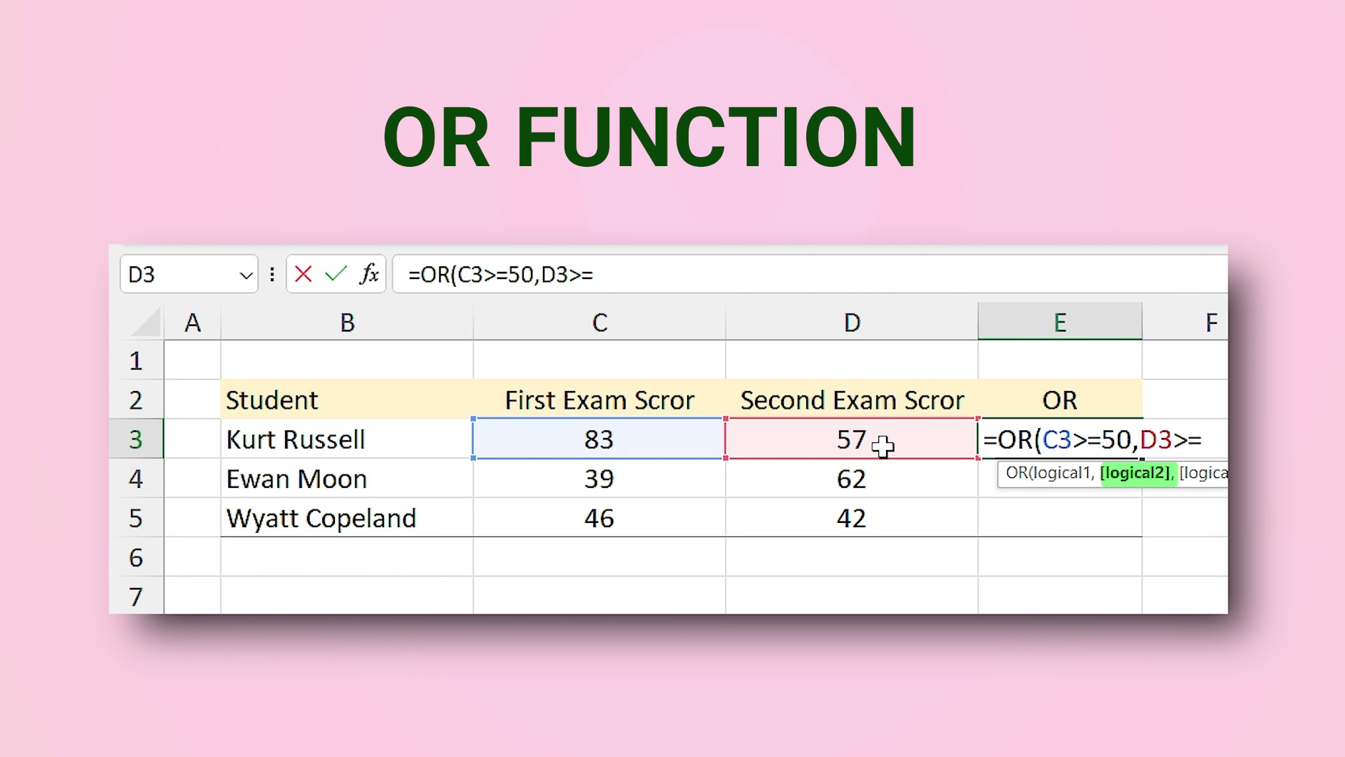
text(50)
key(Return)
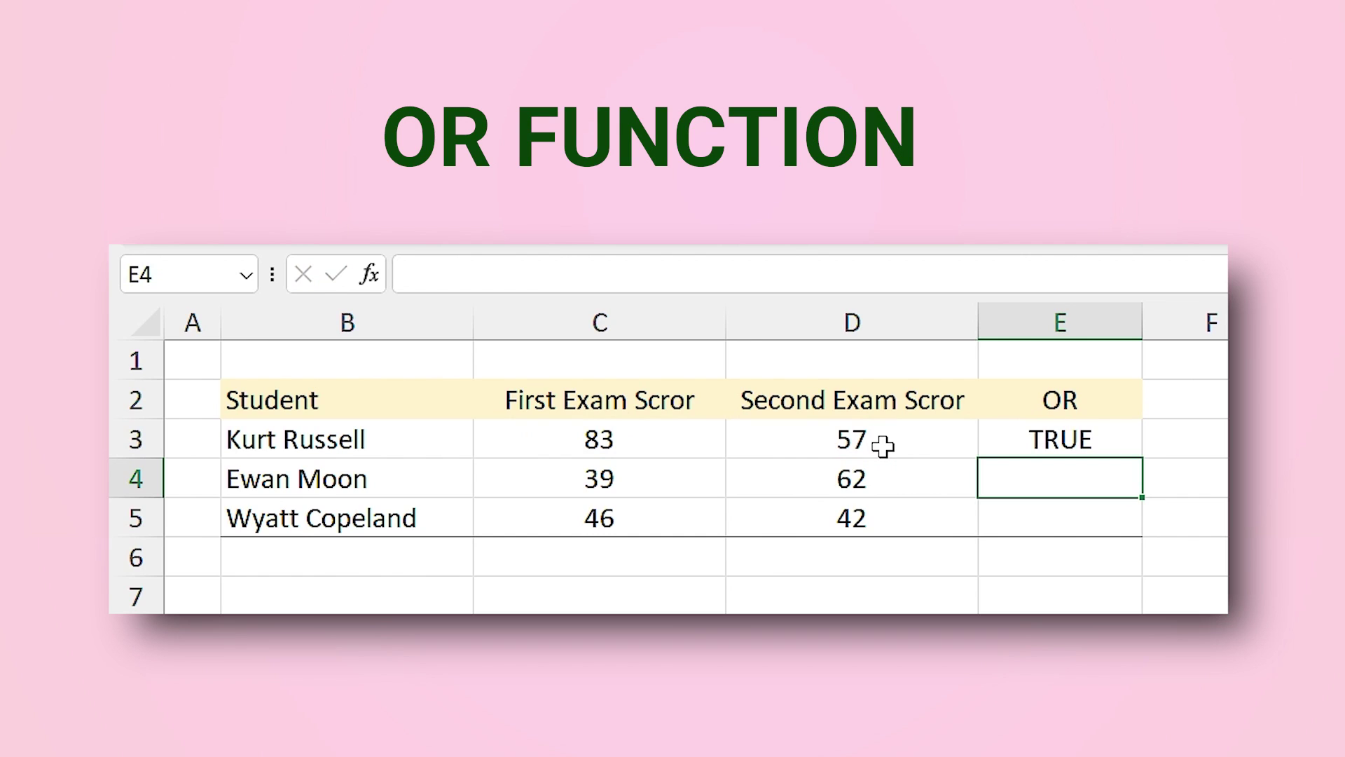
Copy the E3 OR check down through E5 so each student shows TRUE or FALSE.
click(1044, 437)
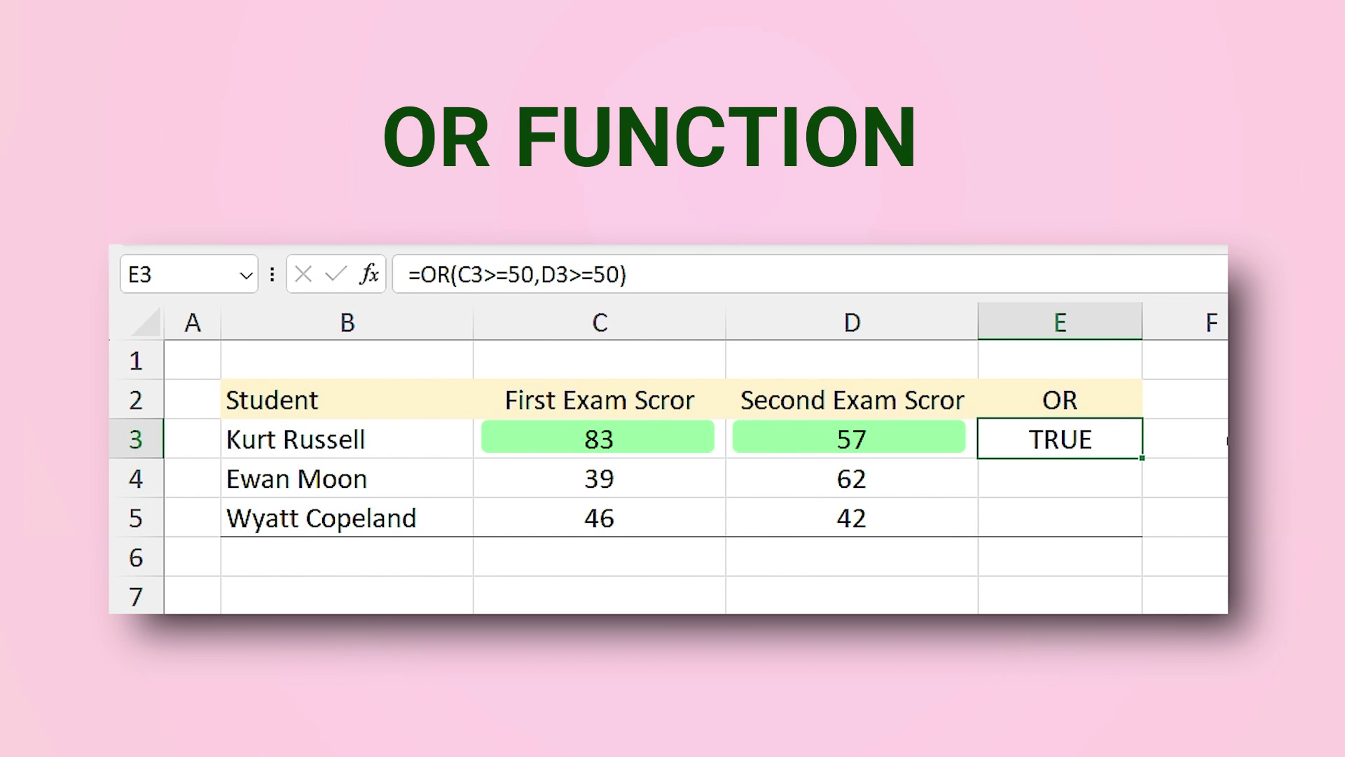
drag(1143, 462, 1134, 492)
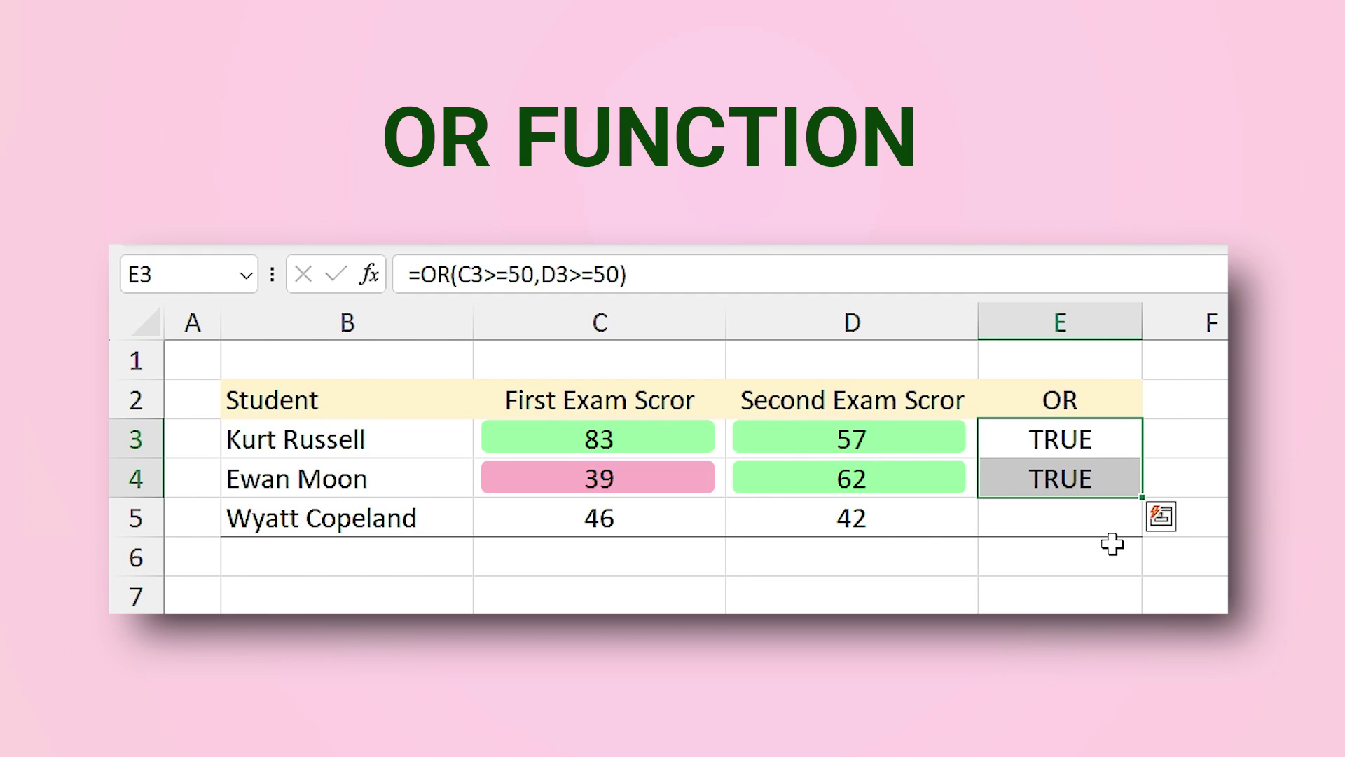
drag(1142, 501, 1141, 535)
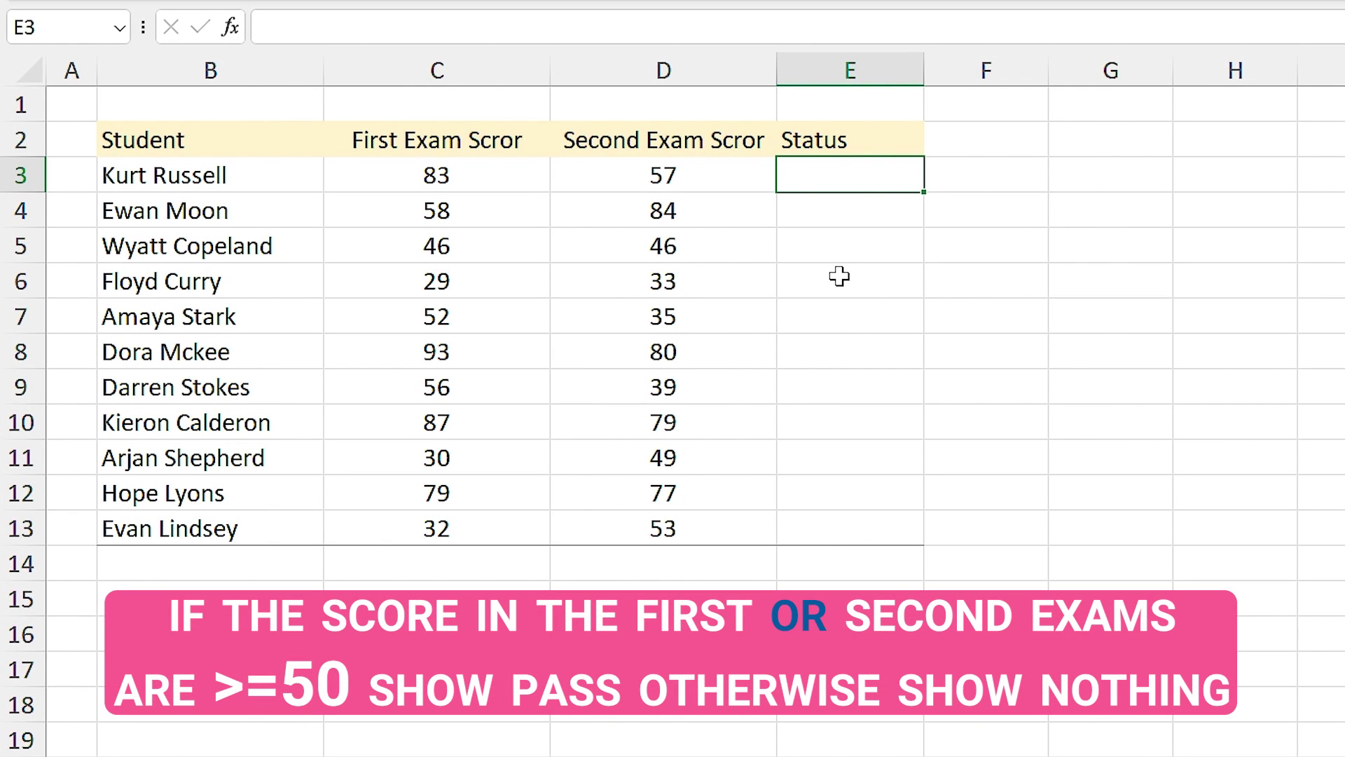
Enter =IF(OR(C3>=50,D3>=50),"Pass","") in E3 and fill it down to E13.
text(=if)
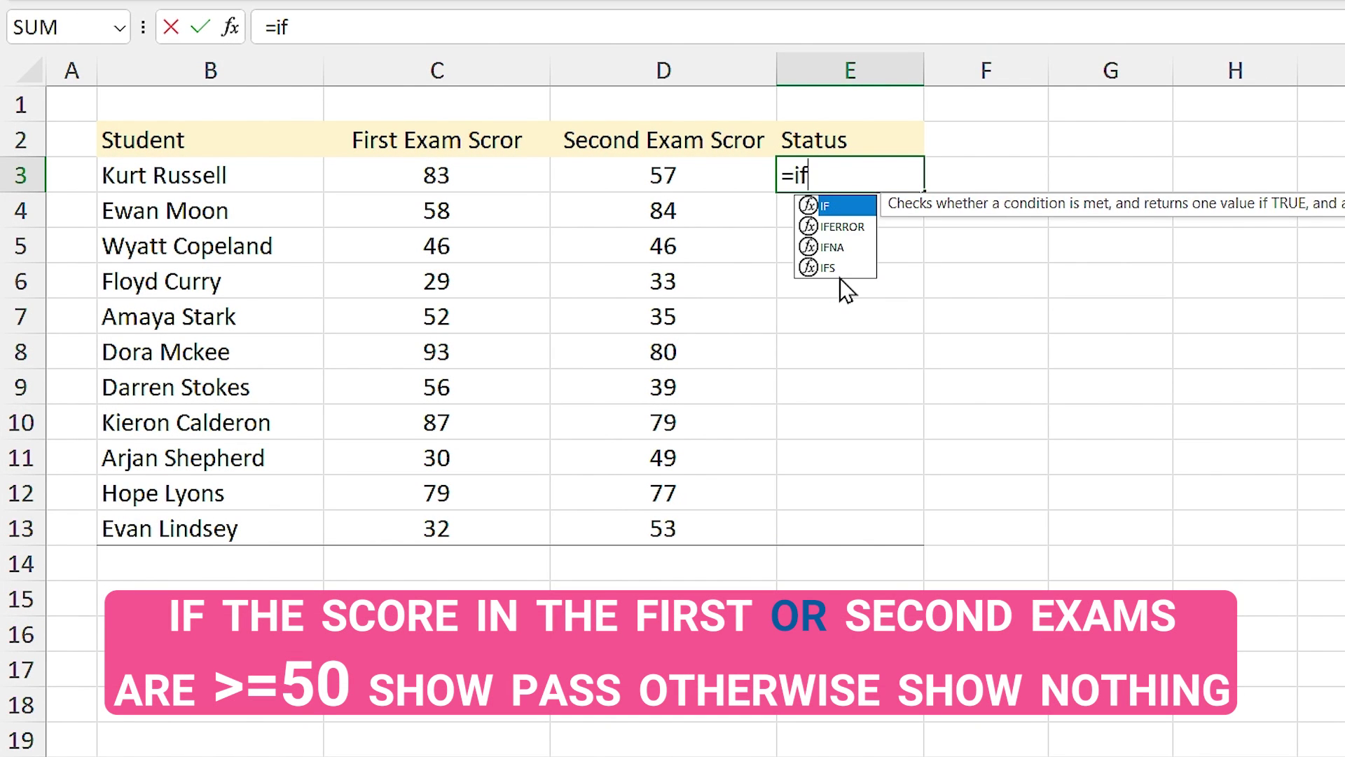
key(Tab)
text(or)
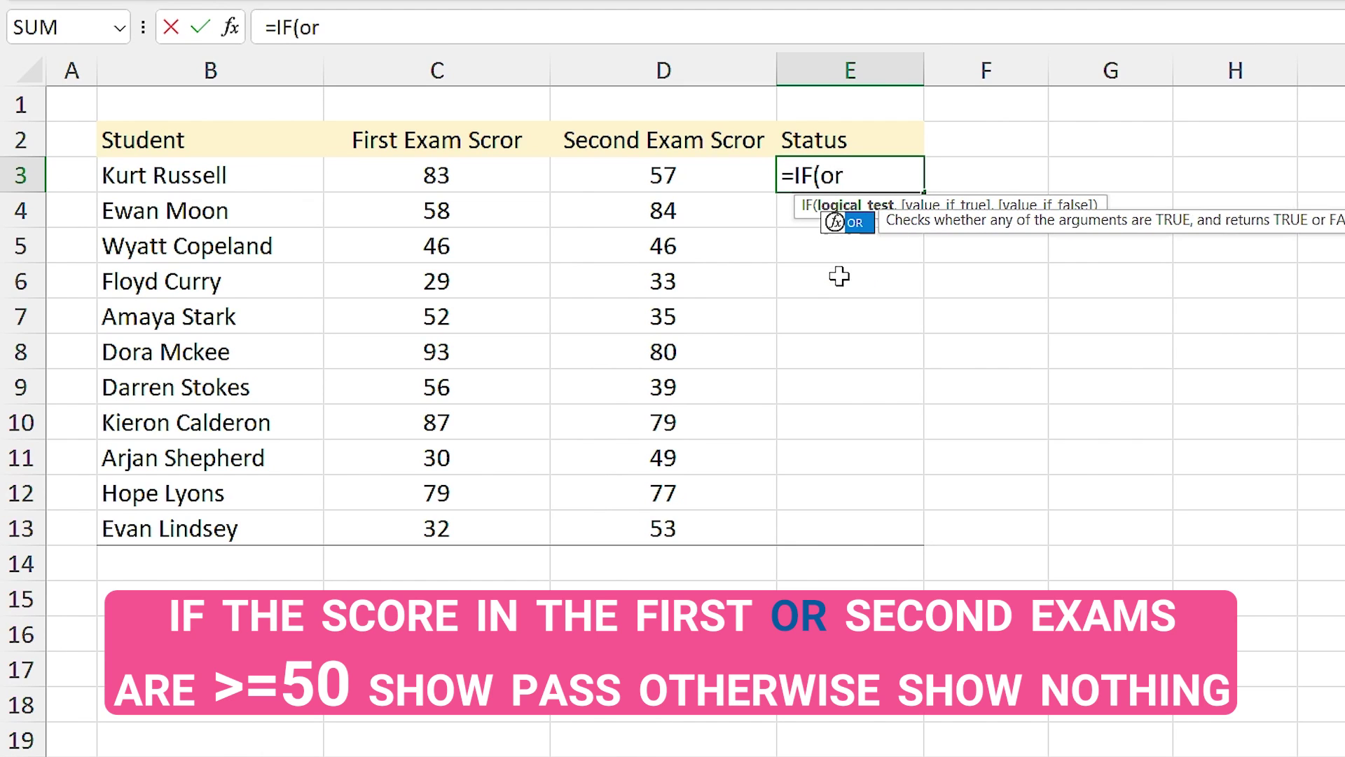
key(Tab)
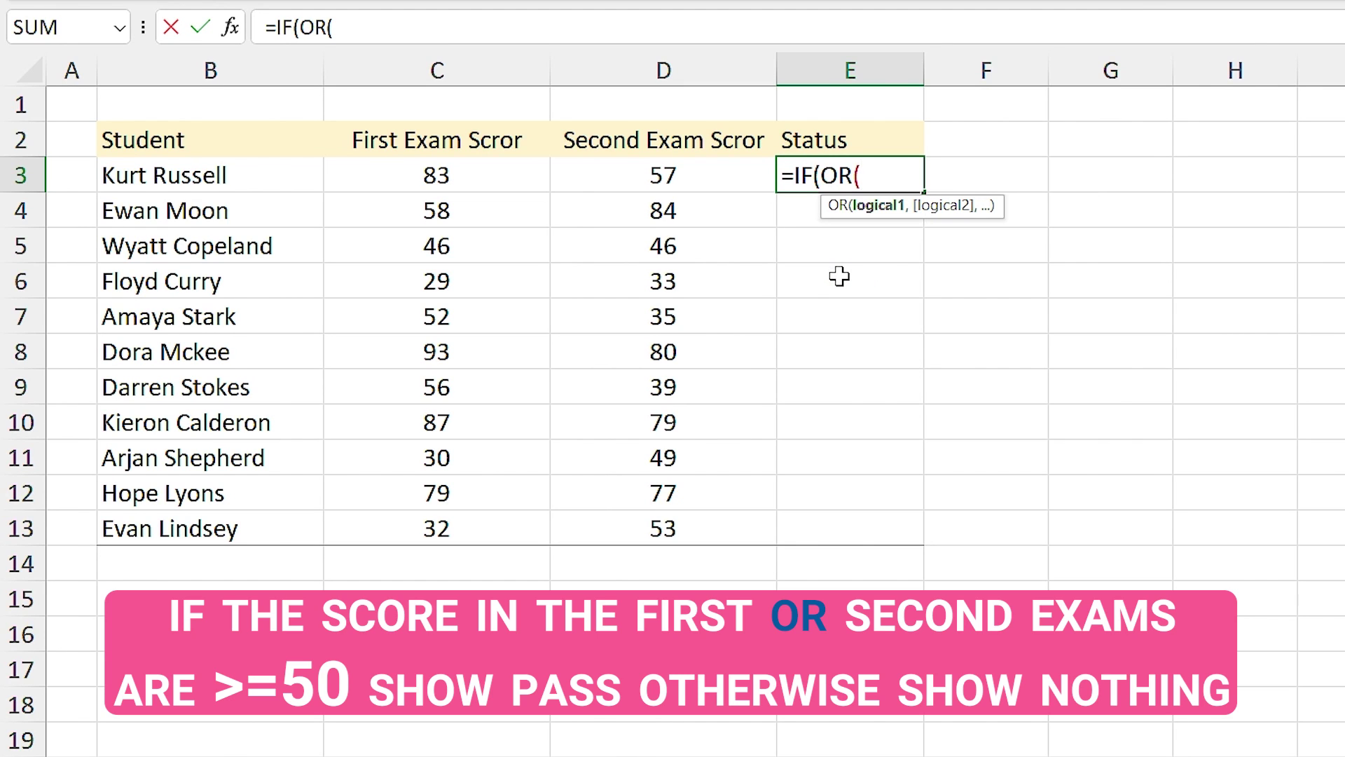
click(429, 173)
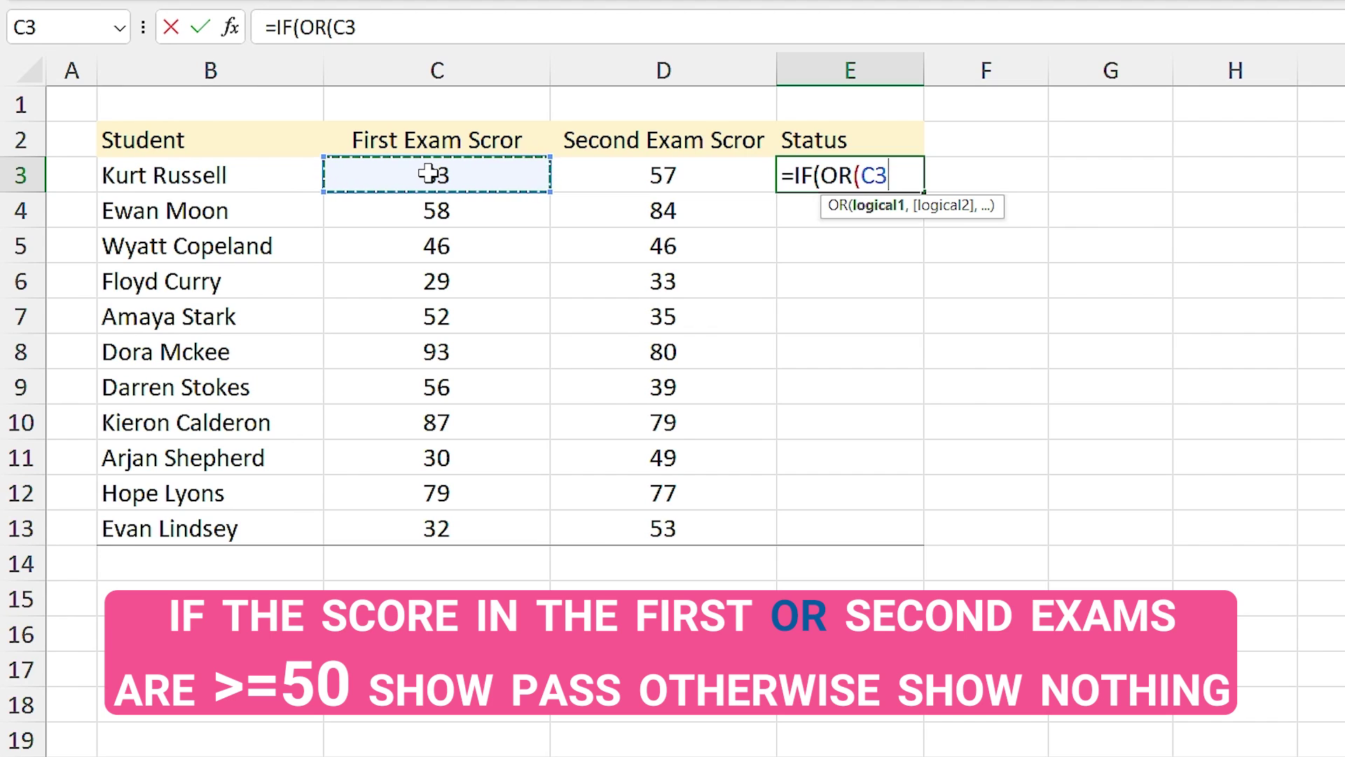
text(>=50)
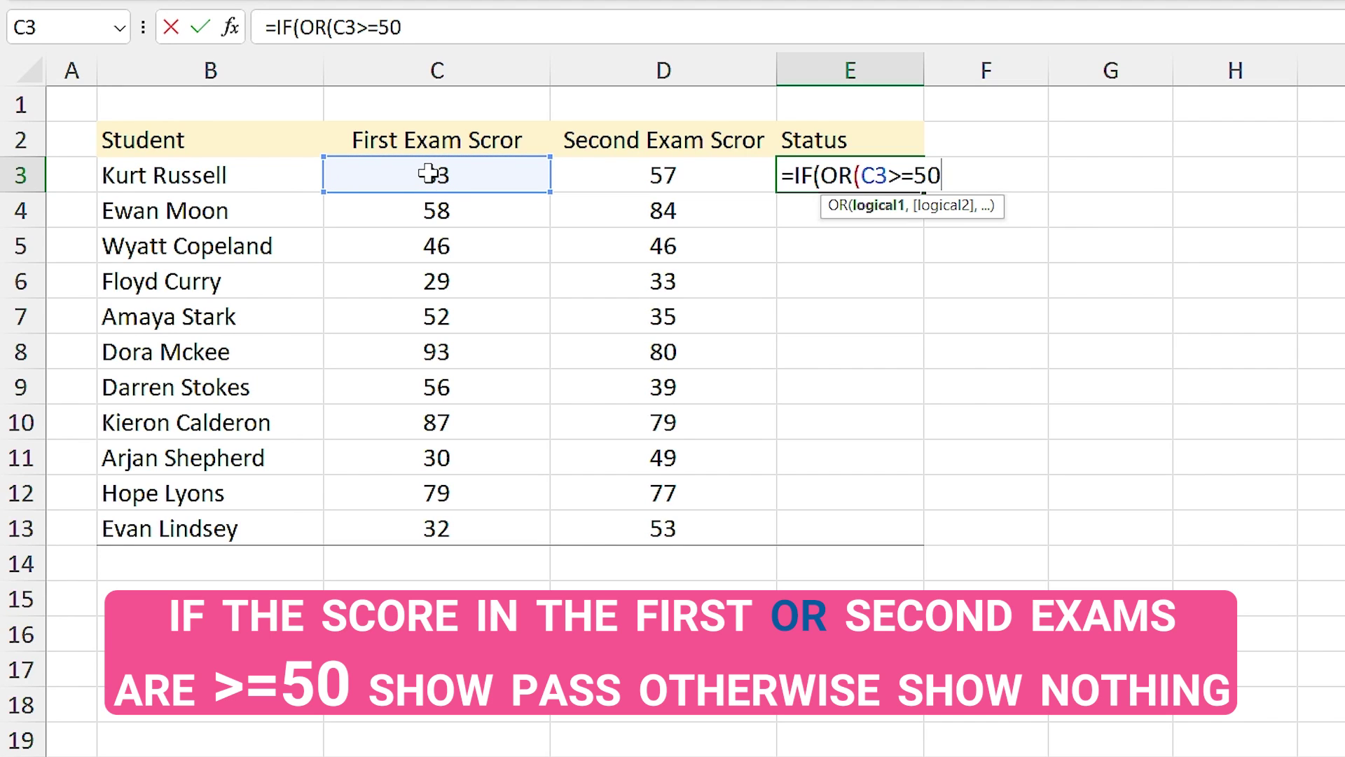
text(,)
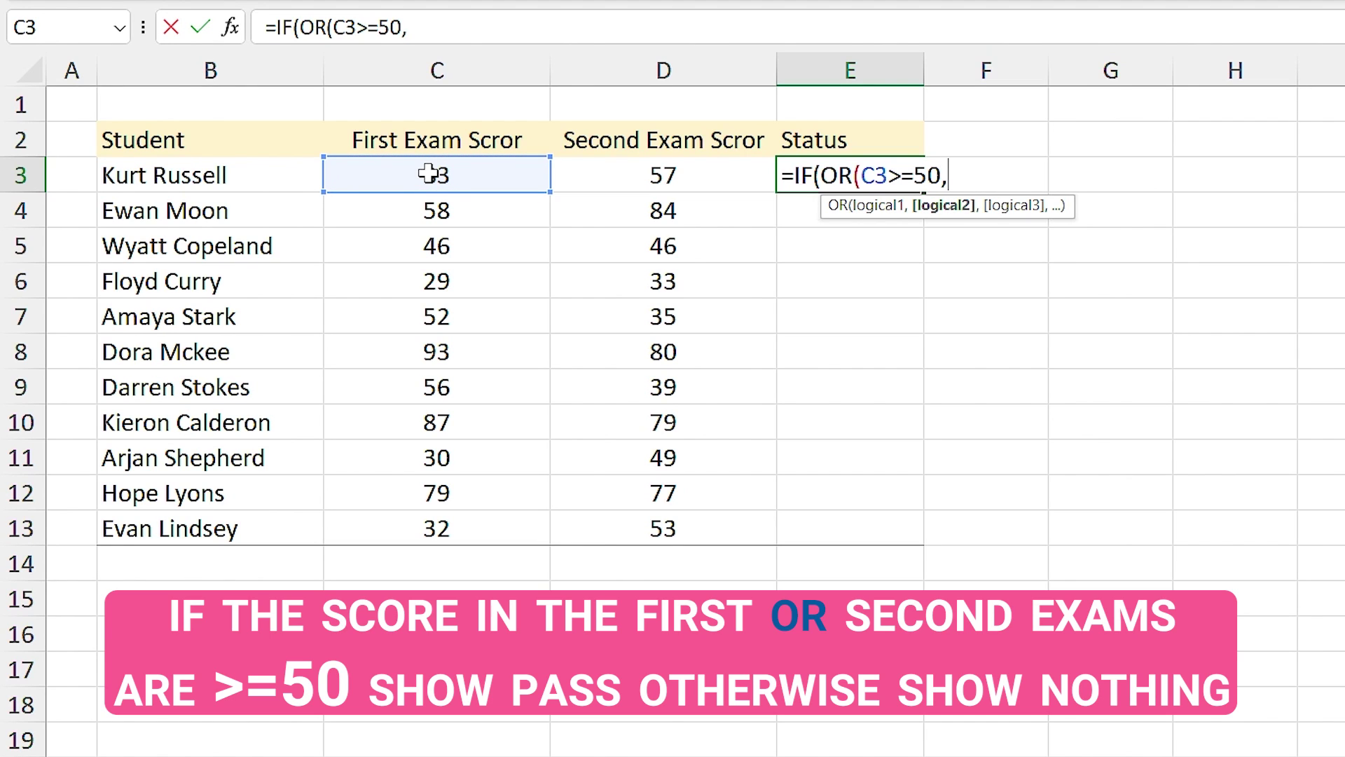
click(582, 177)
text(>=5)
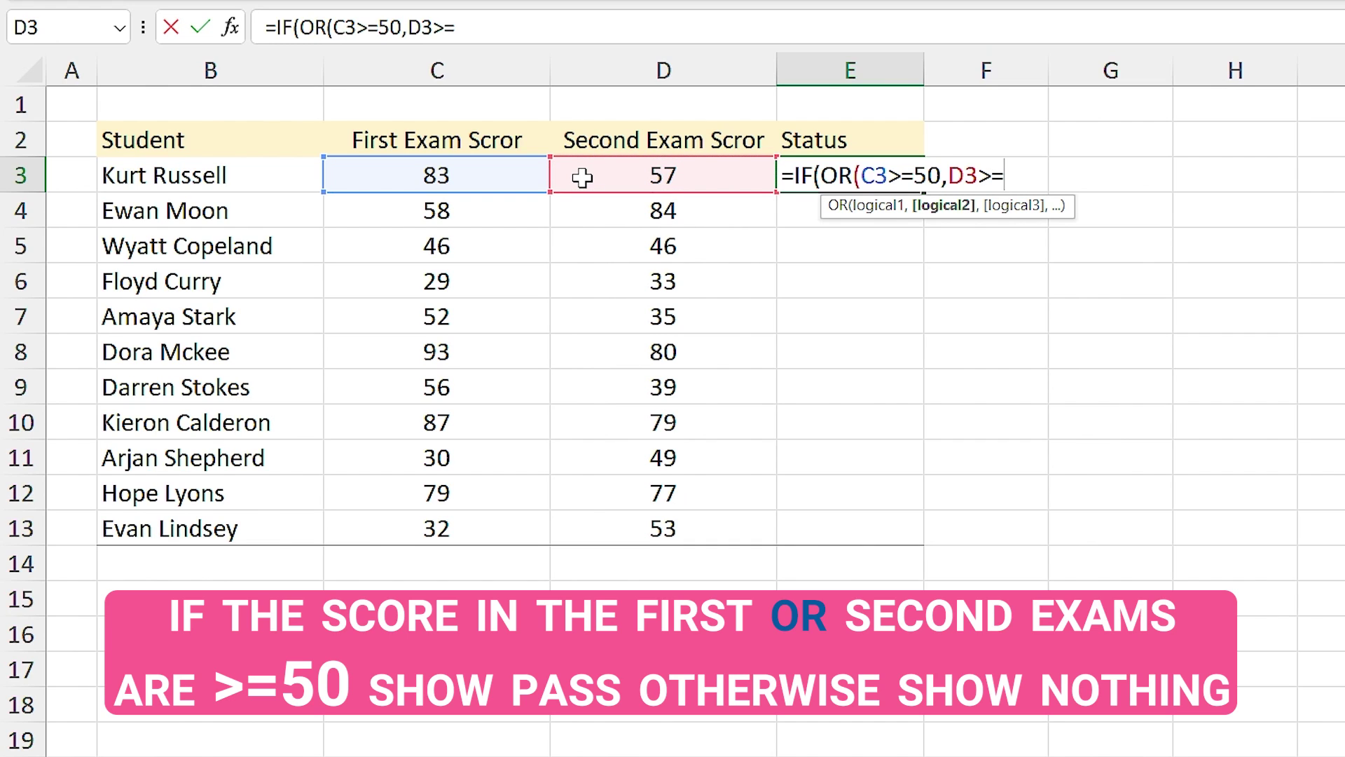
text(0),)
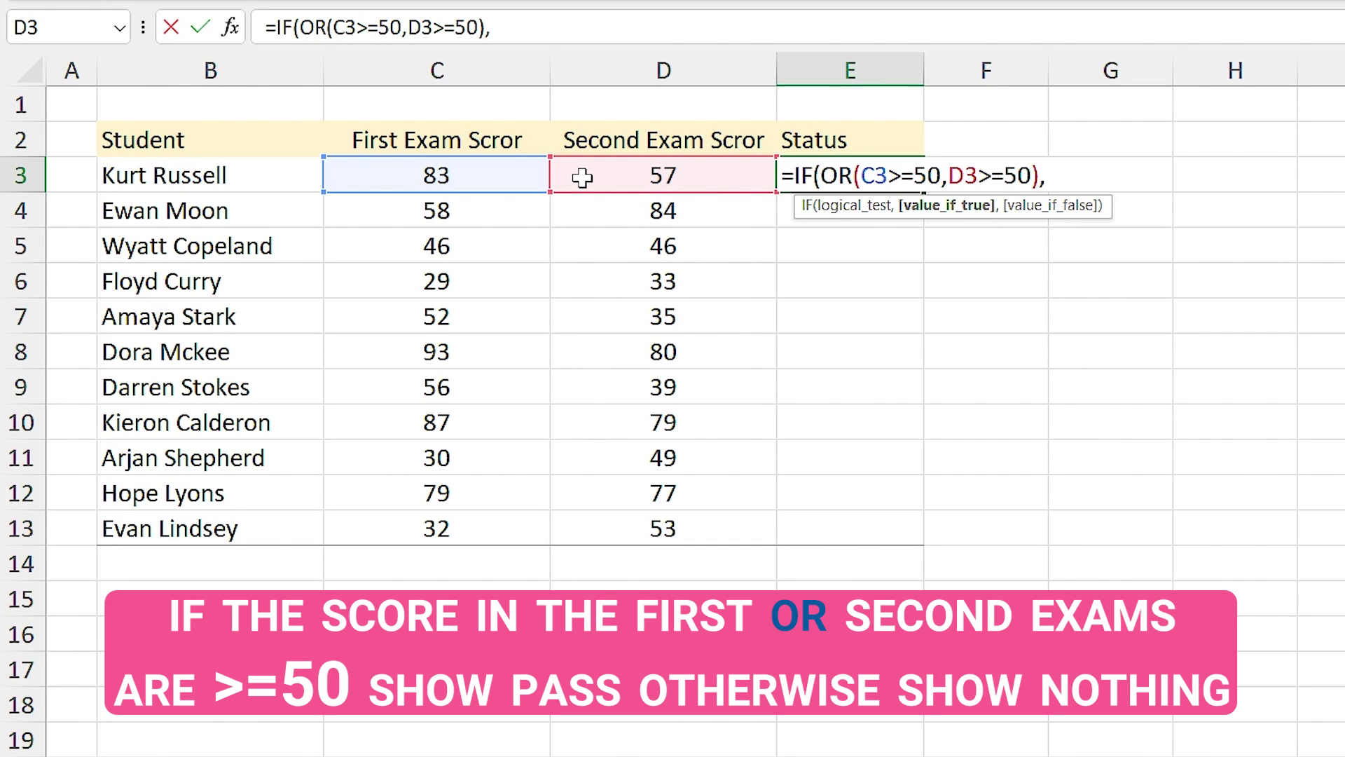
text("P)
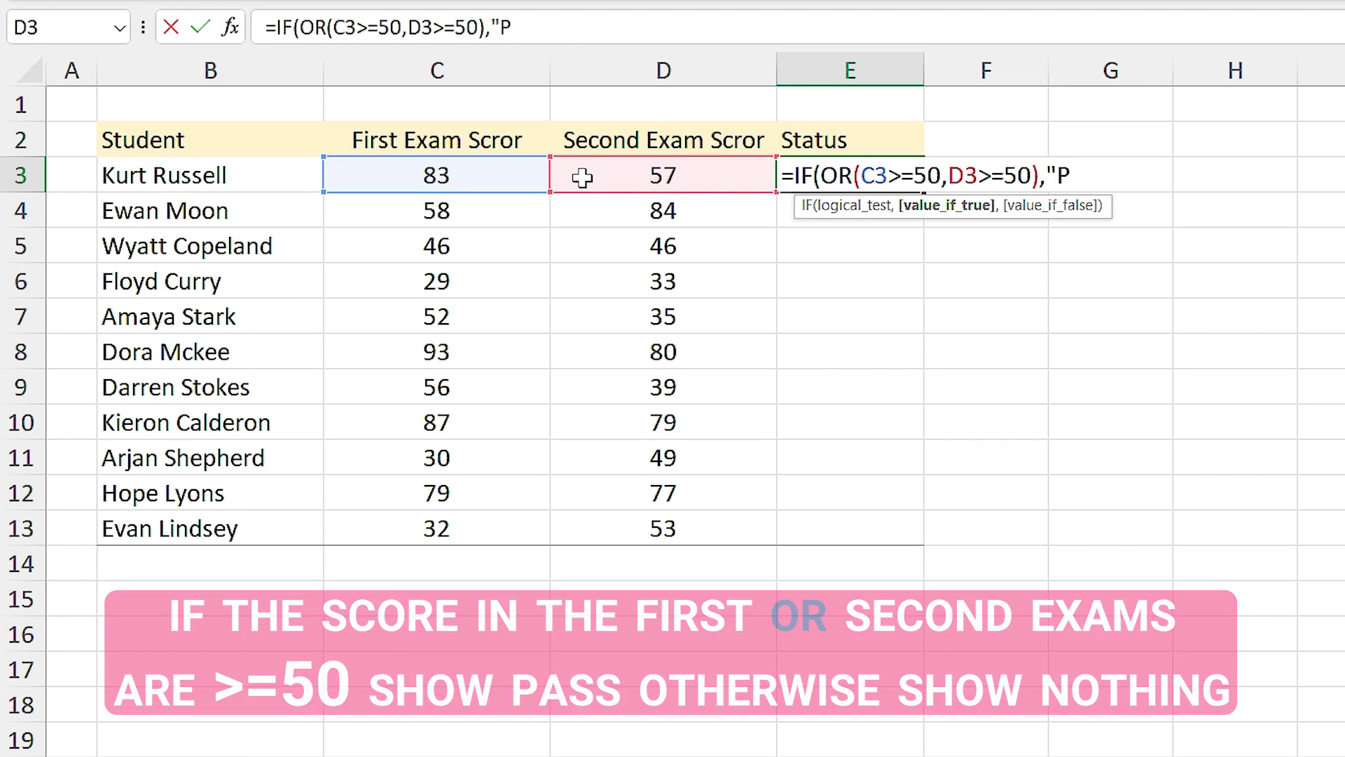
text(ass",)
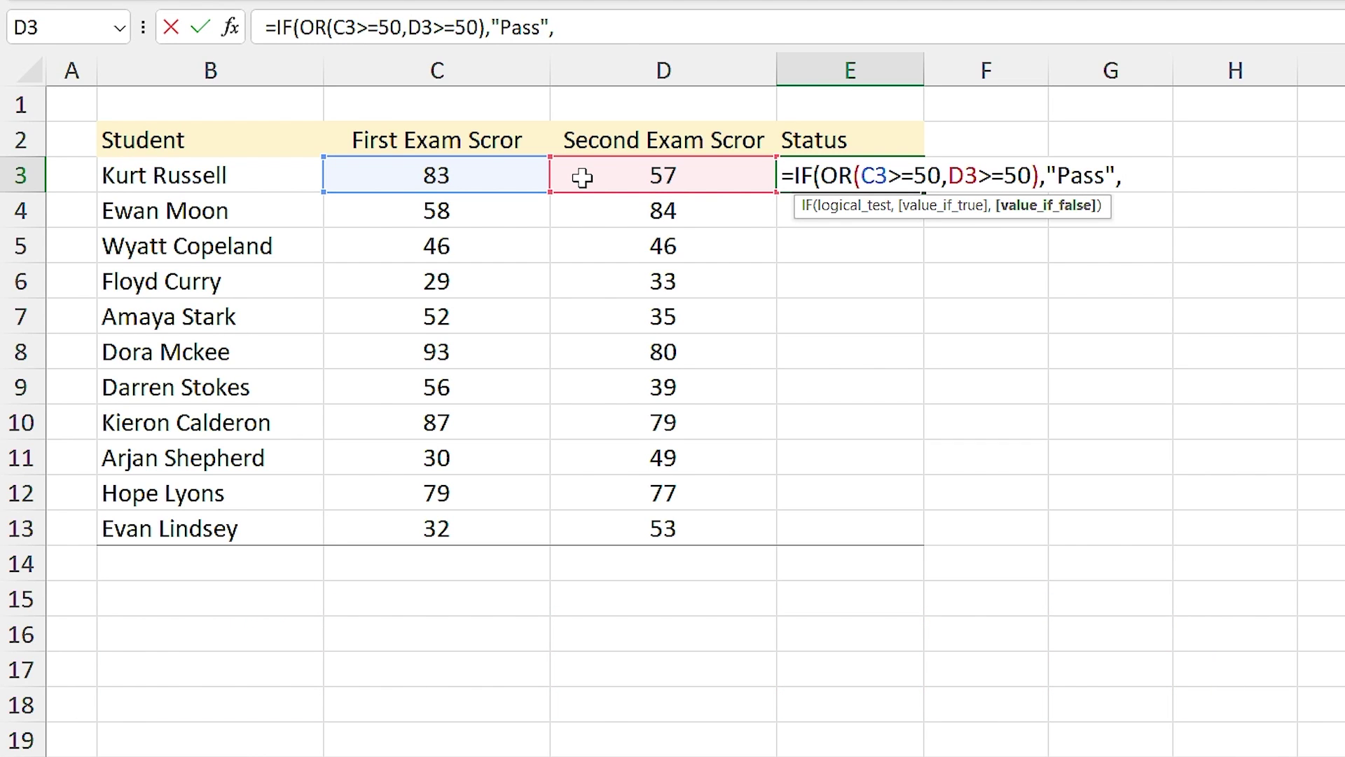
text(""))
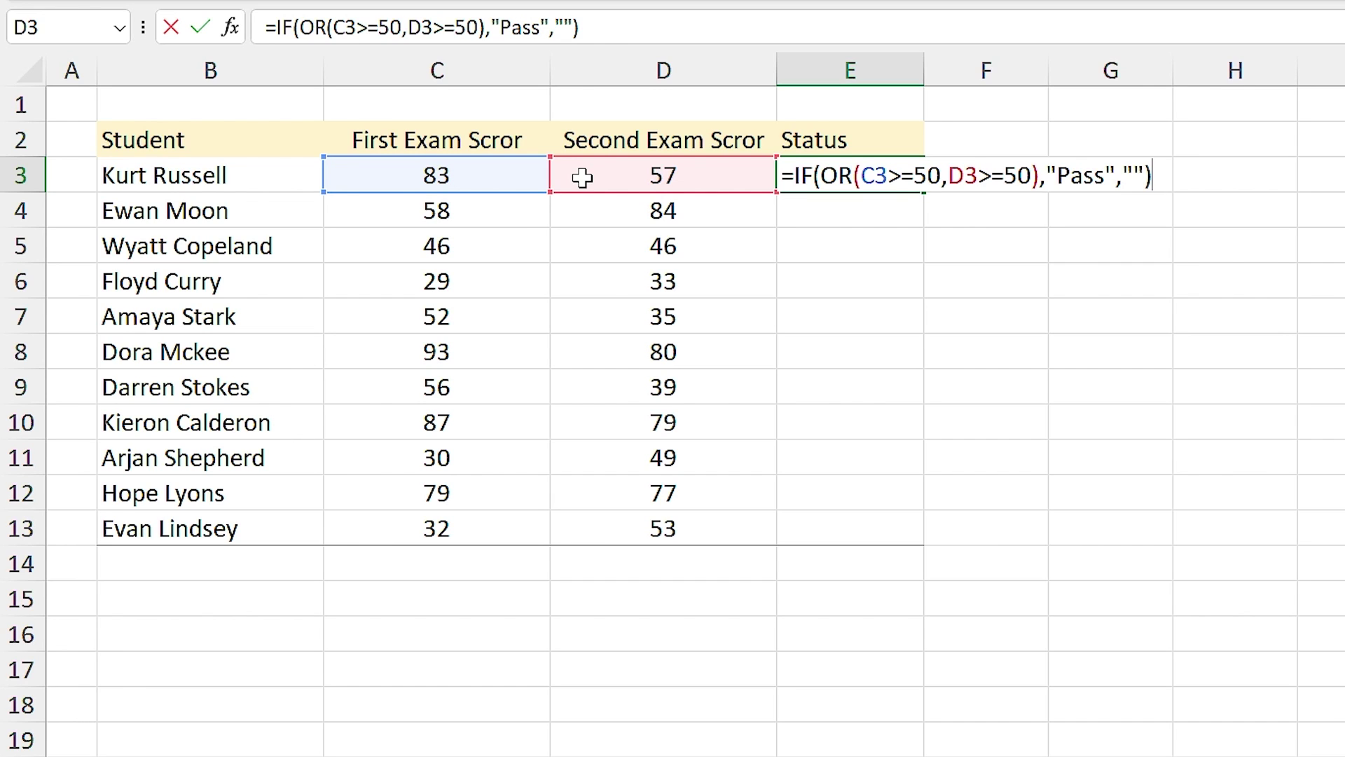
key(Return)
click(833, 179)
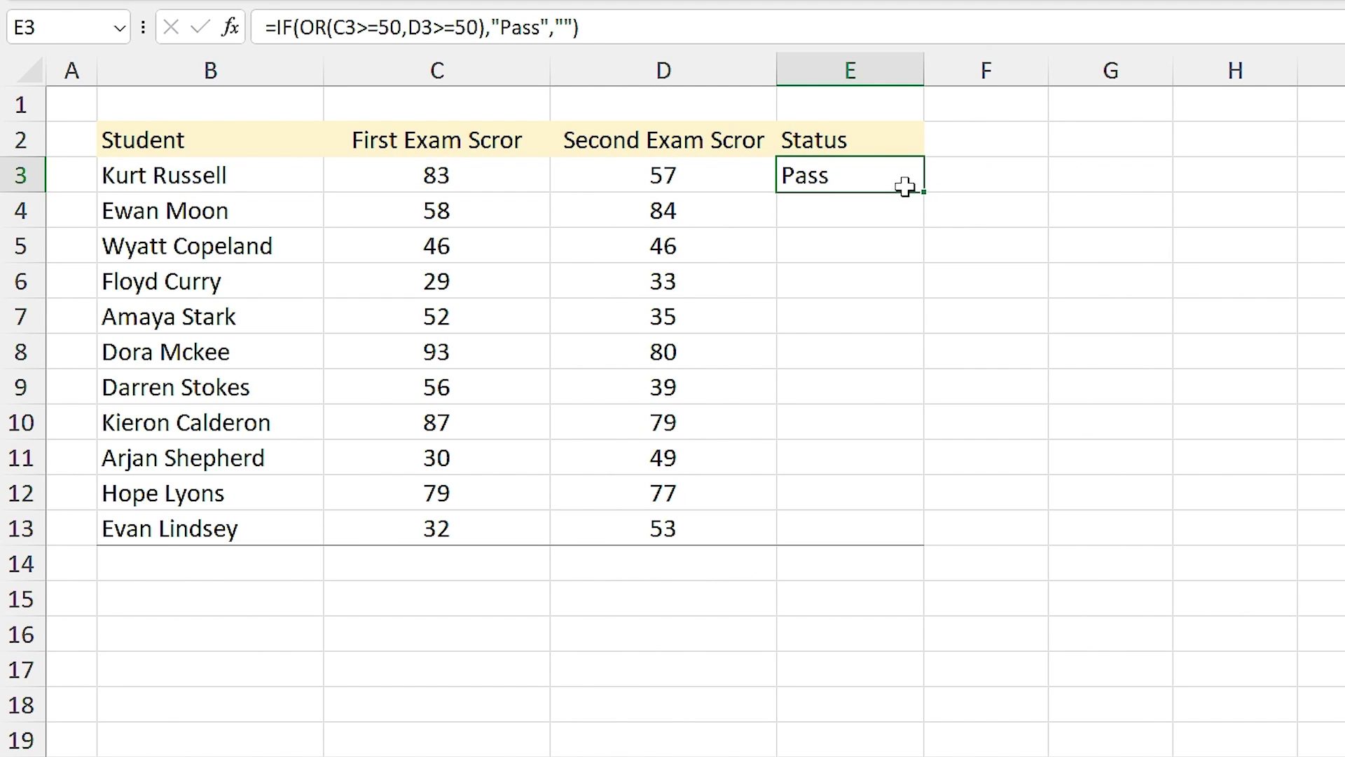
drag(925, 192, 899, 549)
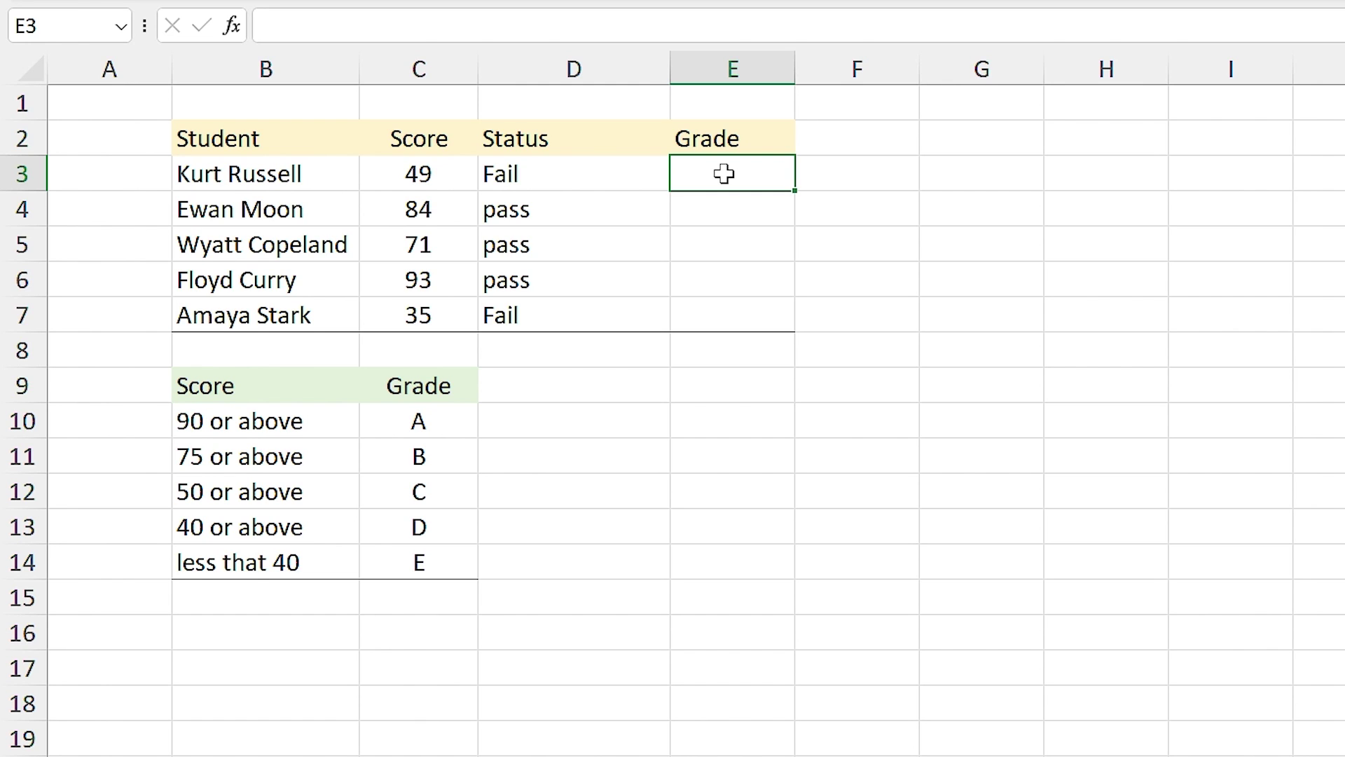
Begin the E3 grade formula as =IFS(C3>=90,$C$10, with grade A's cell locked absolute.
text(=ifs)
key(Tab)
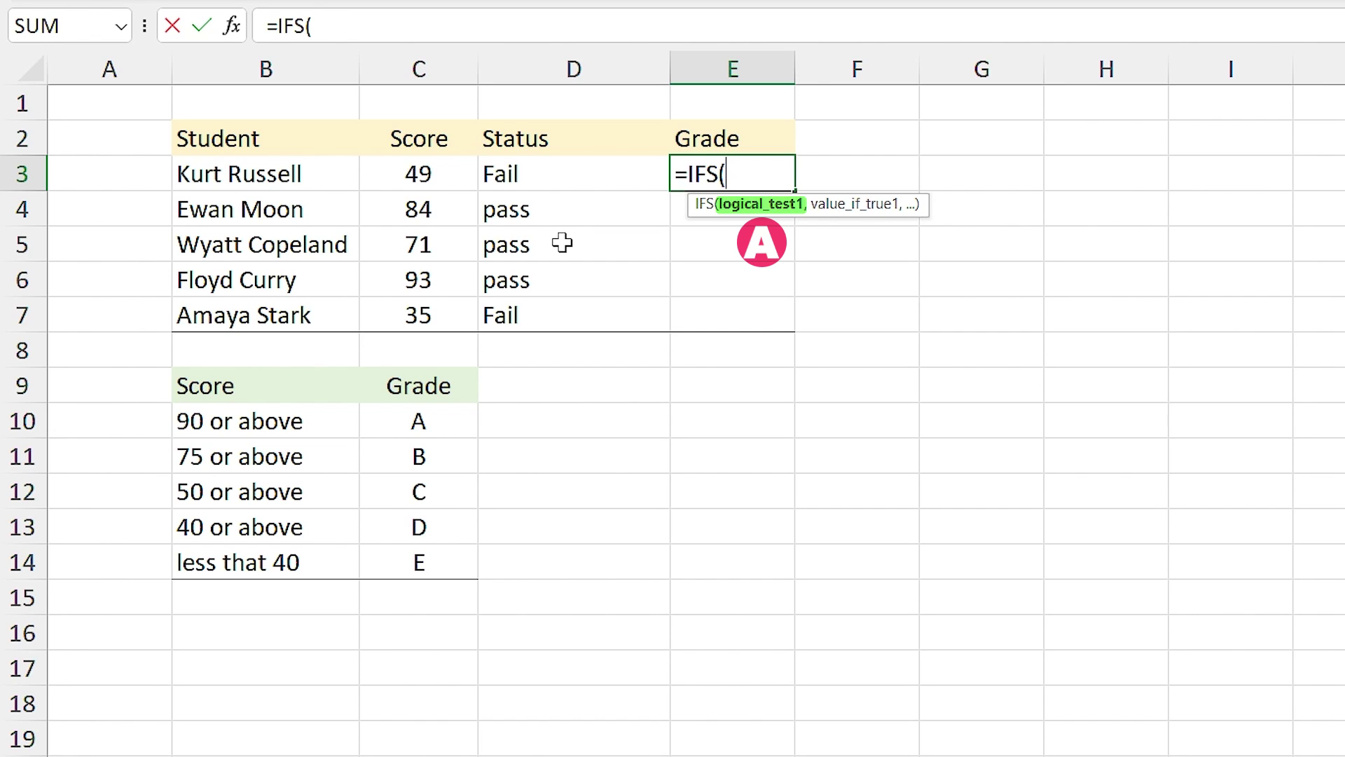
click(409, 179)
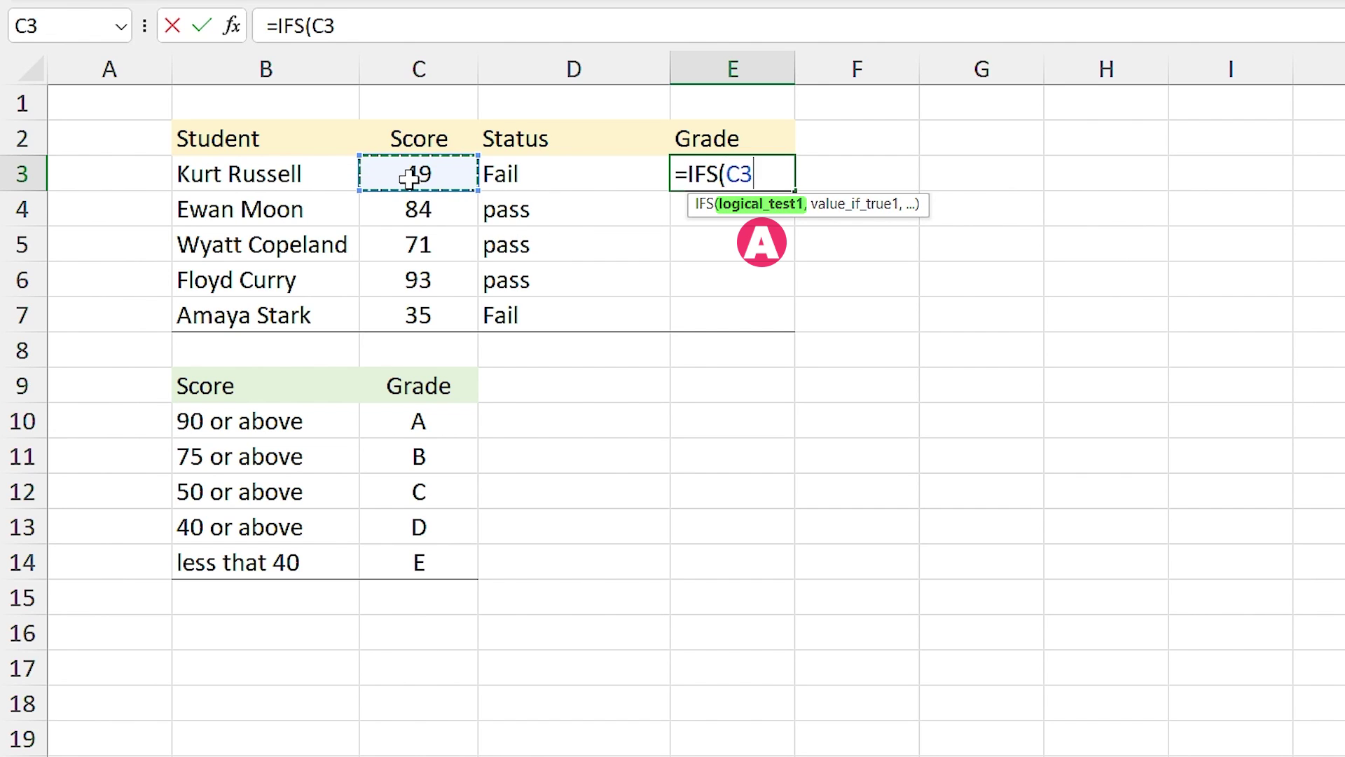
text(>=)
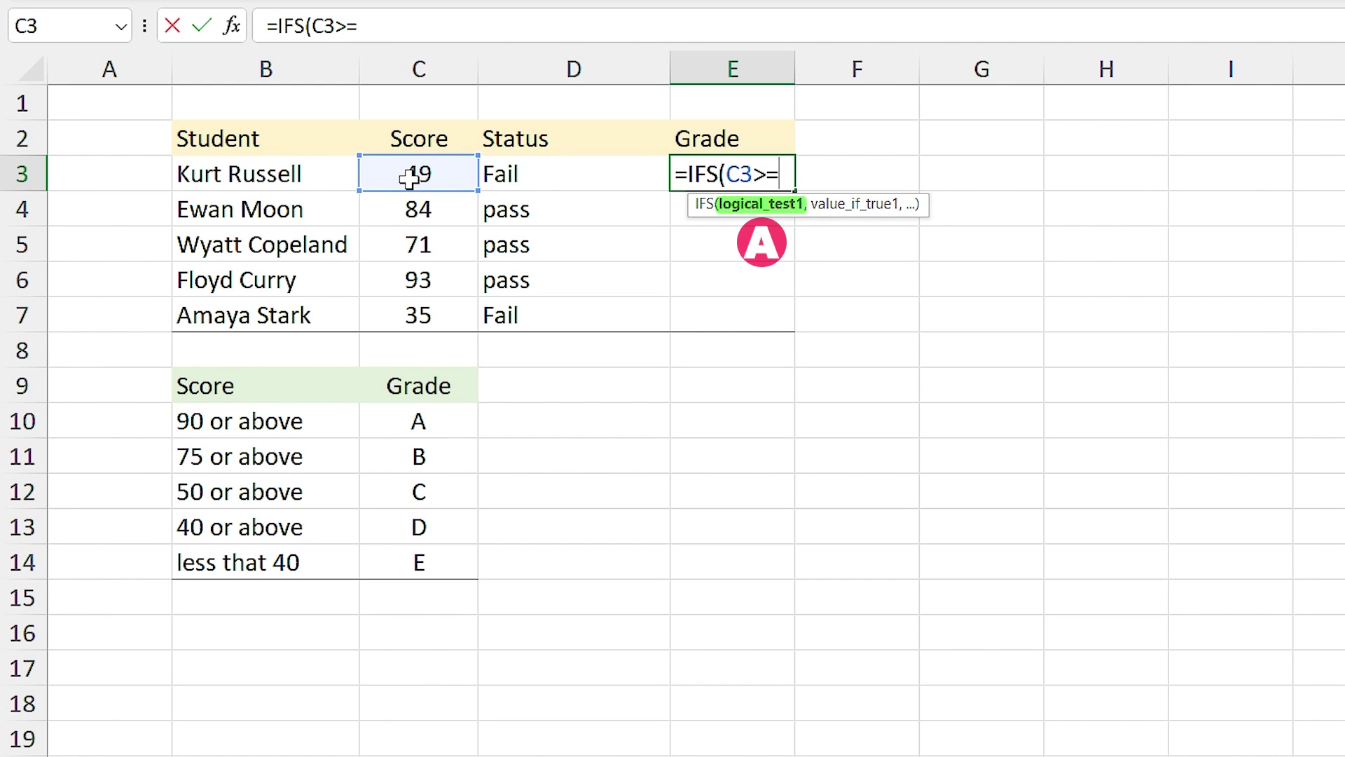
text(90,)
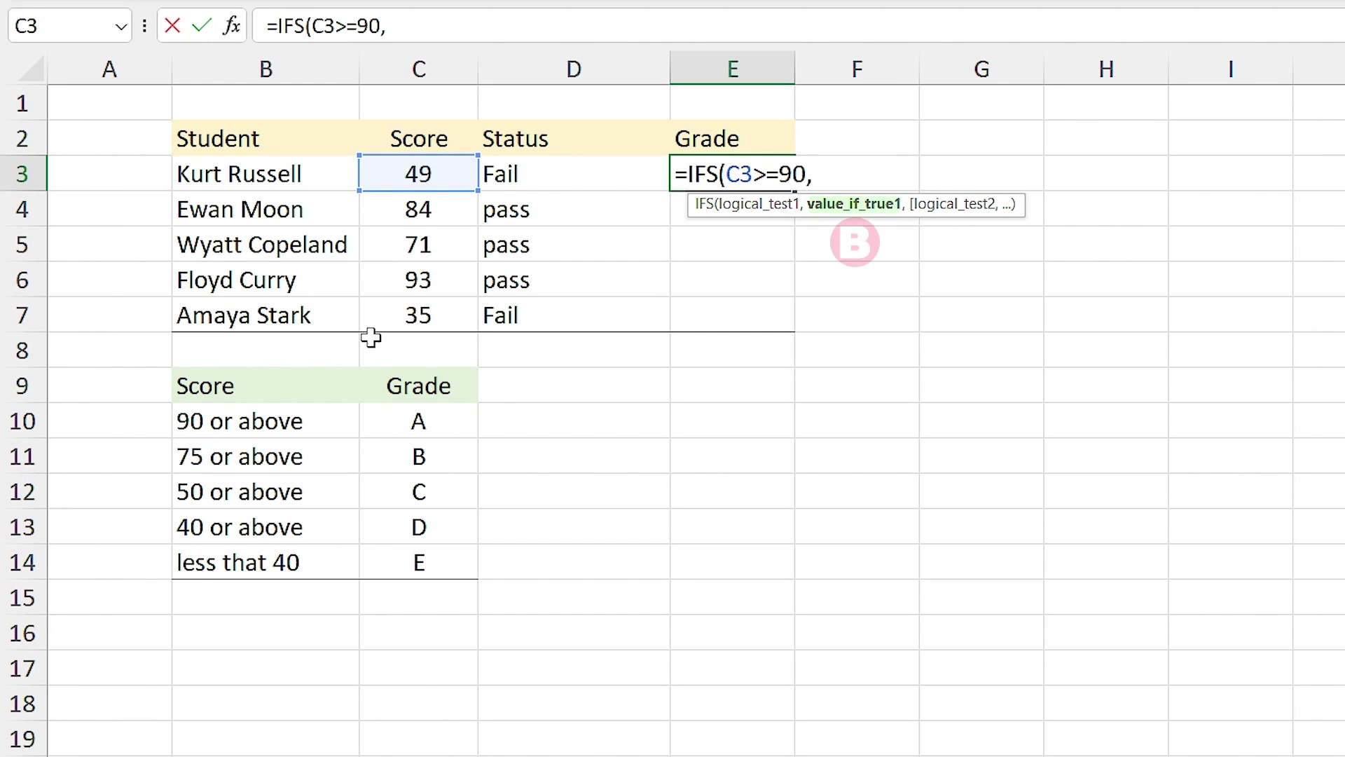
click(395, 414)
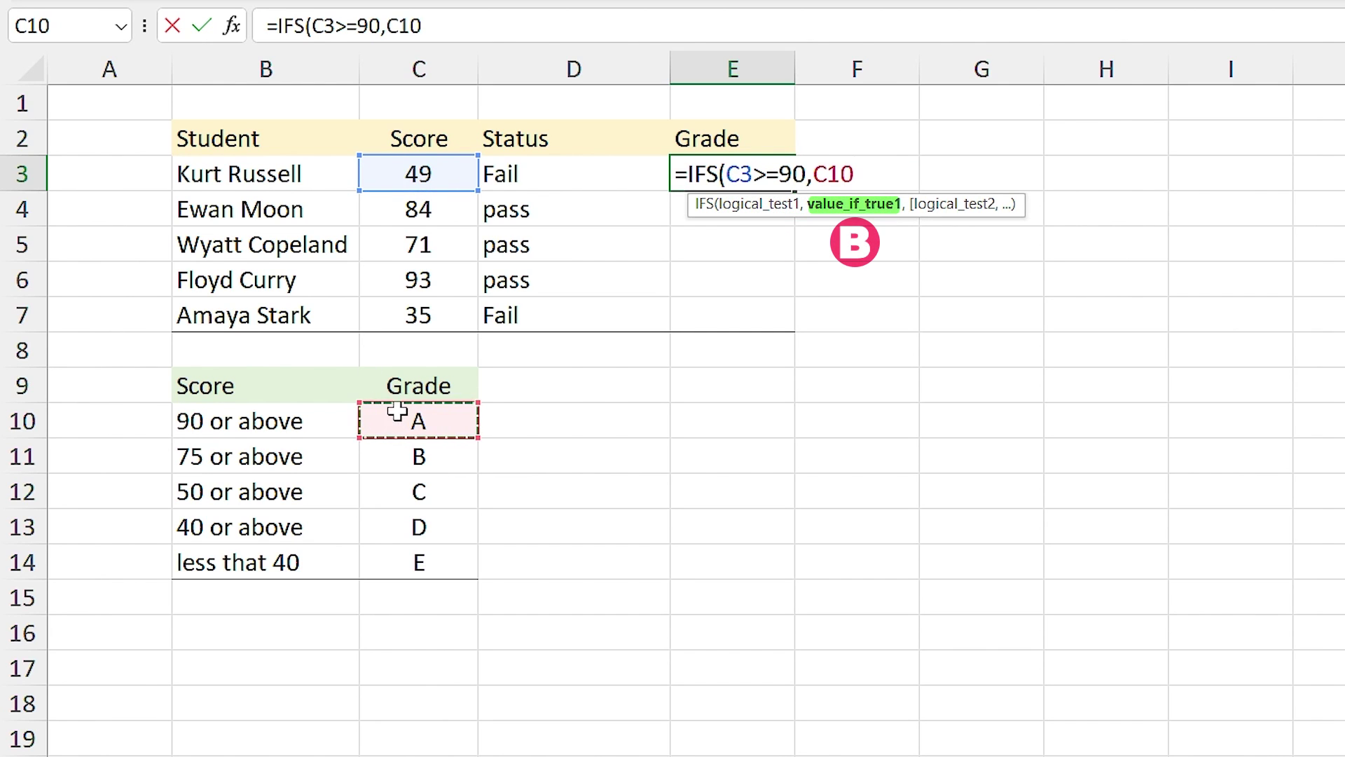
key(F4)
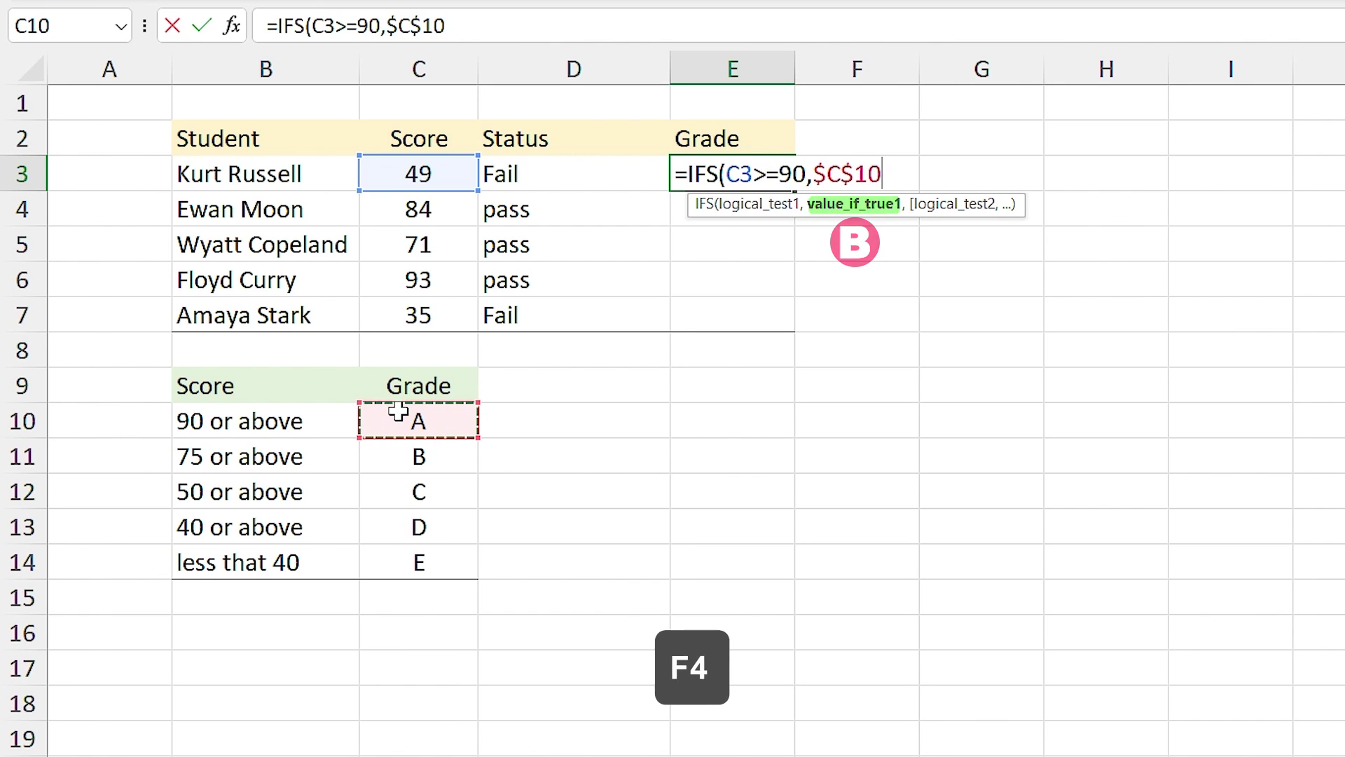
text(,)
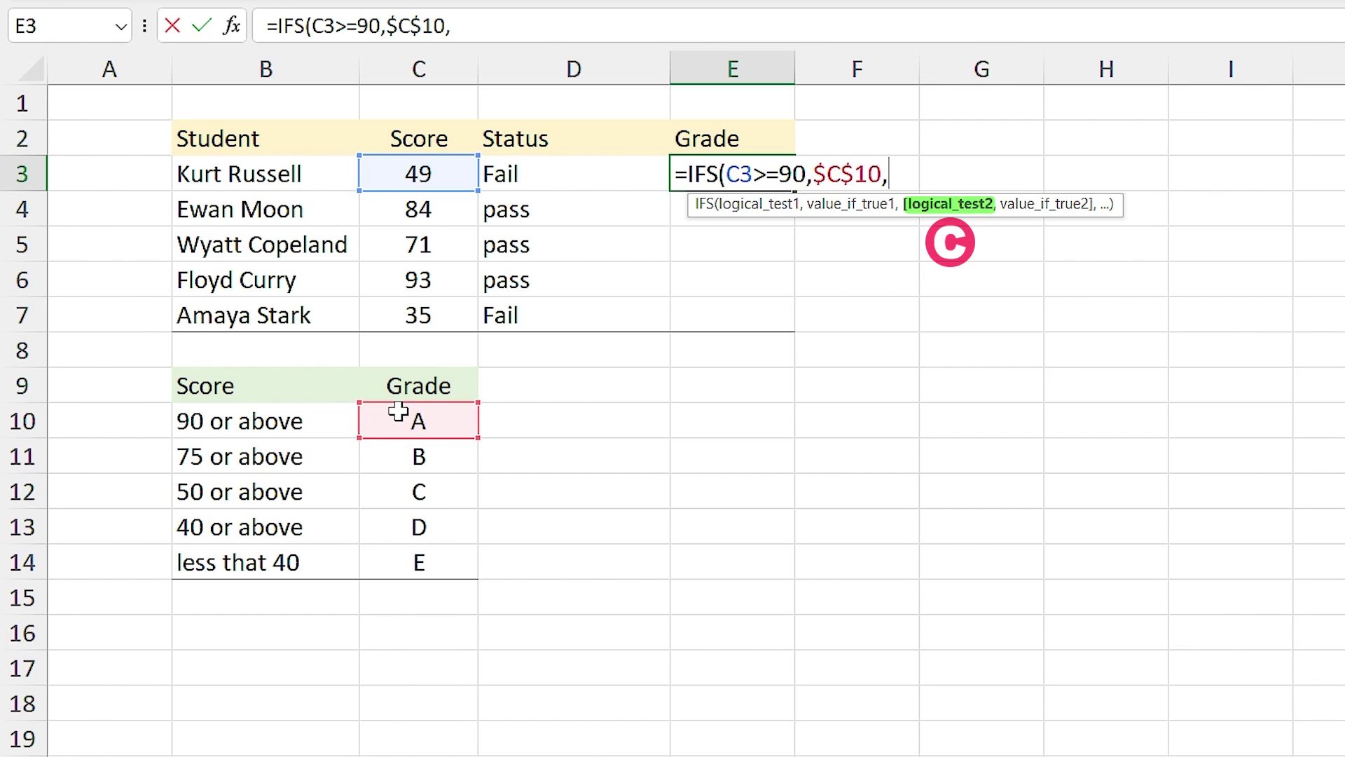